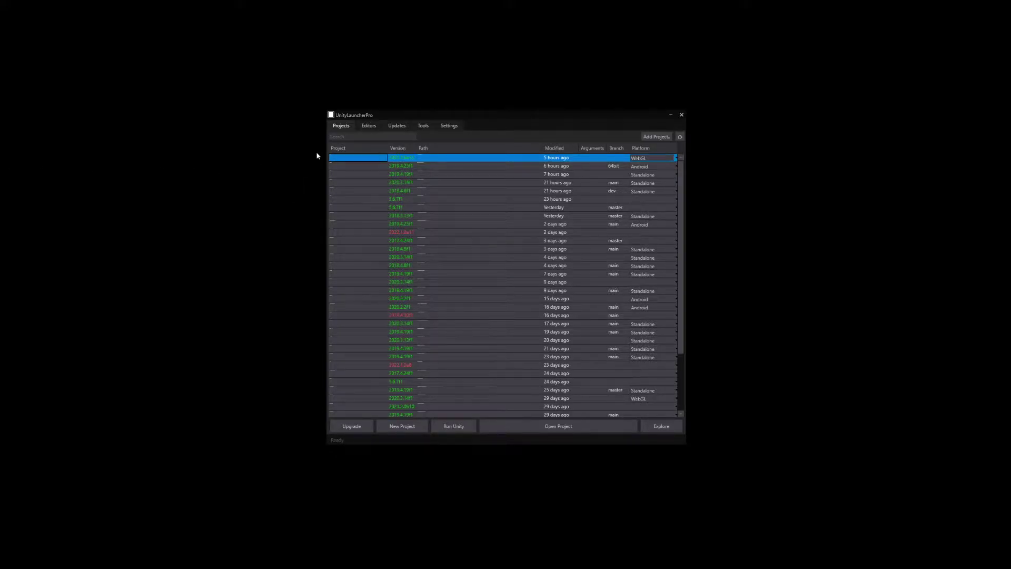
List the installed Unity editors and select version 2020.3.14f1
click(369, 126)
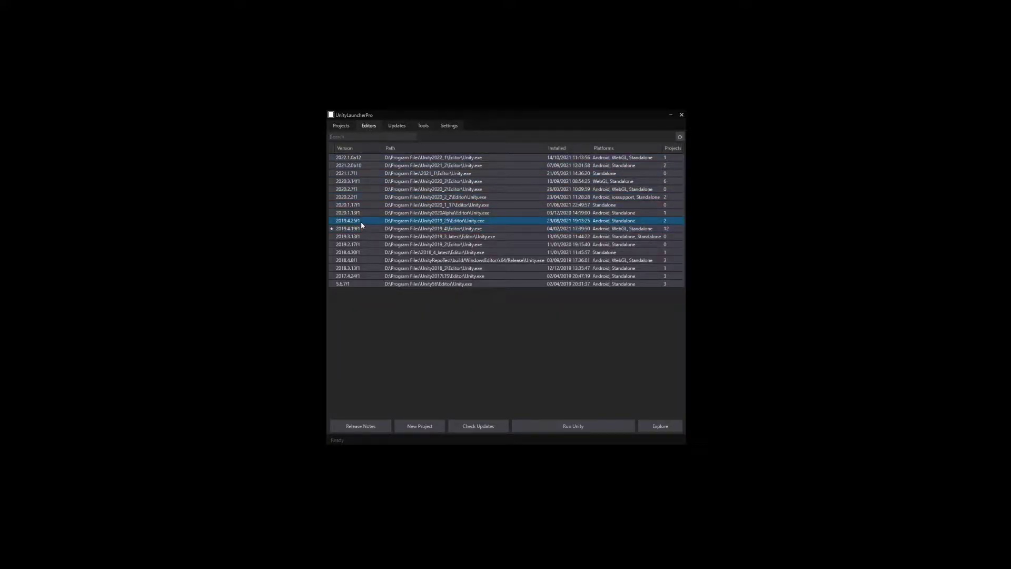
click(358, 182)
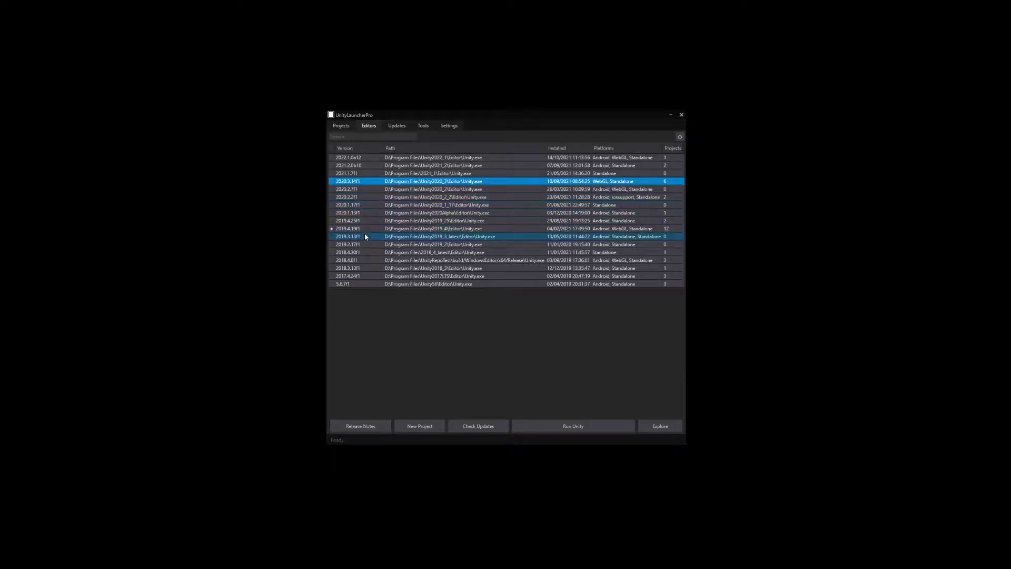
Create a new project named ZibraLiquids with the selected 2020.3.14f1 editor
click(424, 426)
text(2)
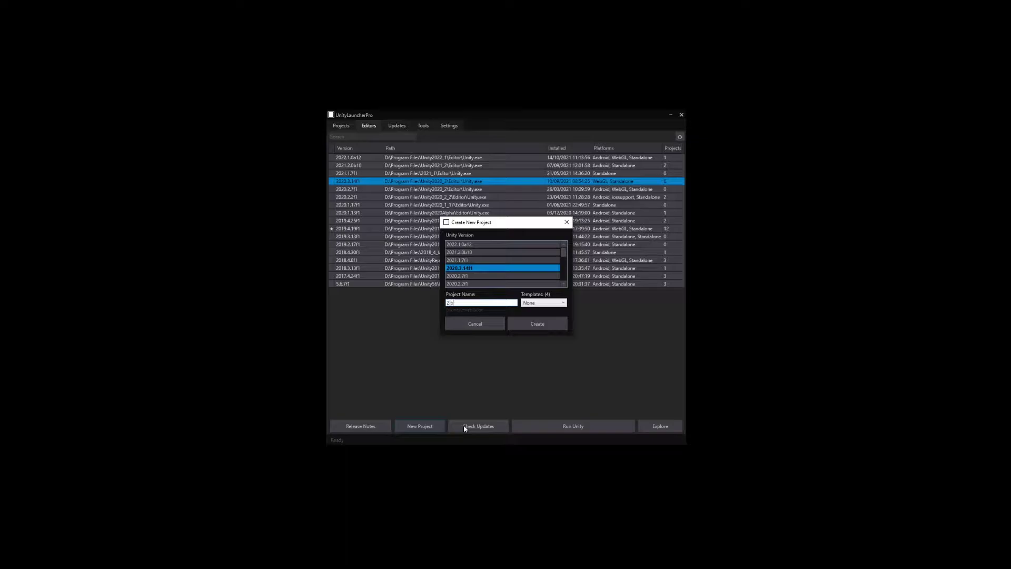
text(ra)
text(iquids)
key(Return)
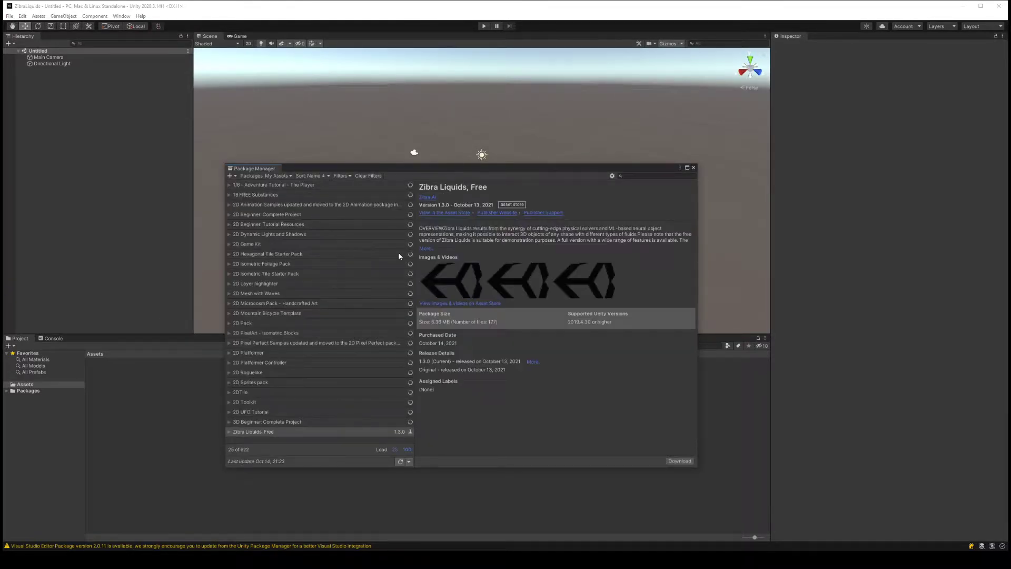
Download and import all files of the Zibra Liquids Free package
click(678, 461)
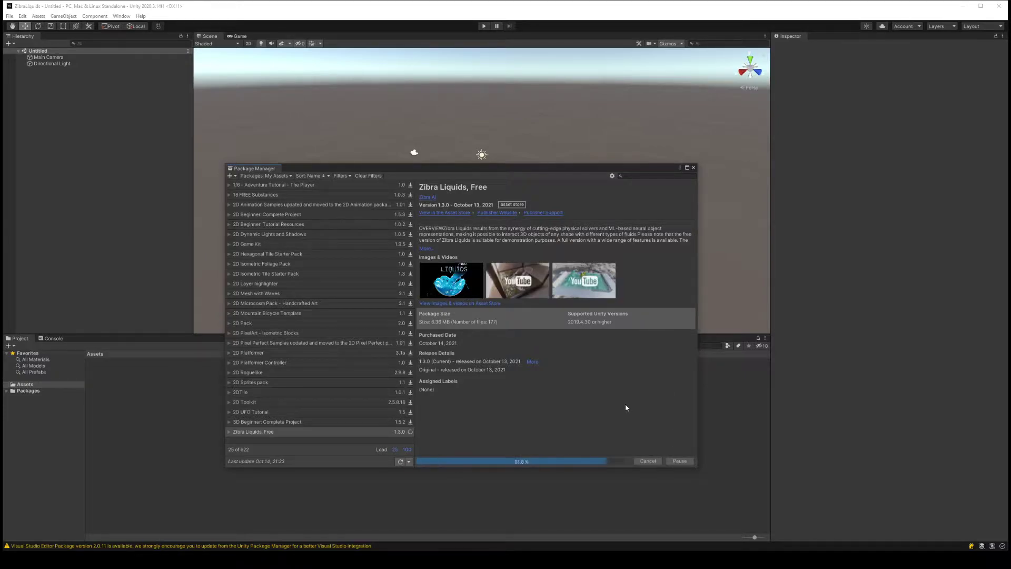
click(679, 461)
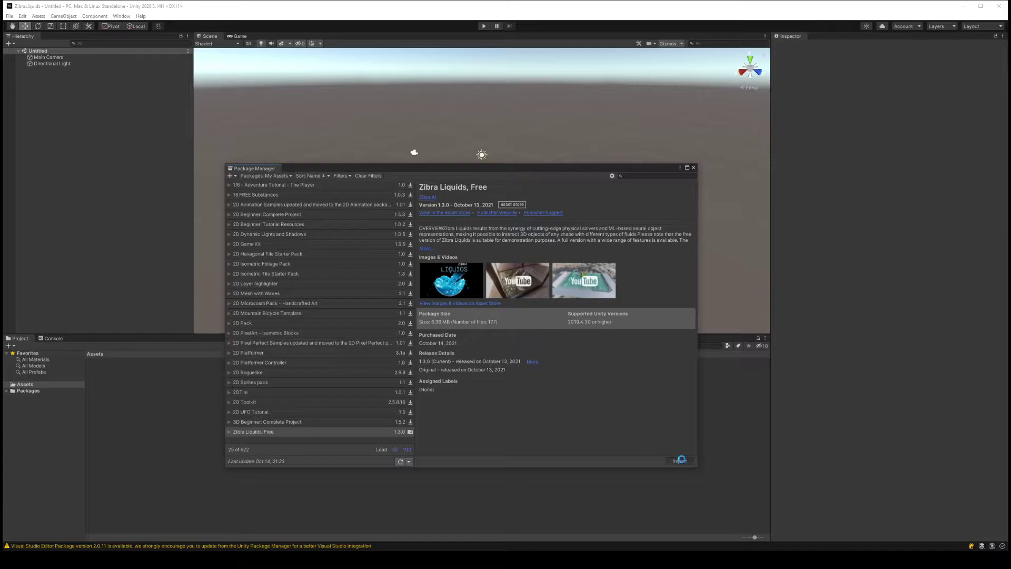
click(450, 421)
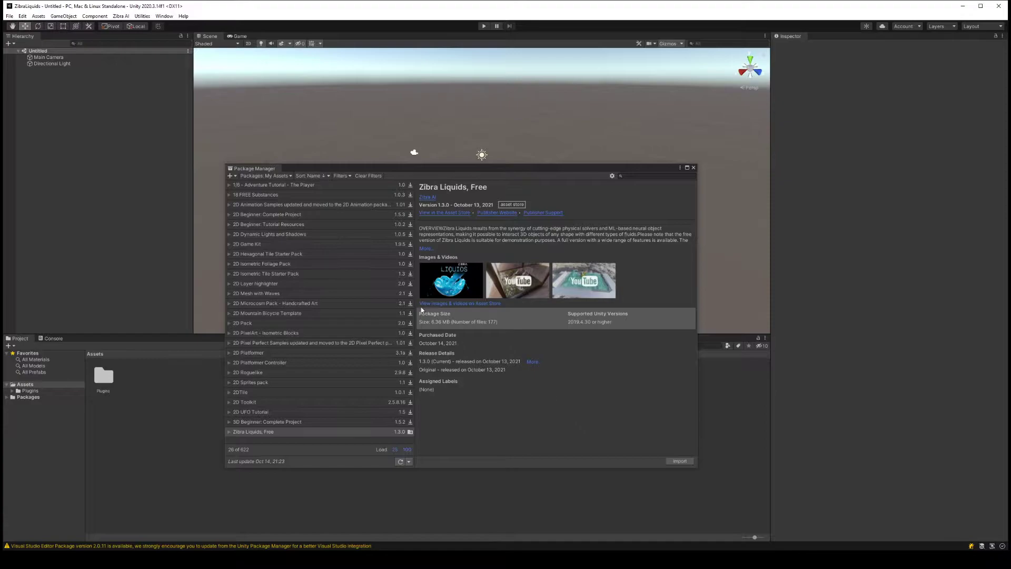
Update the Visual Studio Editor package to 2.0.11 and close Package Manager
click(282, 176)
click(279, 195)
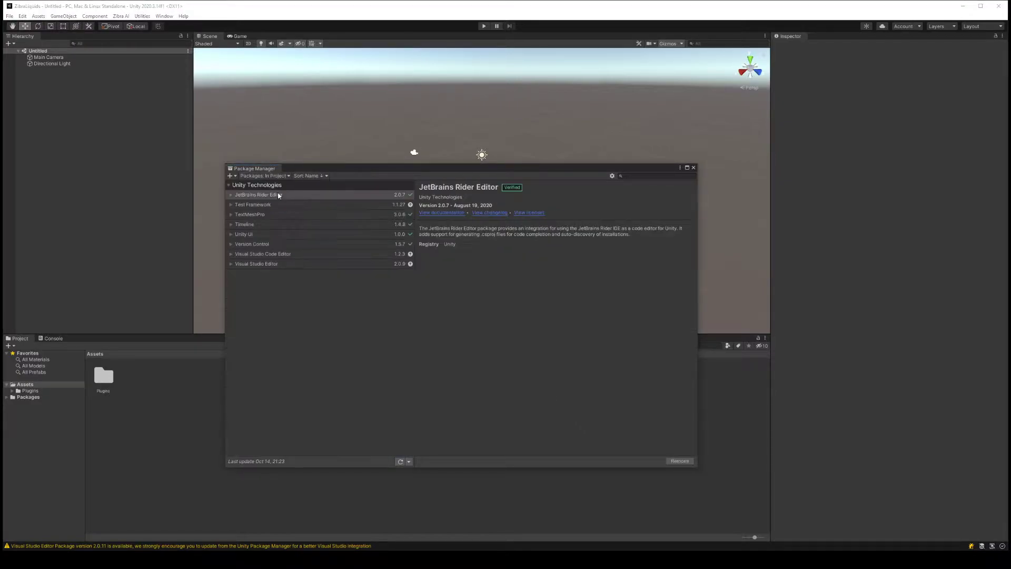
click(273, 263)
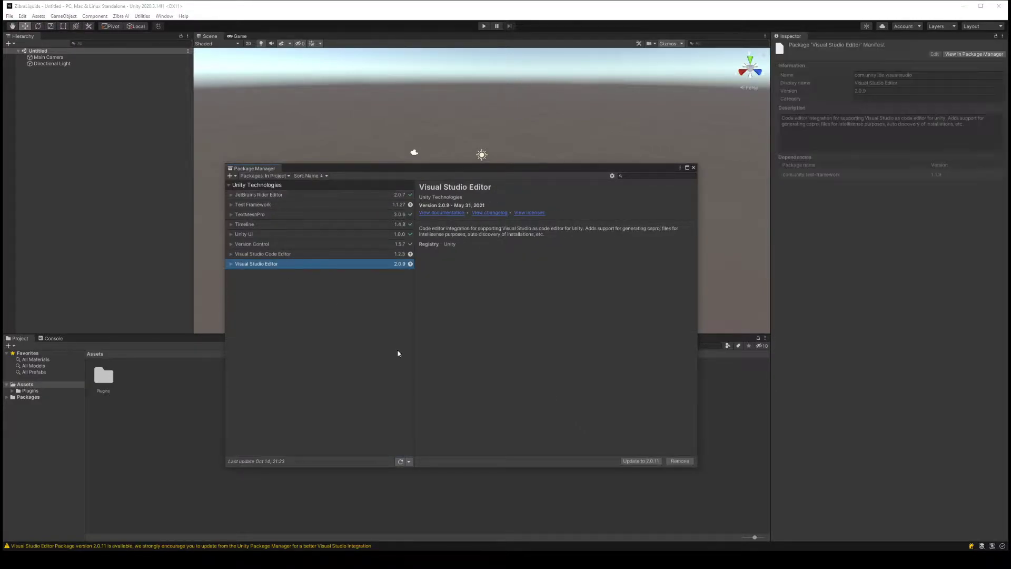
click(641, 461)
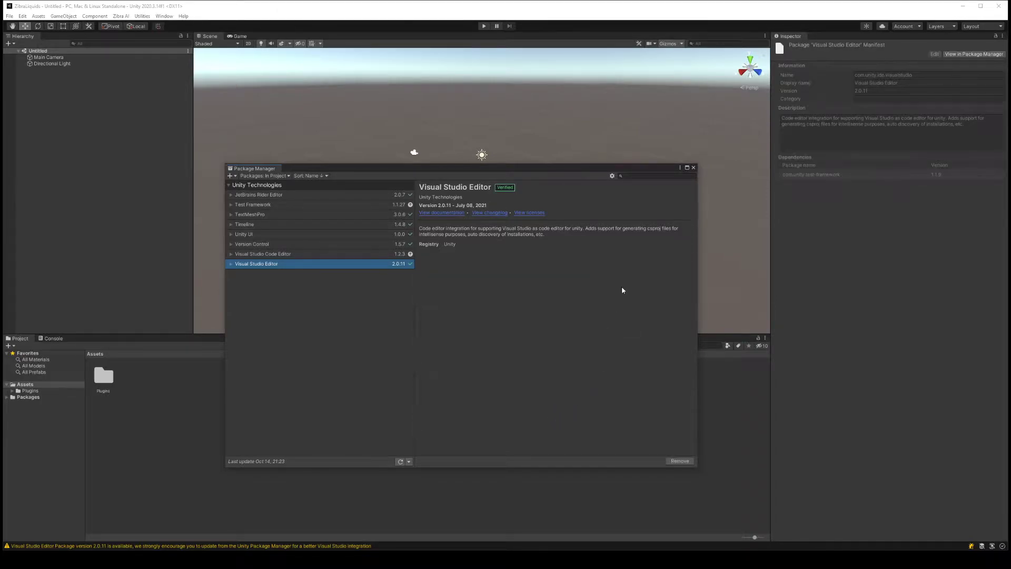
click(693, 167)
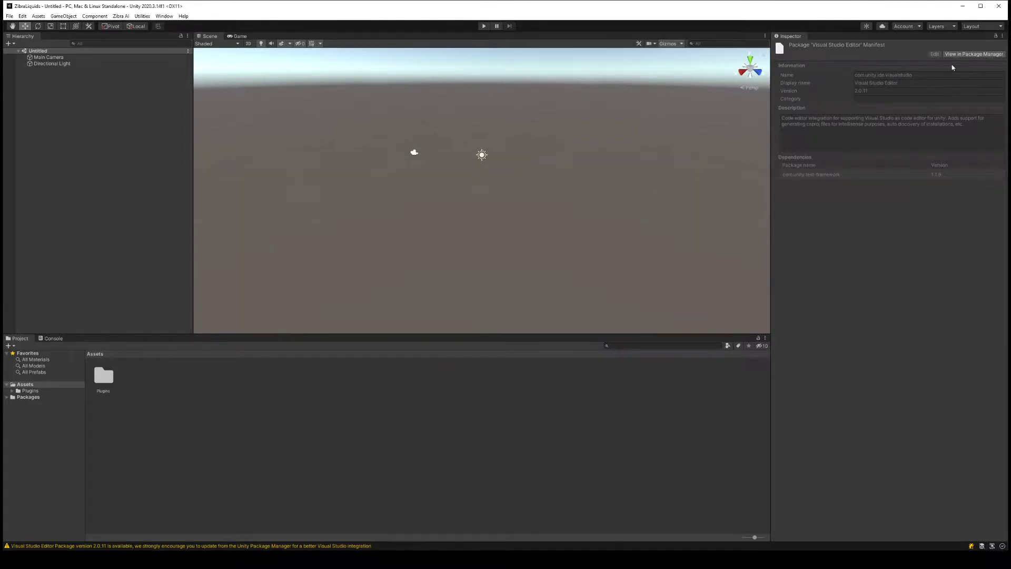
Switch the editor to the custom m layout and clear the console
click(982, 26)
click(948, 61)
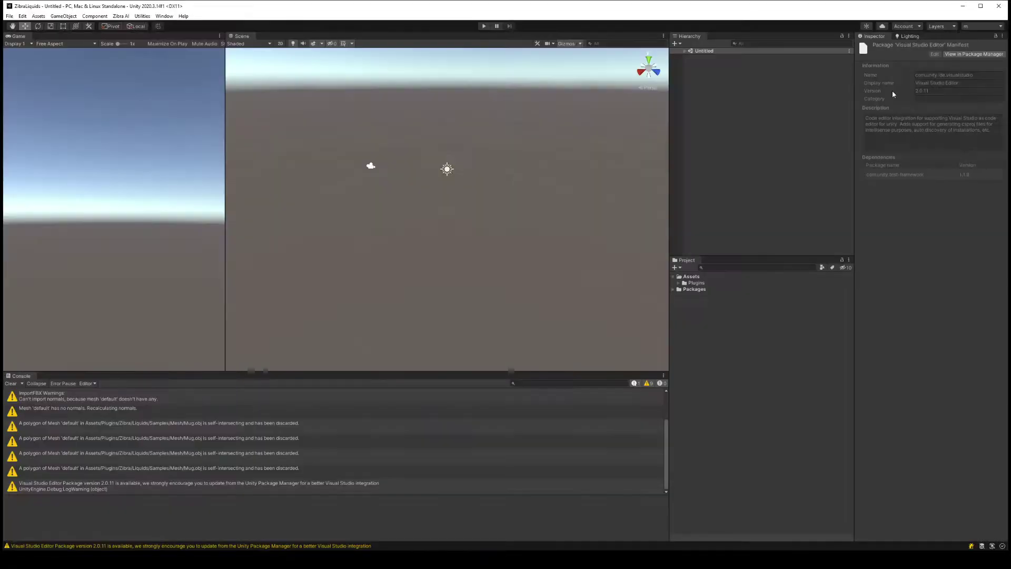
click(21, 382)
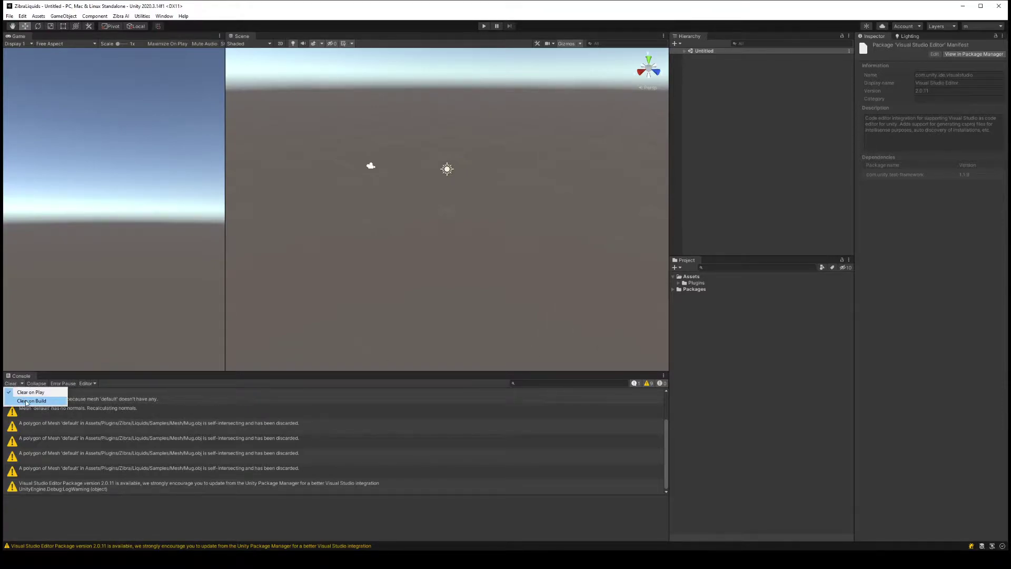
click(13, 384)
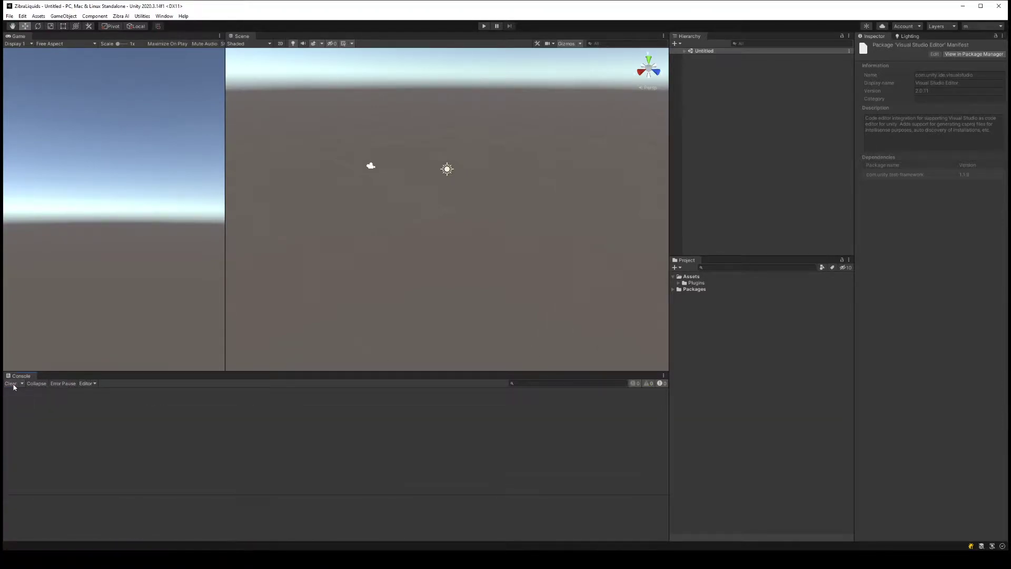
Open SampleScene from Plugins/Zibra/Liquids/Samples
click(678, 284)
click(684, 291)
click(689, 297)
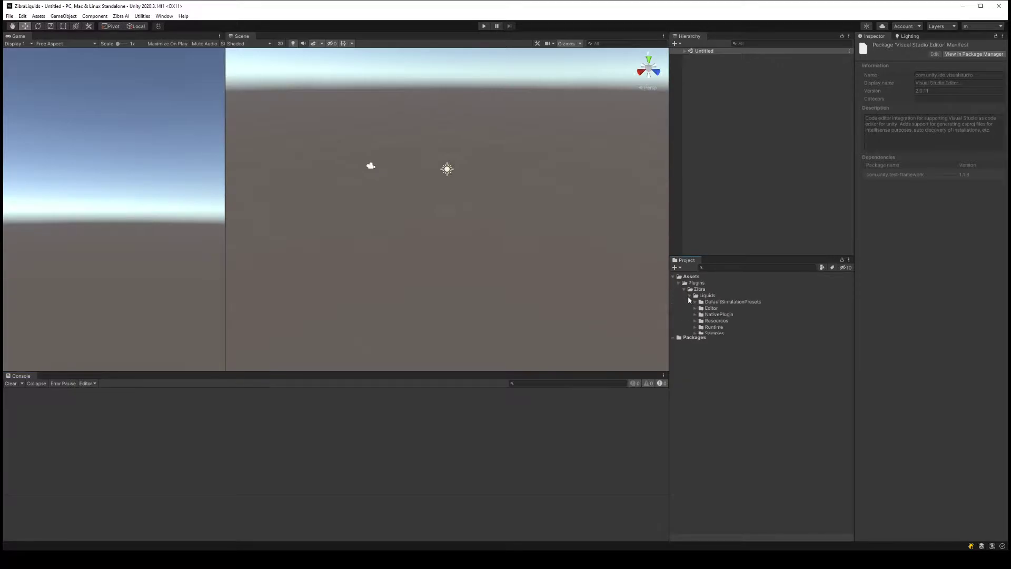
click(695, 334)
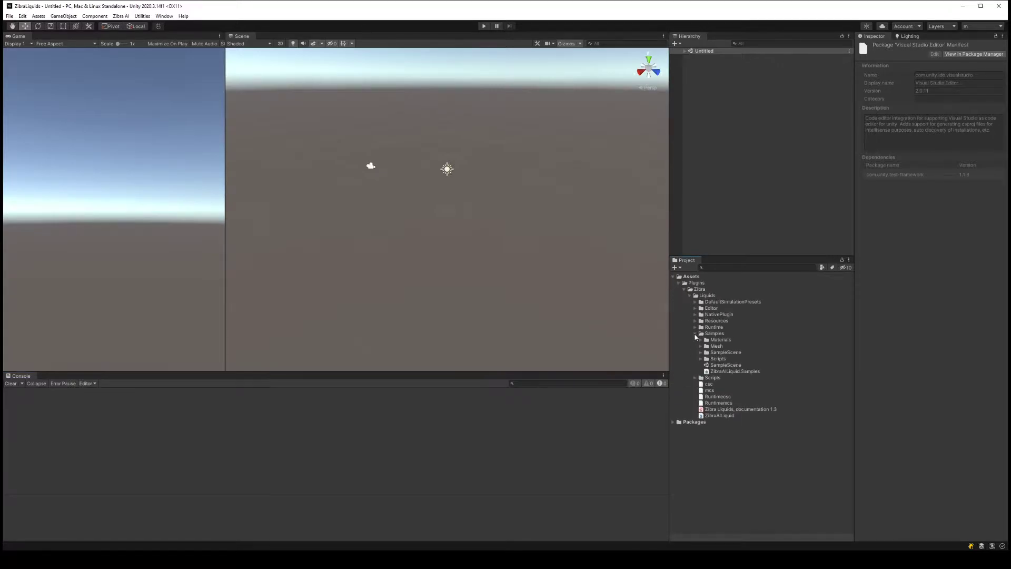
double_click(725, 366)
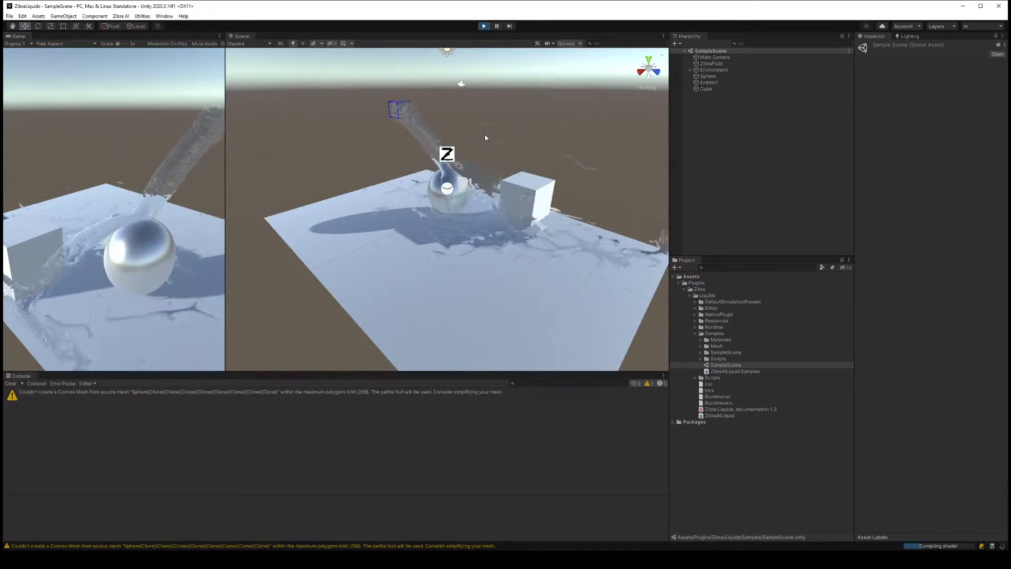
Widen and heighten the Game and Scene views, and rotate the game camera over the liquid
drag(225, 158, 492, 163)
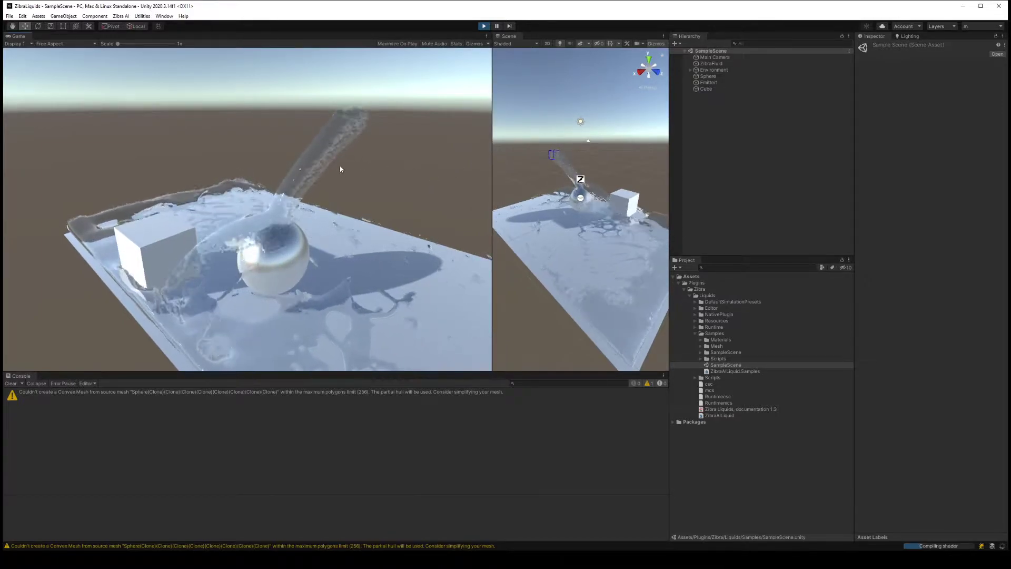
mouse_move(306, 231)
mouse_down()
mouse_move(298, 199)
mouse_move(428, 176)
mouse_move(490, 194)
mouse_up()
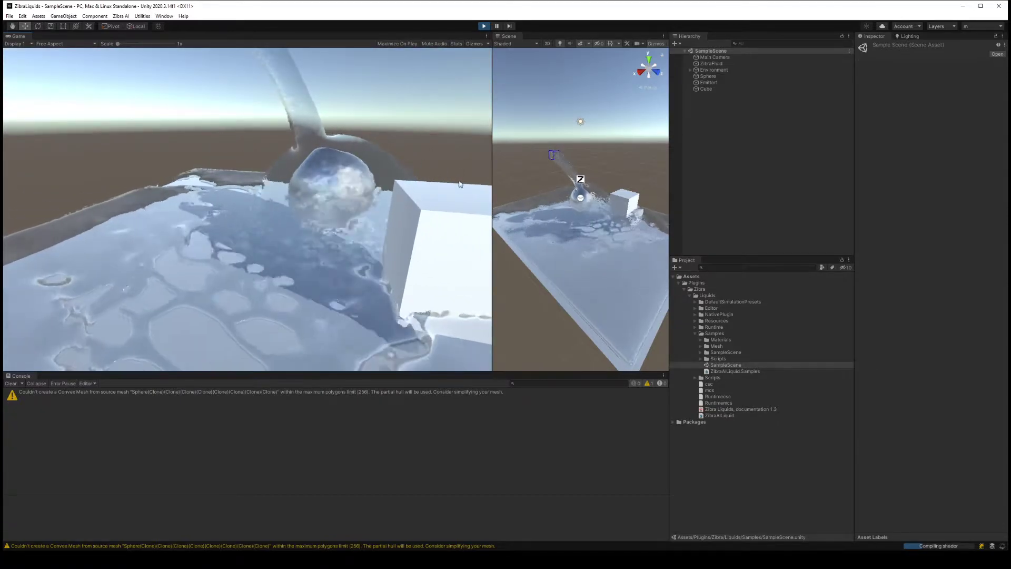
drag(490, 372, 490, 494)
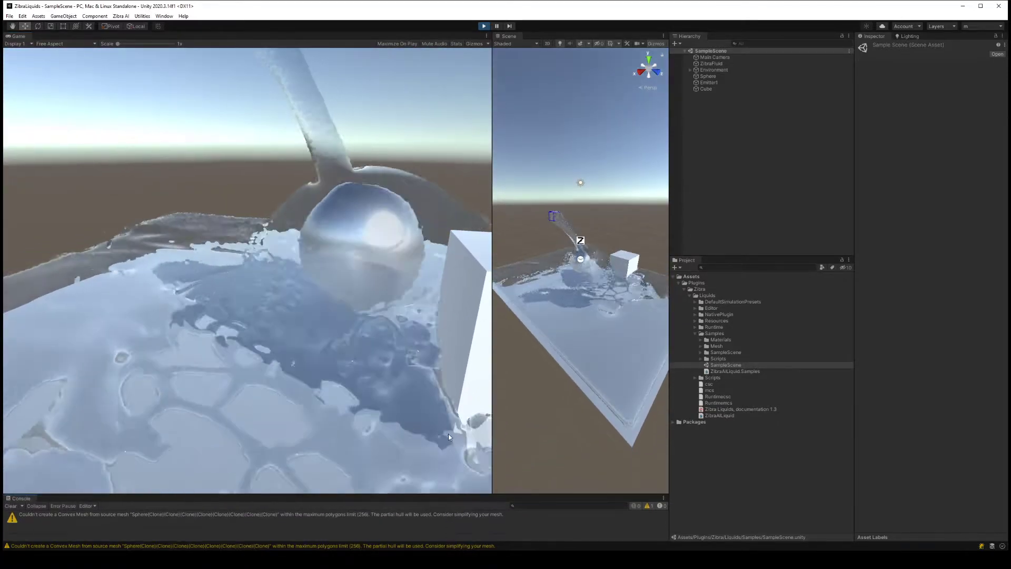
drag(491, 375, 589, 375)
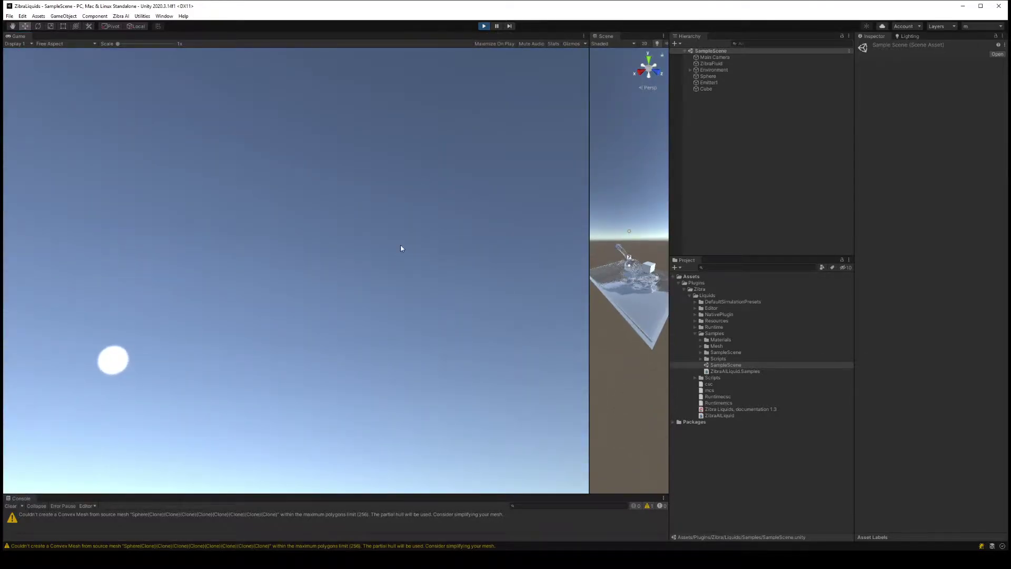
mouse_move(400, 244)
mouse_down()
mouse_move(333, 361)
mouse_move(328, 330)
mouse_move(279, 349)
mouse_move(526, 289)
mouse_move(421, 264)
mouse_up()
Move the Cube to the lower-left of the sphere and raise it above the liquid
drag(589, 268, 233, 274)
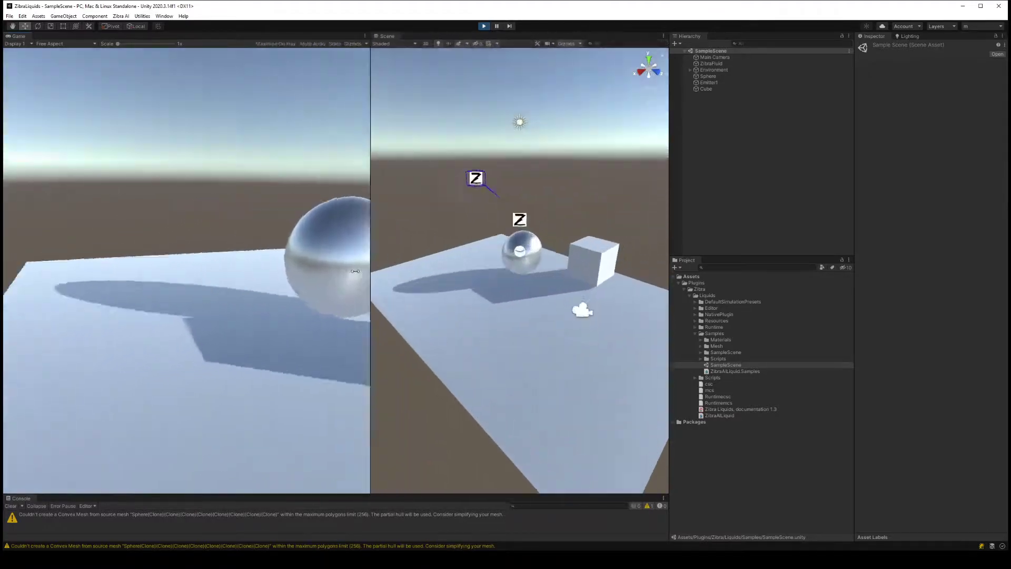
click(562, 269)
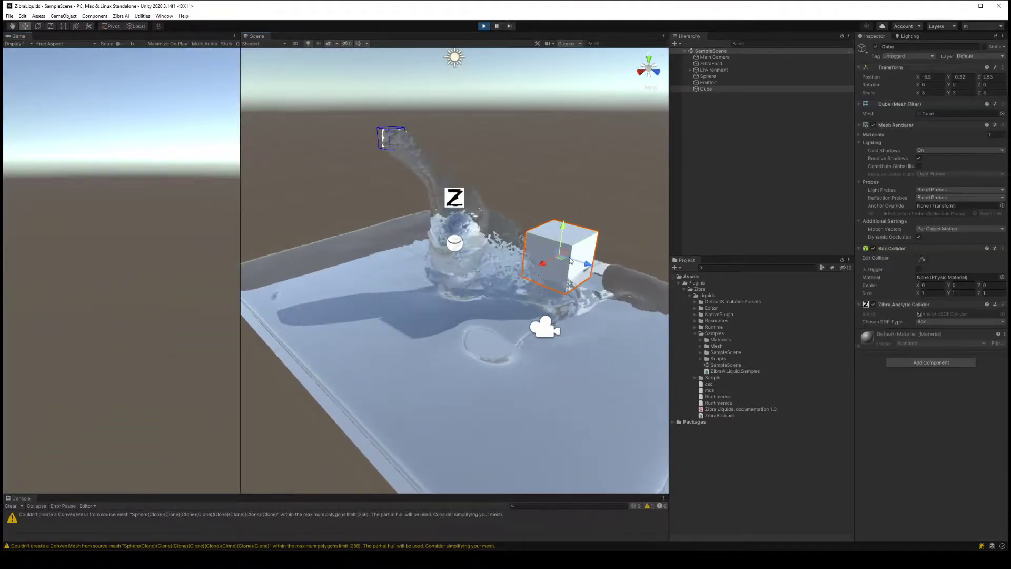
mouse_move(562, 270)
mouse_down()
mouse_move(555, 289)
mouse_move(567, 255)
mouse_move(494, 277)
mouse_move(431, 339)
mouse_move(450, 284)
mouse_move(379, 353)
mouse_move(495, 311)
mouse_move(405, 325)
mouse_move(542, 326)
mouse_move(398, 321)
mouse_move(429, 303)
mouse_up()
key(f)
scroll(545, 292, down, 5)
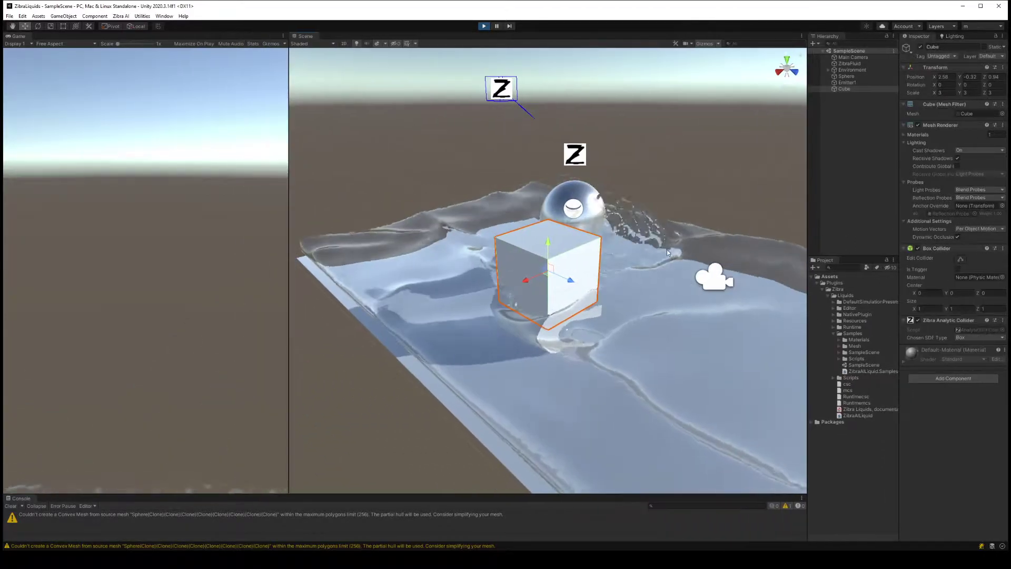
drag(669, 241, 807, 241)
drag(288, 241, 82, 241)
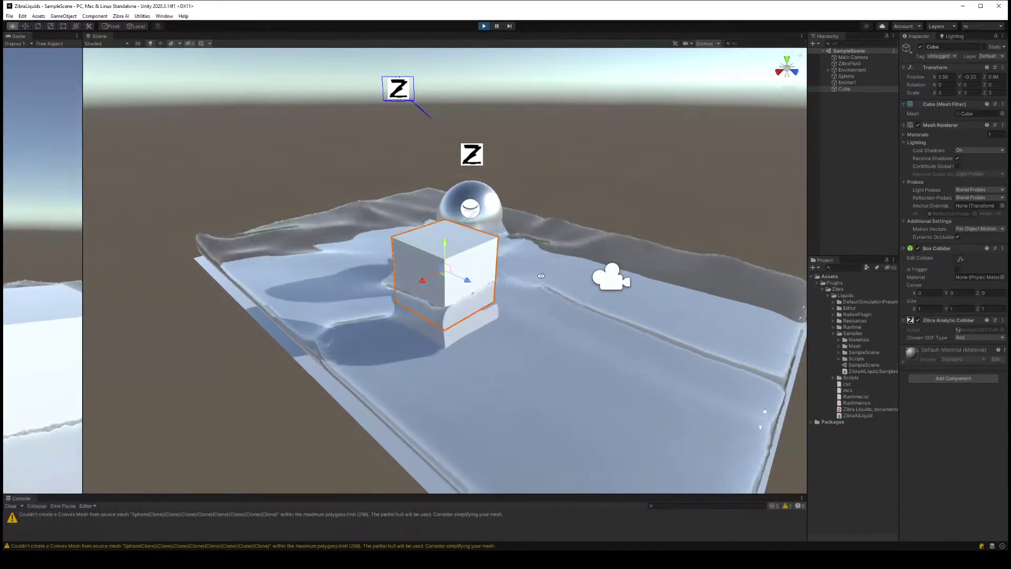
mouse_move(400, 285)
alt+mouse_down()
mouse_move(473, 285)
mouse_move(439, 255)
mouse_move(471, 246)
alt+mouse_up()
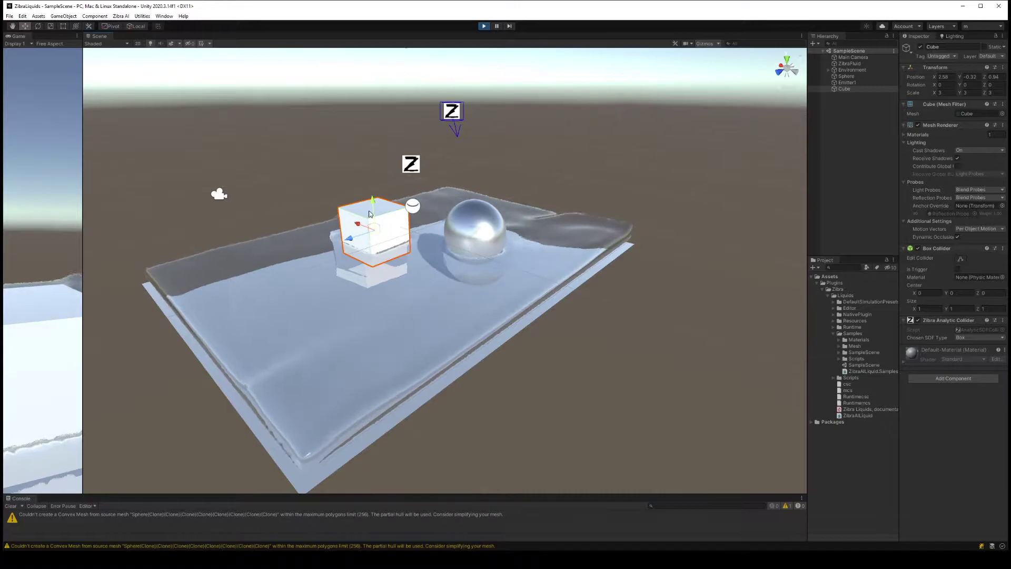
drag(371, 196, 365, 111)
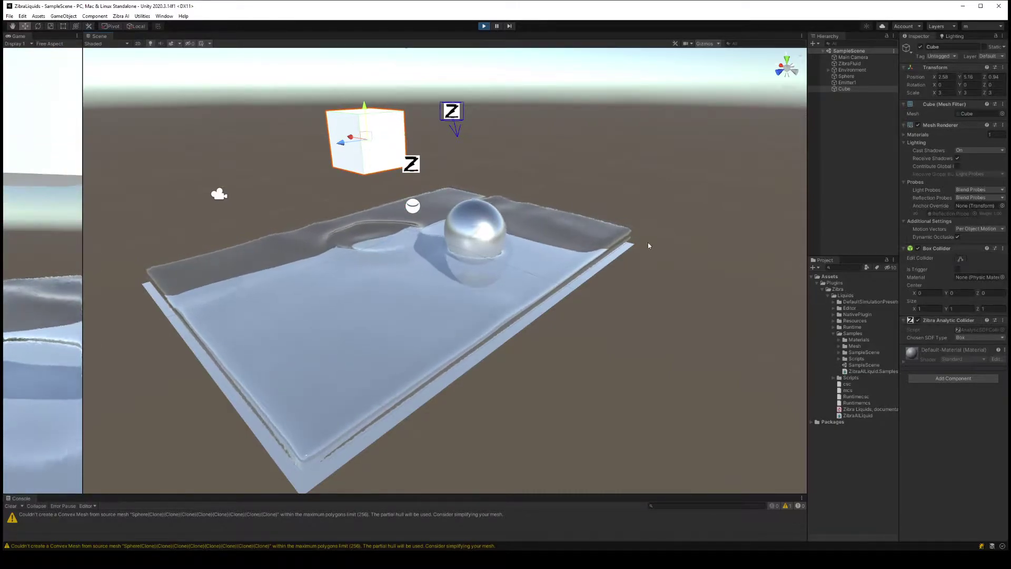
Add a Rigidbody to the Cube and frame it to watch it drop
click(954, 378)
text(rigid)
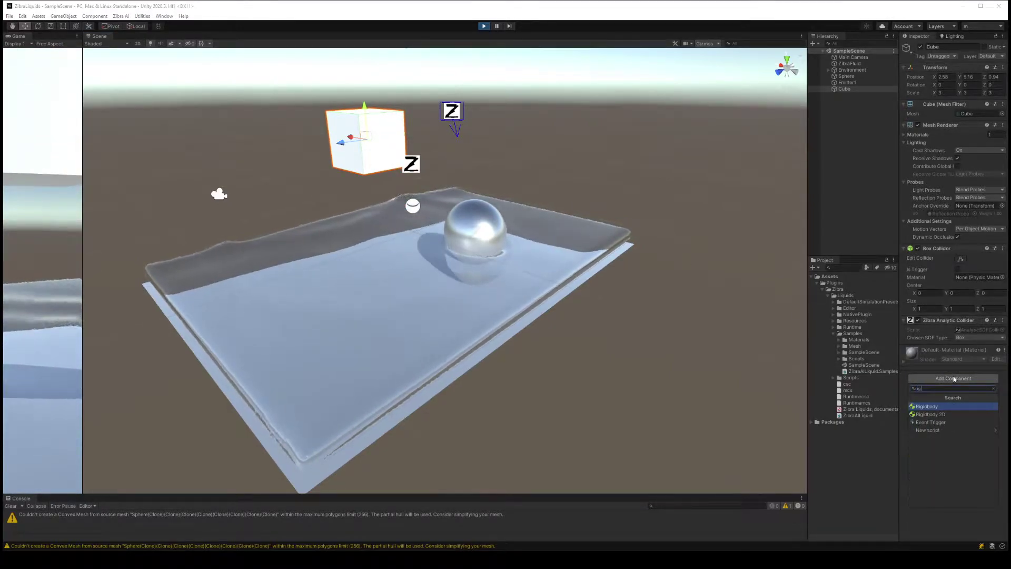
key(Return)
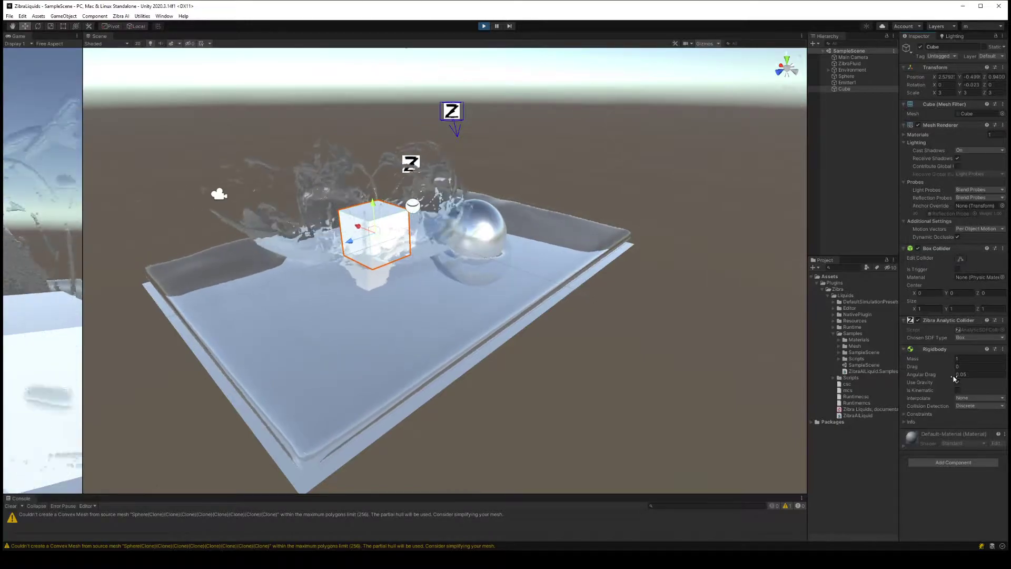
key(f)
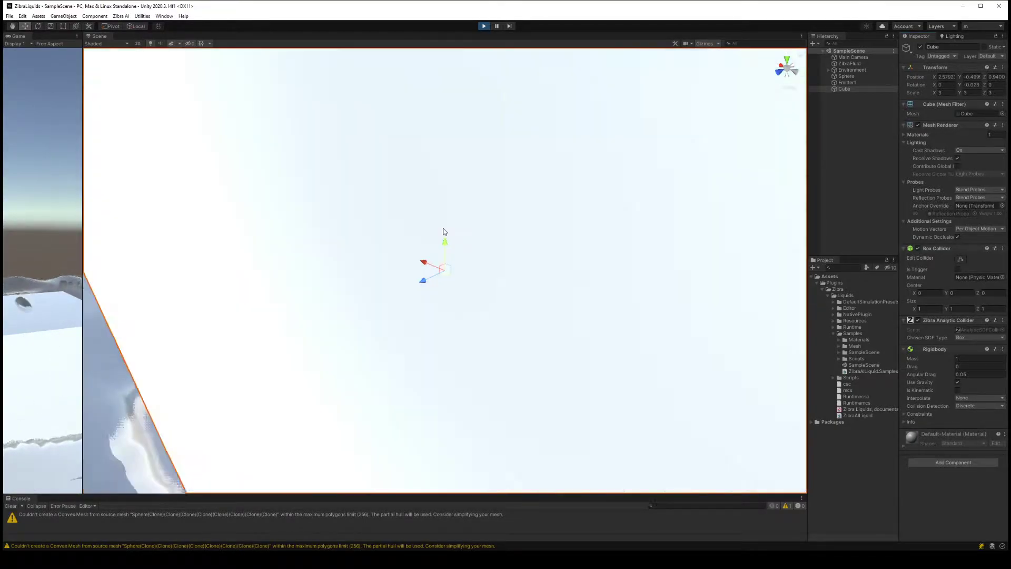
scroll(464, 243, down, 5)
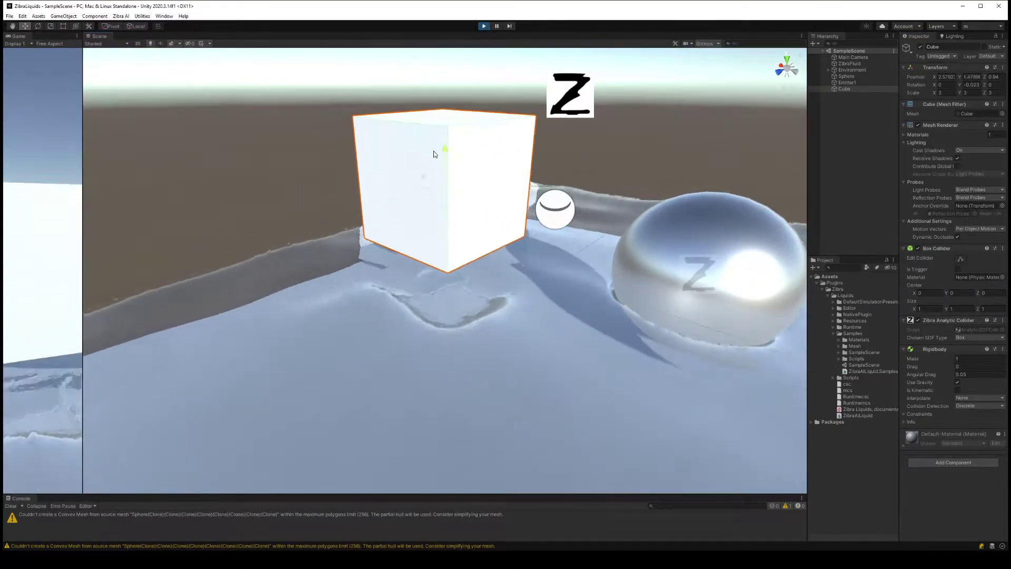
scroll(494, 254, down, 3)
scroll(488, 269, down, 2)
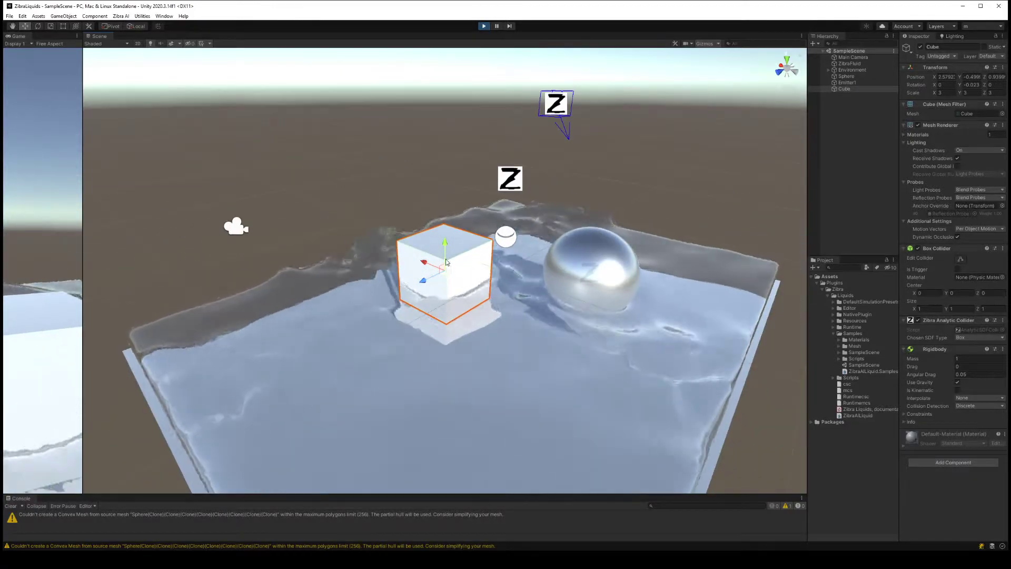
click(589, 270)
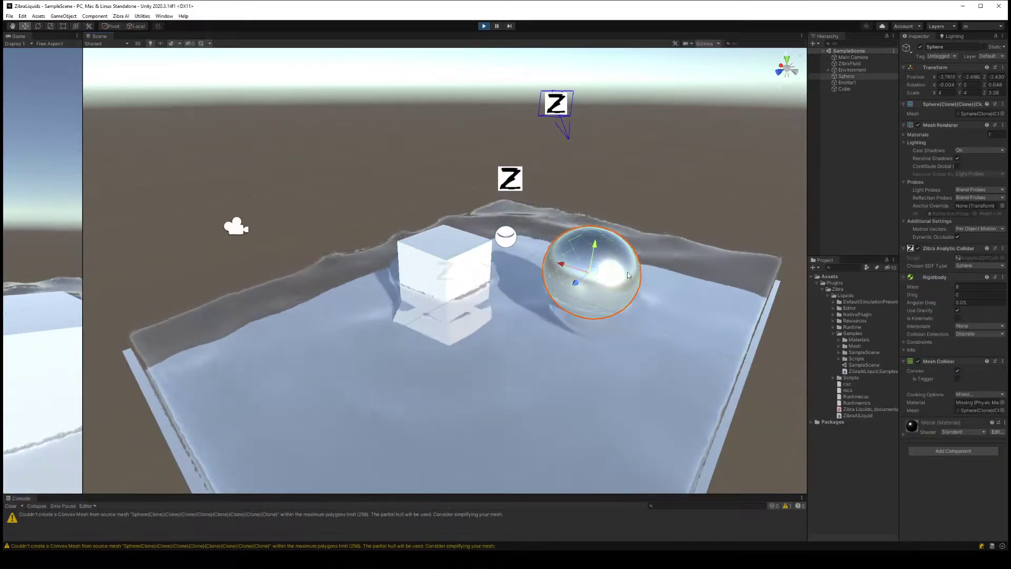
Try adding a Rigidbody to the Sphere, dismiss the duplicate warning, and move it toward the front
click(940, 452)
text(rig)
key(Return)
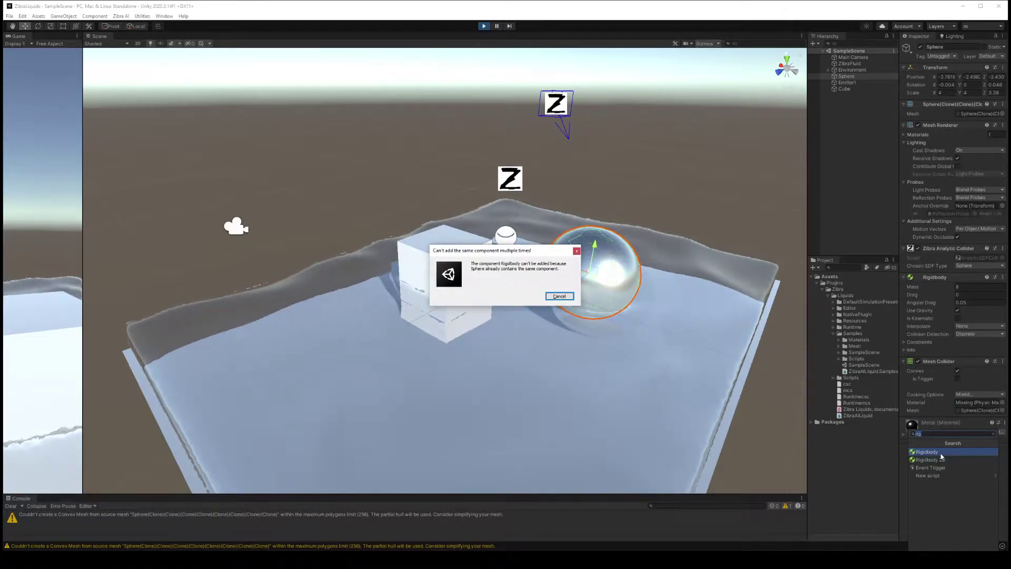
click(558, 296)
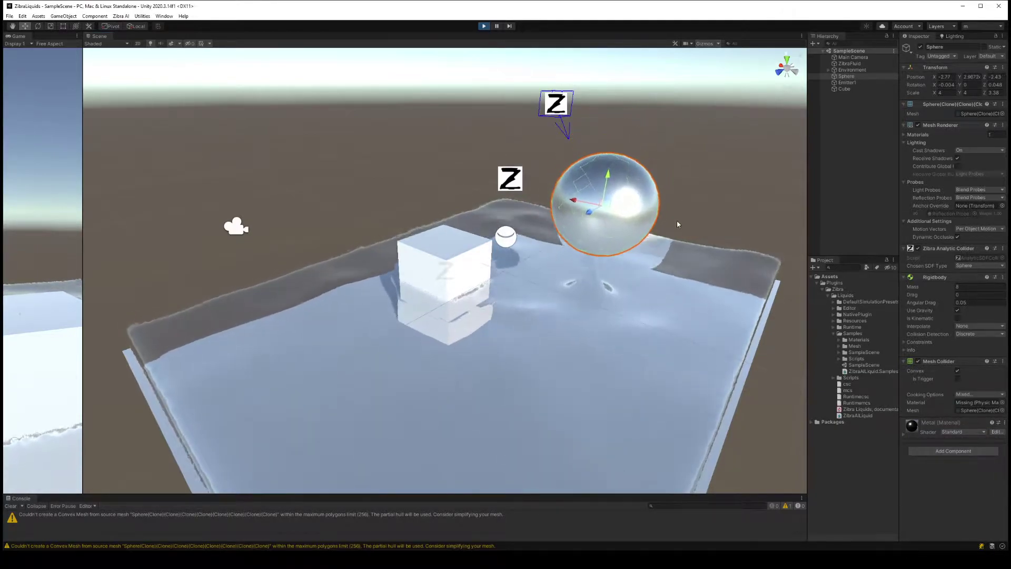
drag(589, 279, 471, 355)
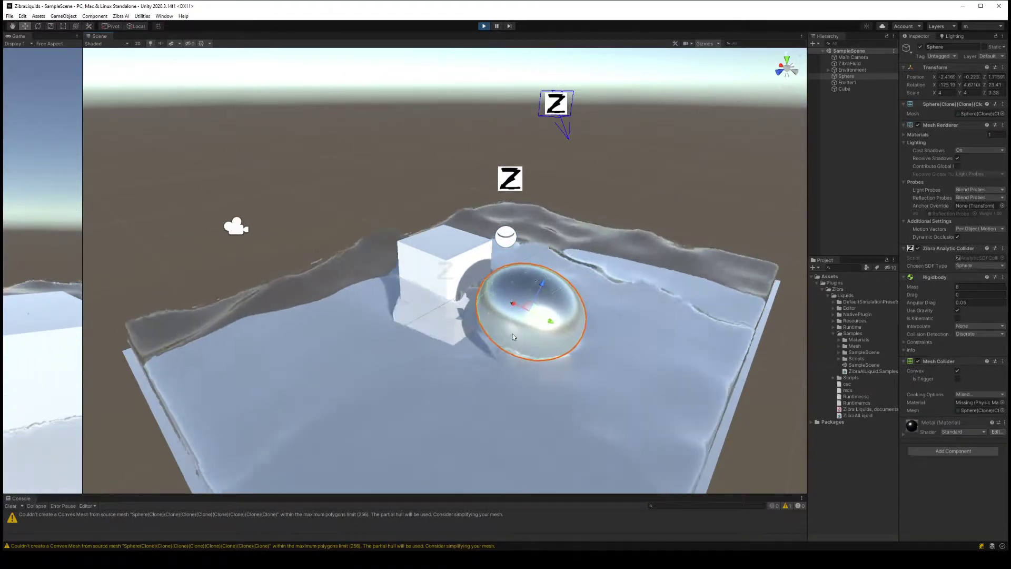
Duplicate the sphere, then delete the copies, keeping only the original sphere
key(ctrl+d)
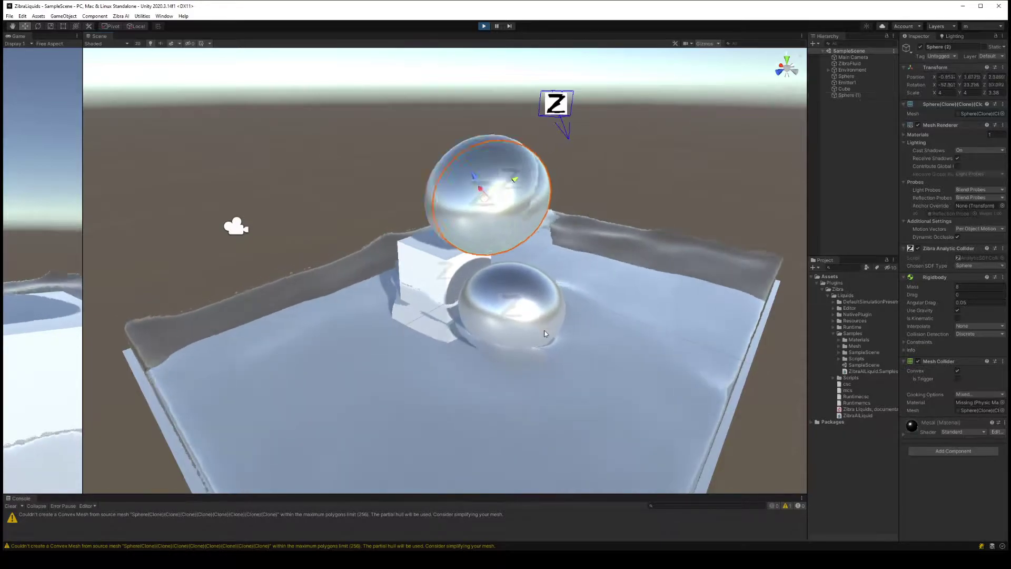
key(ctrl+d)
key(ctrl+d)
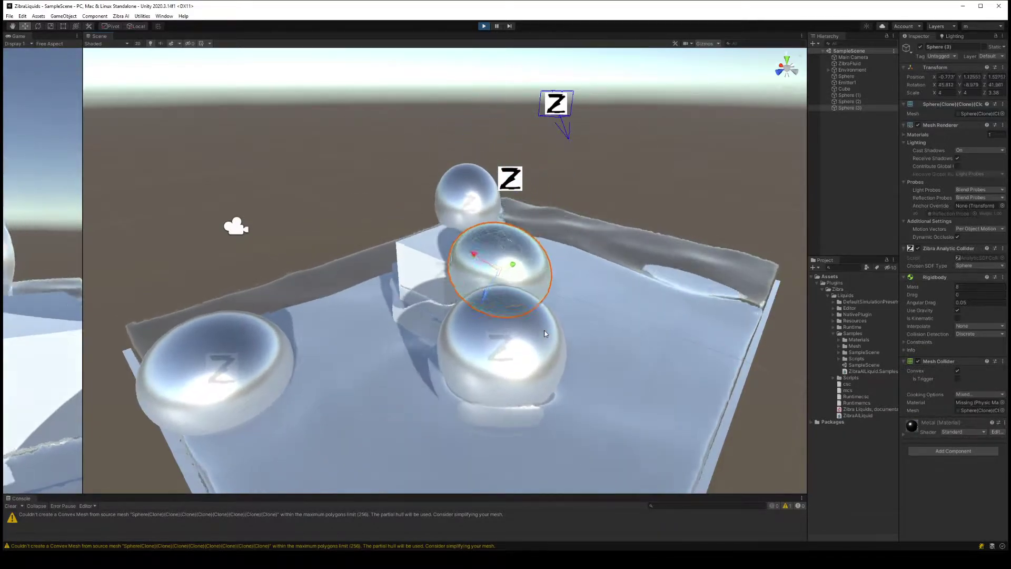
click(257, 355)
key(Delete)
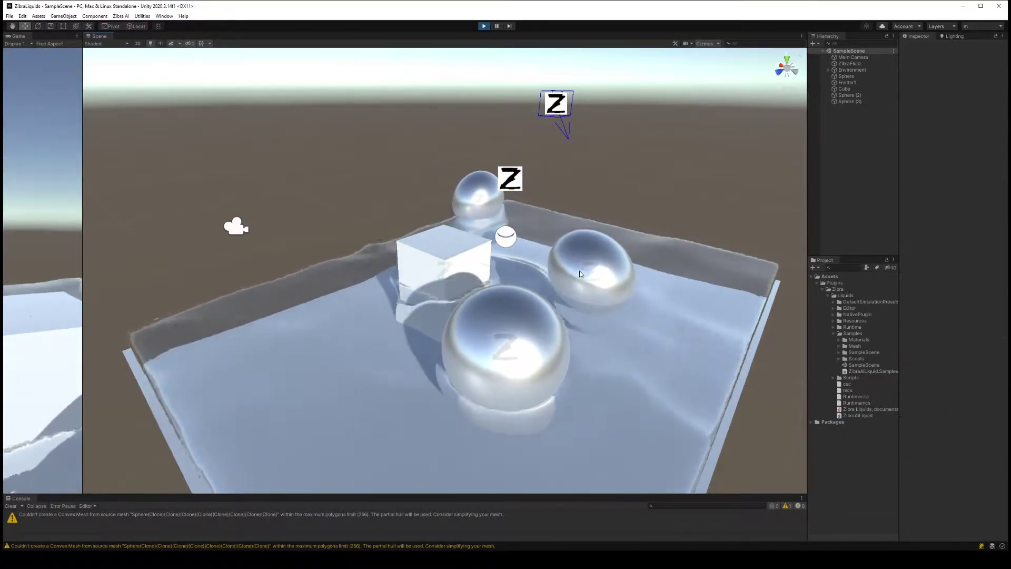
click(567, 248)
key(Delete)
click(495, 202)
key(Delete)
click(507, 299)
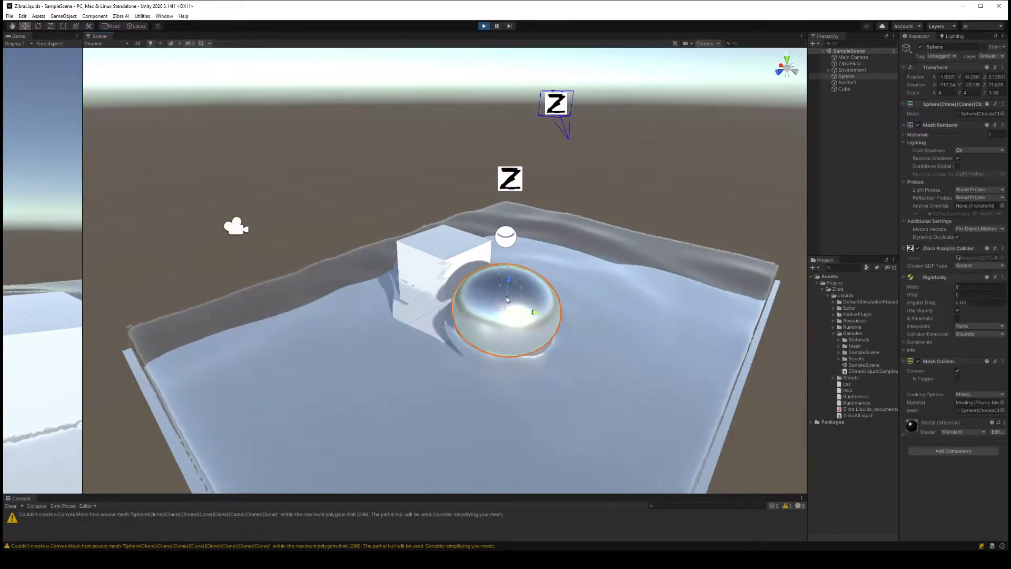
click(462, 271)
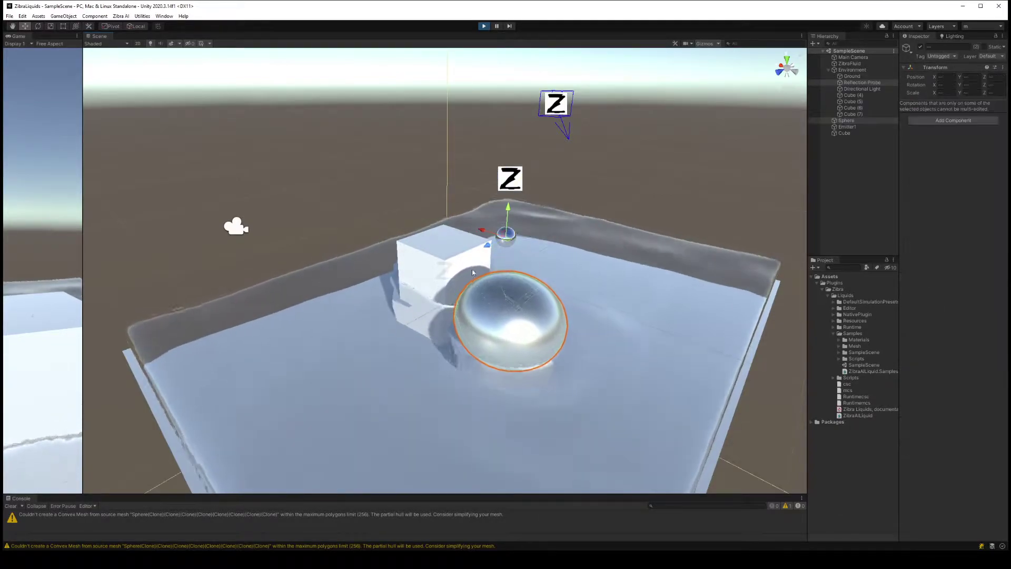
Stretch the Cube into a long bar (about 19.451 × 3 × 3) along the tank's lower-left edge
drag(444, 278, 367, 325)
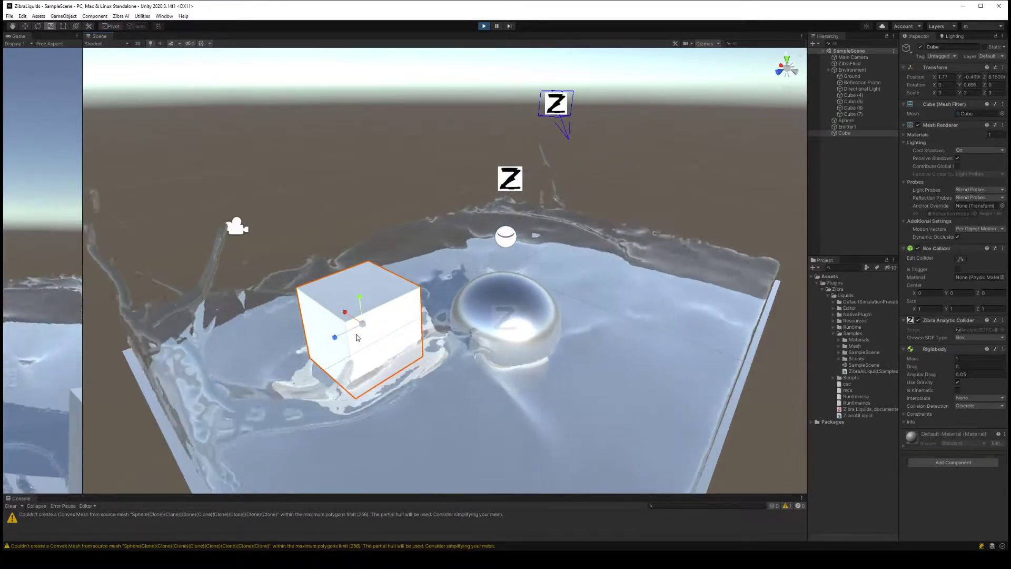
key(r)
mouse_move(366, 326)
mouse_down()
mouse_move(267, 281)
mouse_move(256, 215)
mouse_up()
scroll(447, 339, down, 3)
mouse_move(448, 339)
middle_down()
mouse_move(490, 333)
mouse_move(352, 316)
middle_up()
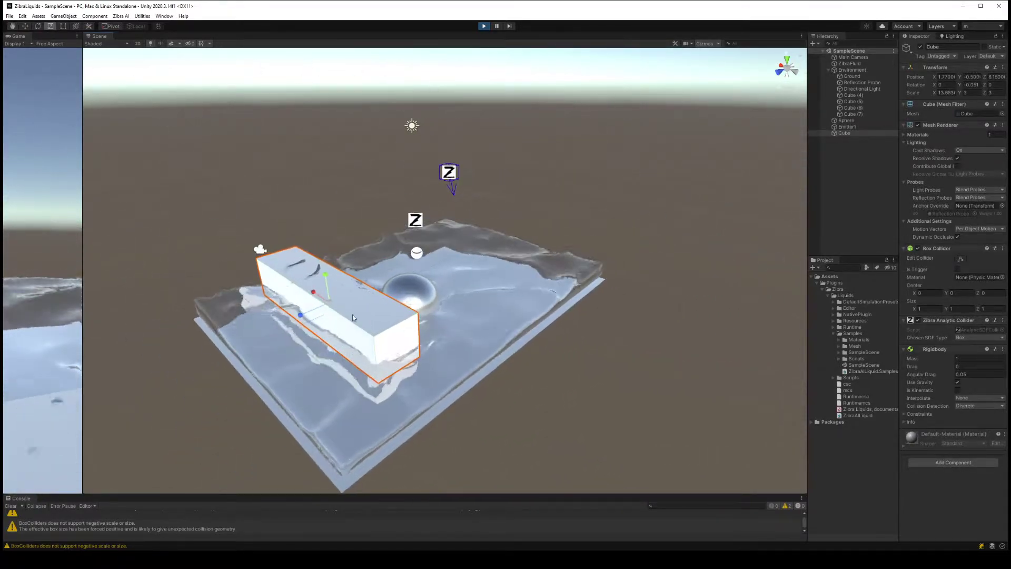
drag(328, 311, 276, 367)
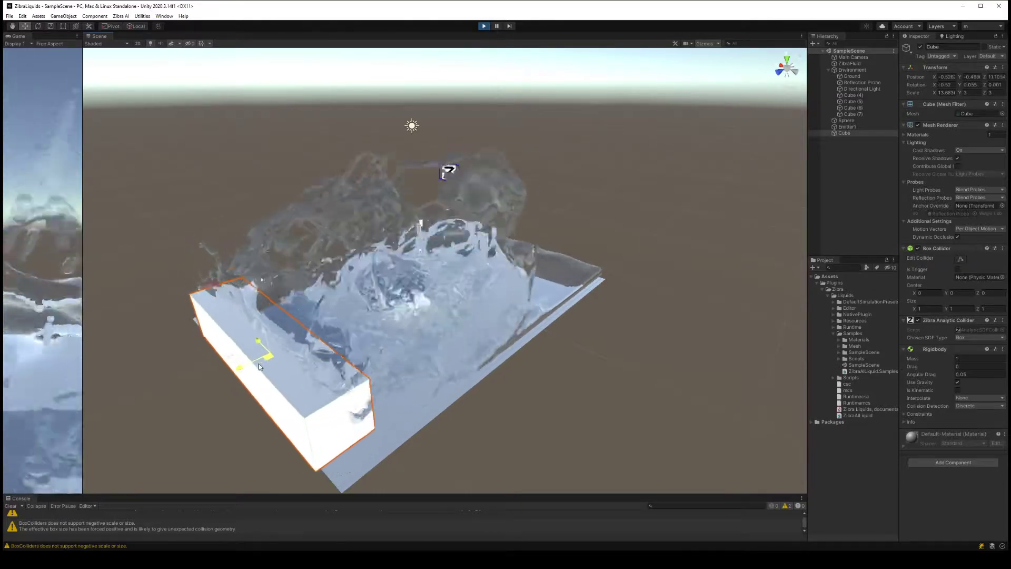
key(r)
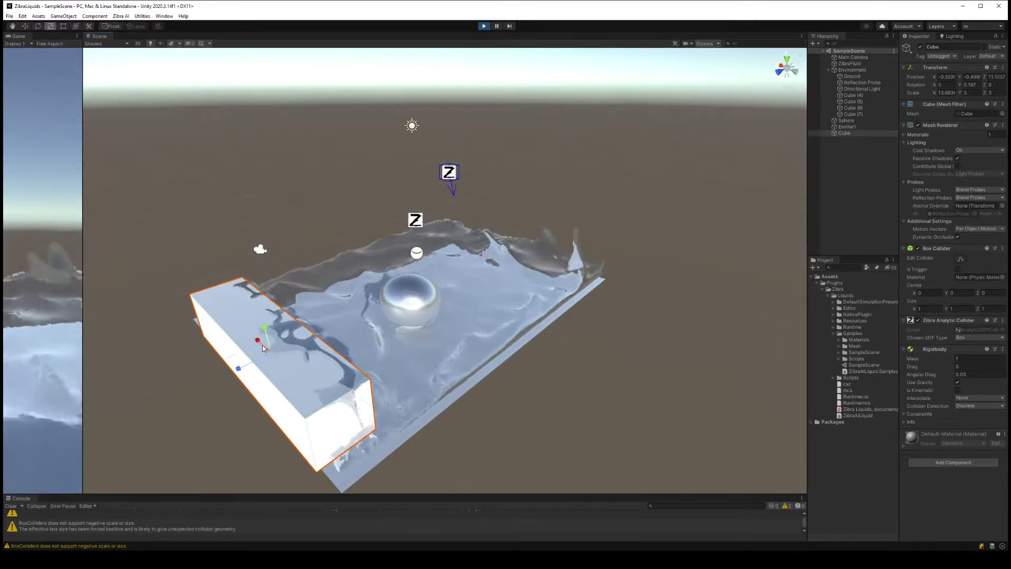
drag(262, 345, 256, 341)
scroll(336, 334, down, 2)
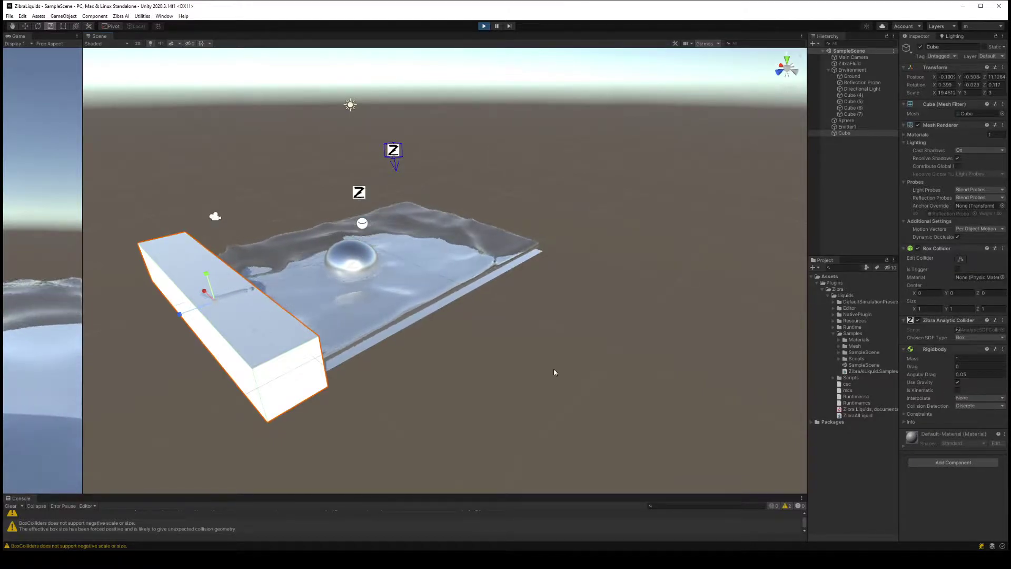
Push the wall through the liquid toward the sphere
alt+drag(470, 335, 395, 330)
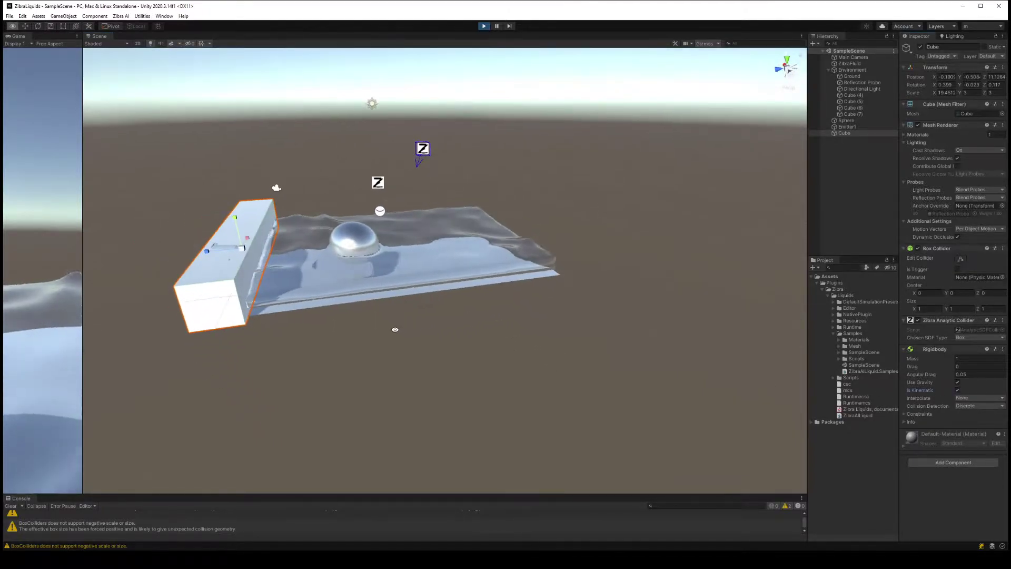
mouse_move(250, 260)
alt+mouse_down()
mouse_move(345, 214)
mouse_move(270, 263)
alt+mouse_up()
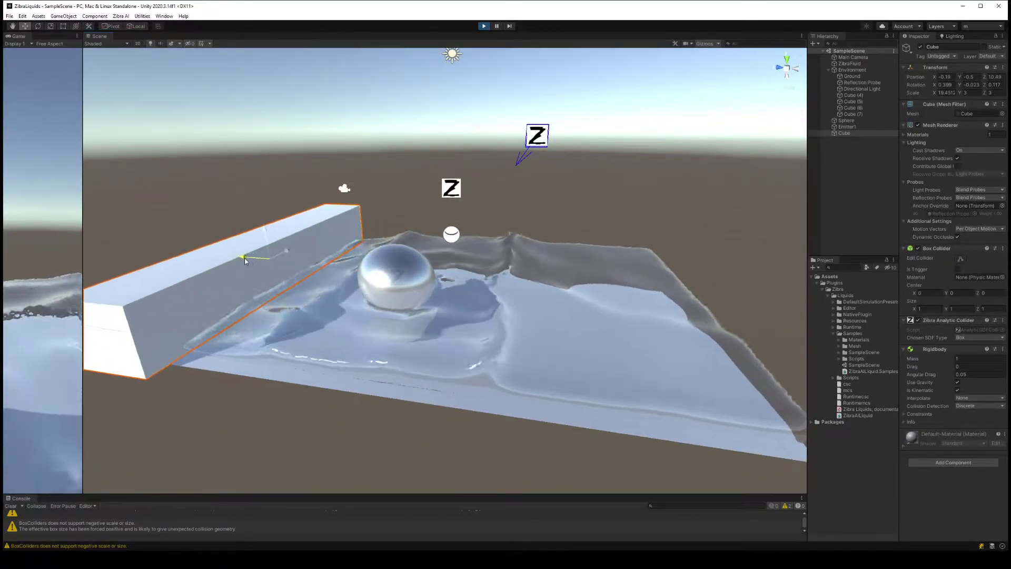
mouse_move(245, 258)
mouse_down()
mouse_move(237, 264)
mouse_move(255, 271)
mouse_move(498, 299)
mouse_move(703, 302)
mouse_move(608, 299)
mouse_move(647, 309)
mouse_up()
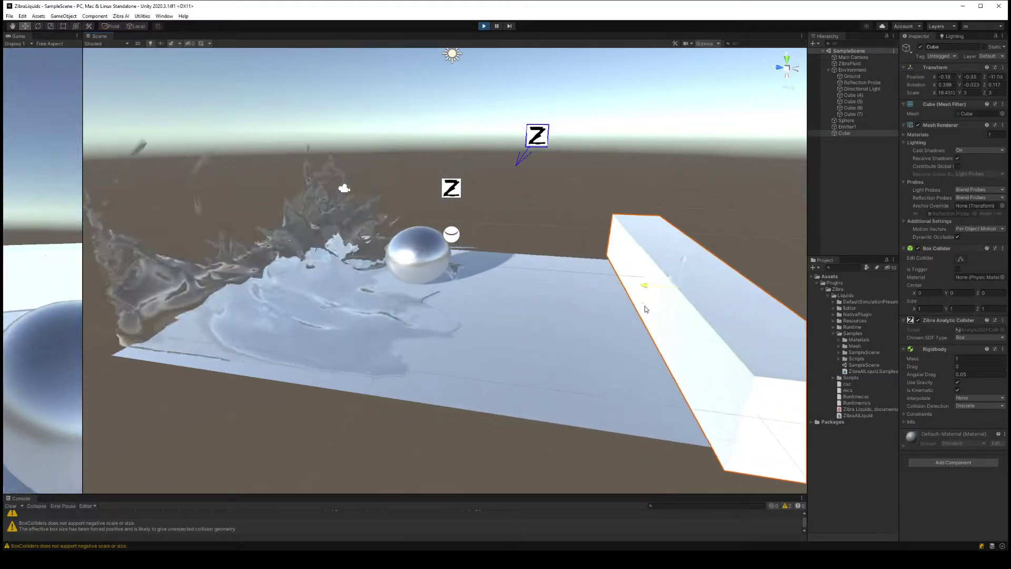
mouse_move(647, 309)
mouse_down()
mouse_move(573, 303)
mouse_move(605, 300)
mouse_move(573, 267)
mouse_move(620, 244)
mouse_move(606, 263)
mouse_move(523, 262)
mouse_up()
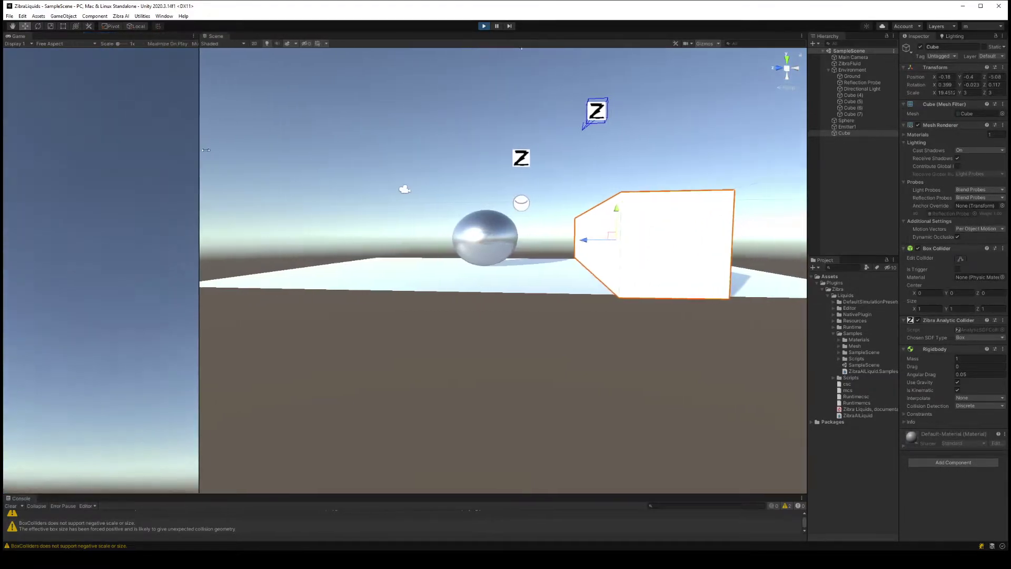
Show rendering statistics in the Game view
mouse_move(82, 152)
mouse_down()
mouse_move(231, 150)
mouse_move(149, 155)
mouse_up()
click(226, 45)
mouse_move(563, 232)
alt+mouse_down()
mouse_move(567, 276)
mouse_move(582, 274)
alt+mouse_up()
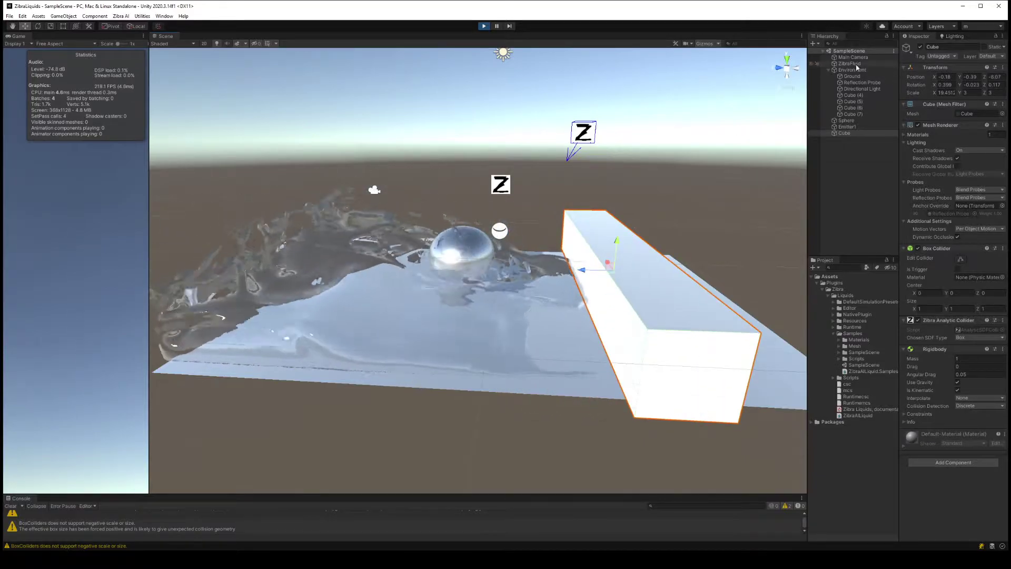
Align the Main Camera with the Scene view, then sweep the tall cube through the liquid
click(853, 57)
click(63, 17)
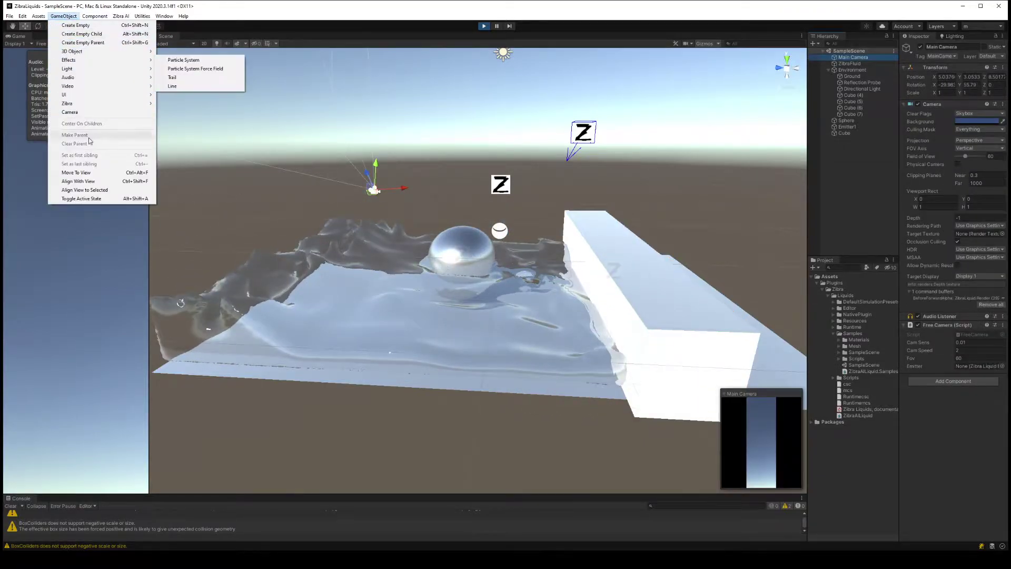
key(Escape)
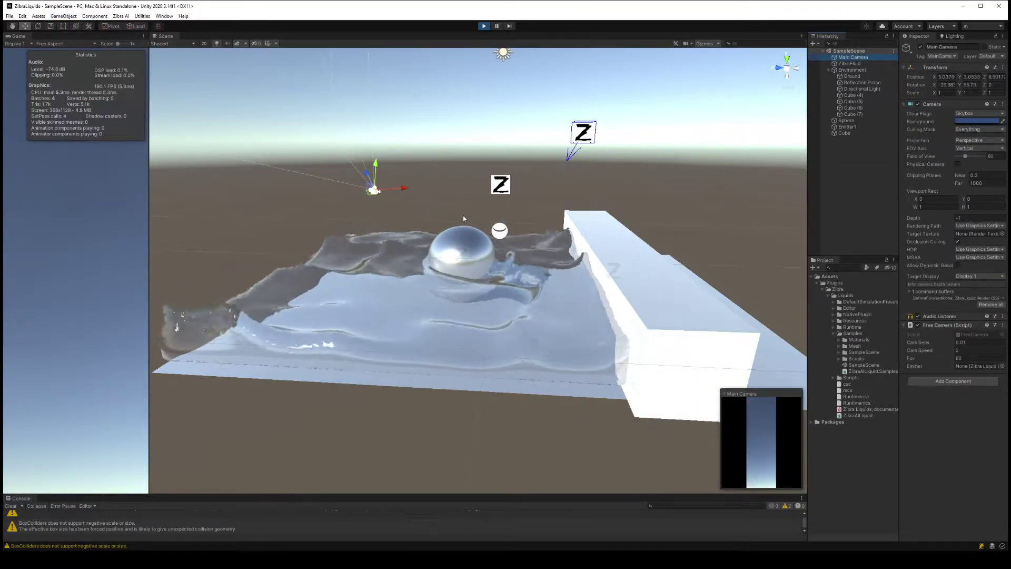
click(64, 17)
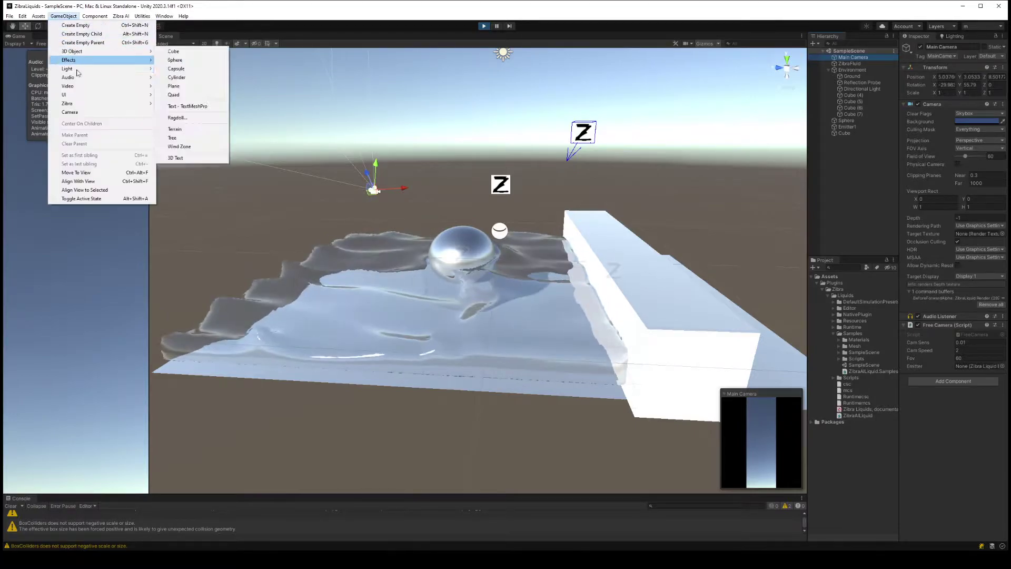
click(95, 181)
mouse_move(432, 247)
alt+mouse_down()
mouse_move(483, 232)
mouse_move(429, 199)
alt+mouse_up()
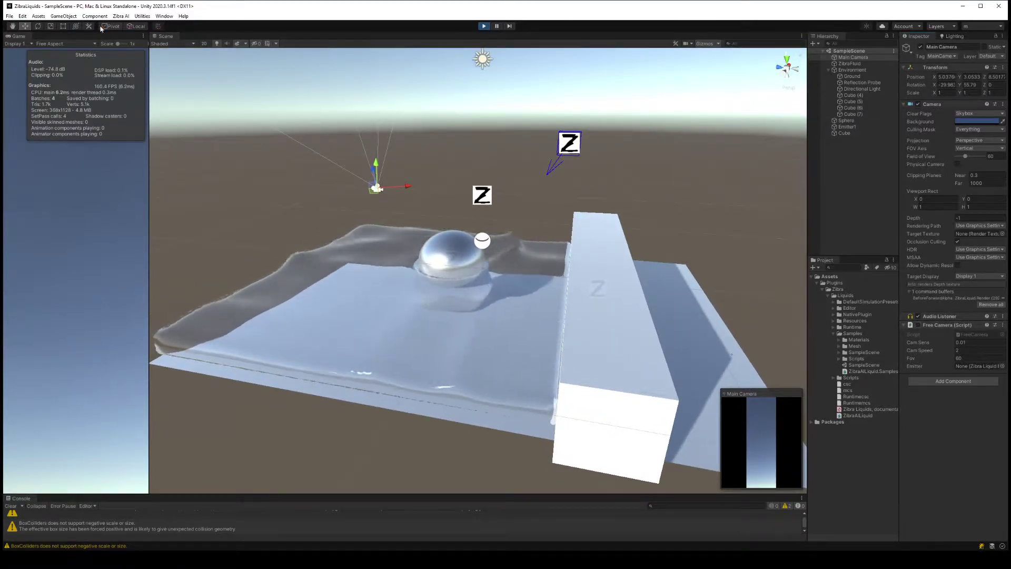
click(63, 17)
click(90, 181)
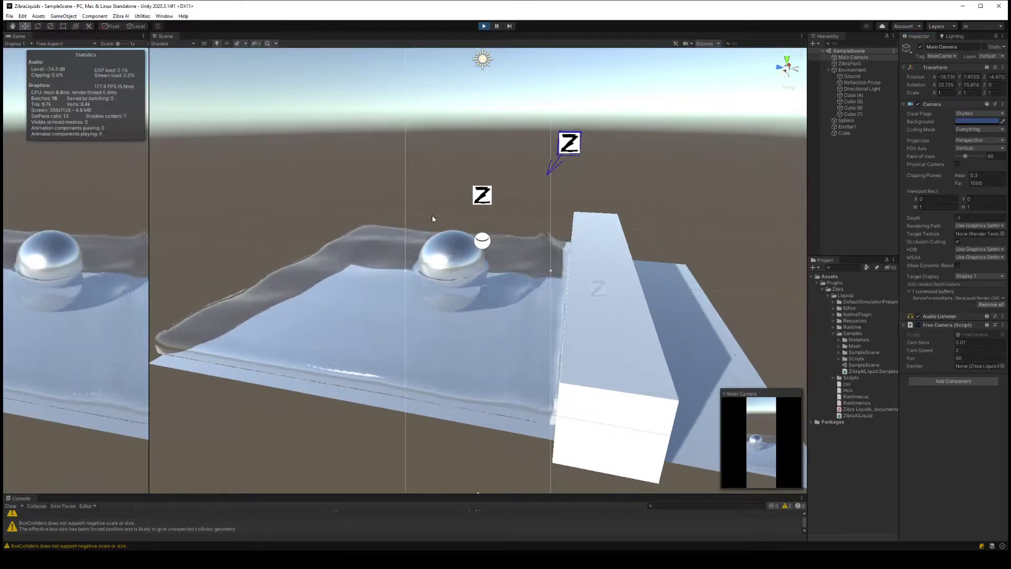
click(581, 257)
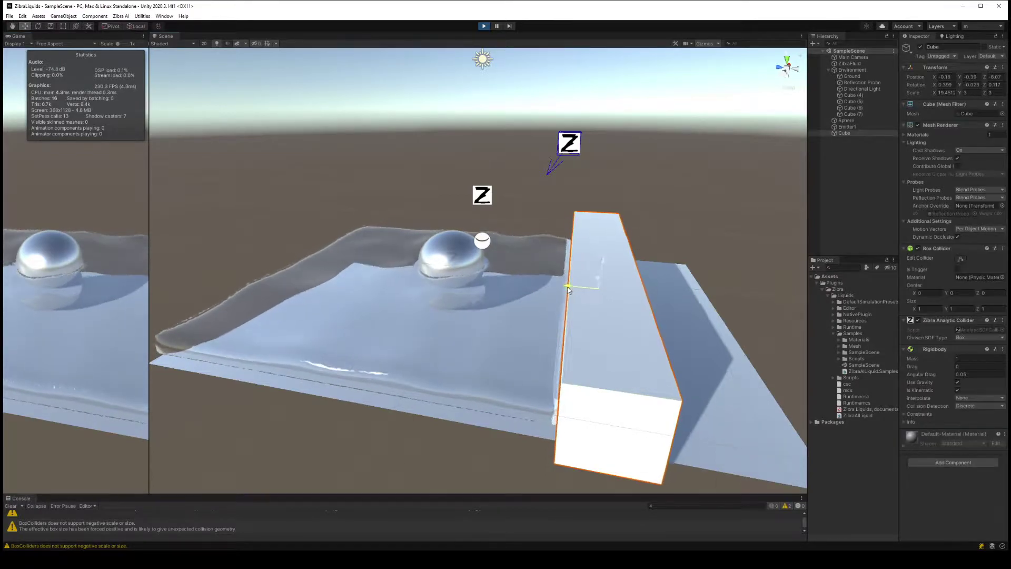
mouse_move(569, 289)
mouse_down()
mouse_move(614, 307)
mouse_move(235, 285)
mouse_move(681, 302)
mouse_move(679, 316)
mouse_move(516, 285)
mouse_move(526, 274)
mouse_up()
Stop the simulation and select the ZibraFluid object
click(542, 164)
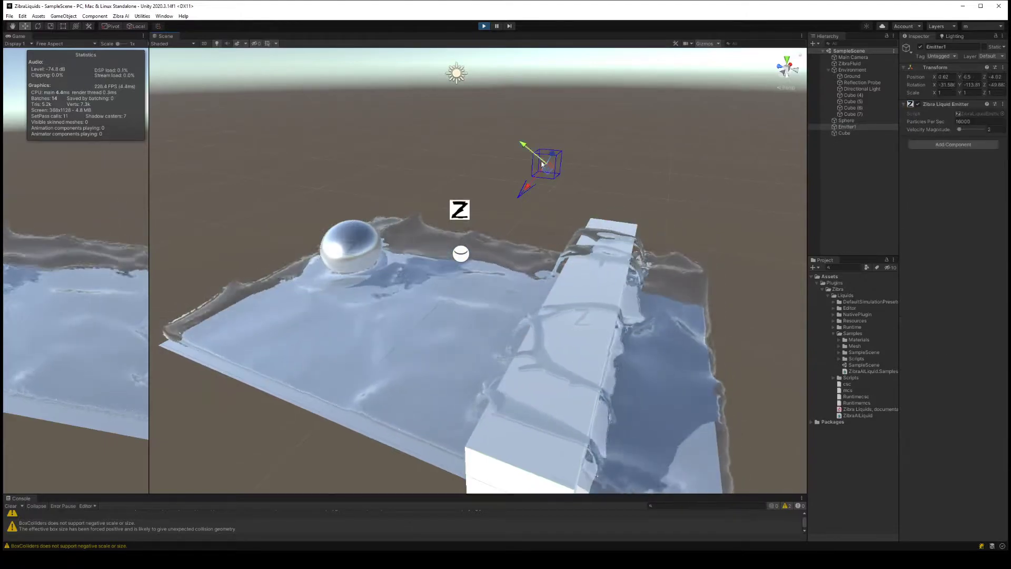
click(483, 26)
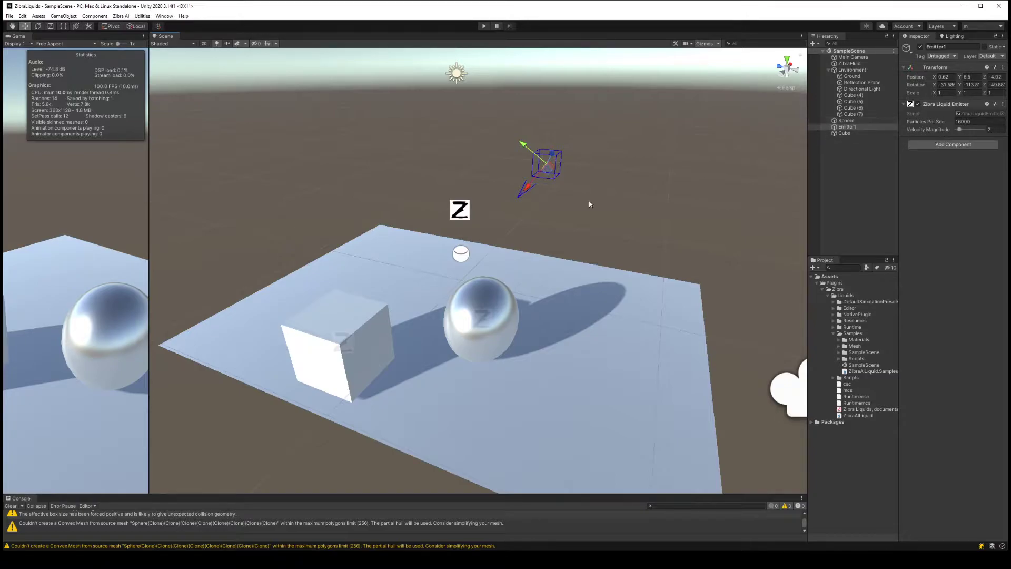
click(459, 212)
scroll(458, 216, down, 5)
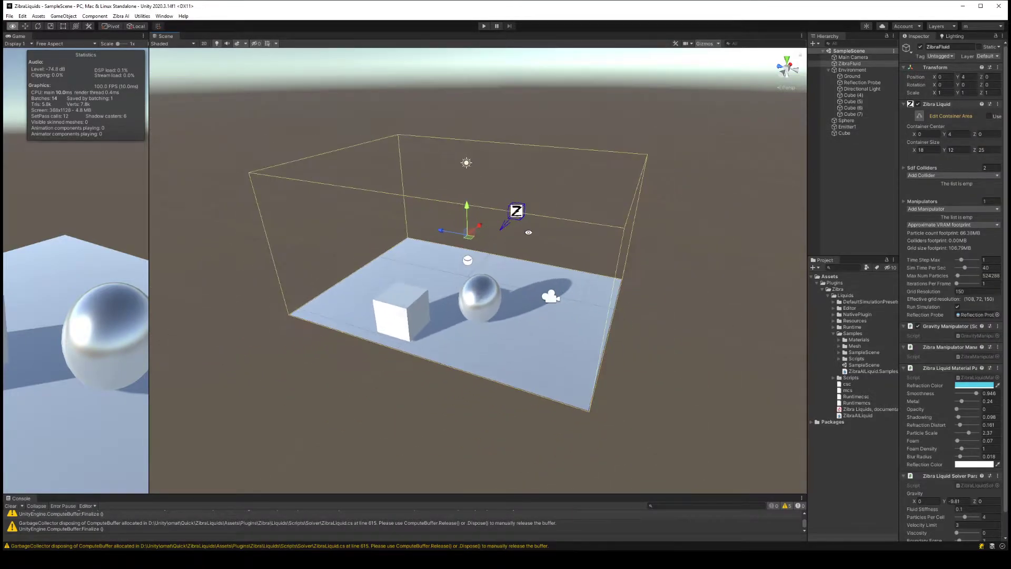
alt+drag(484, 225, 458, 239)
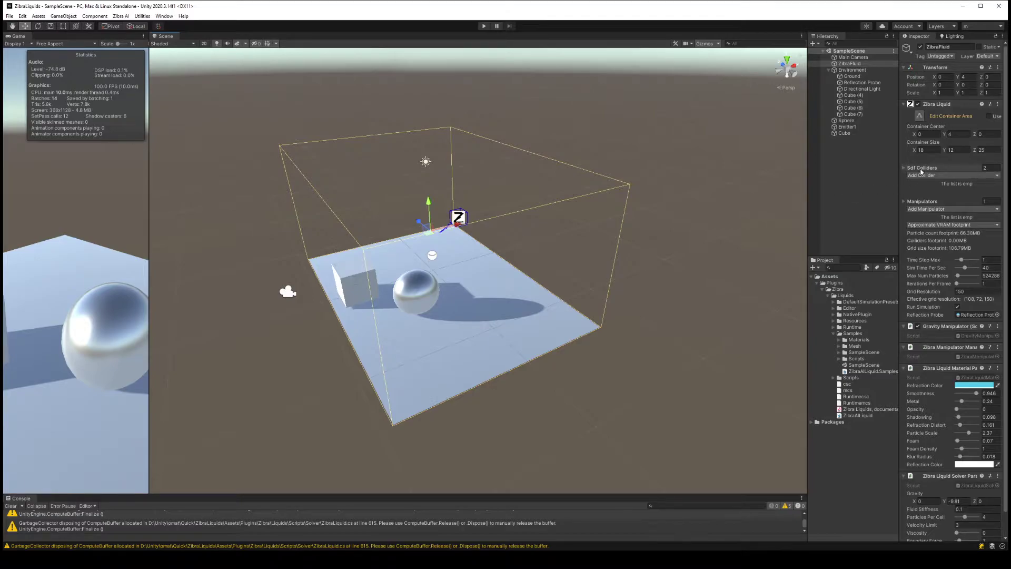
Expand ZibraFluid's Sdf Colliders and Manipulators lists and widen the Inspector
click(903, 167)
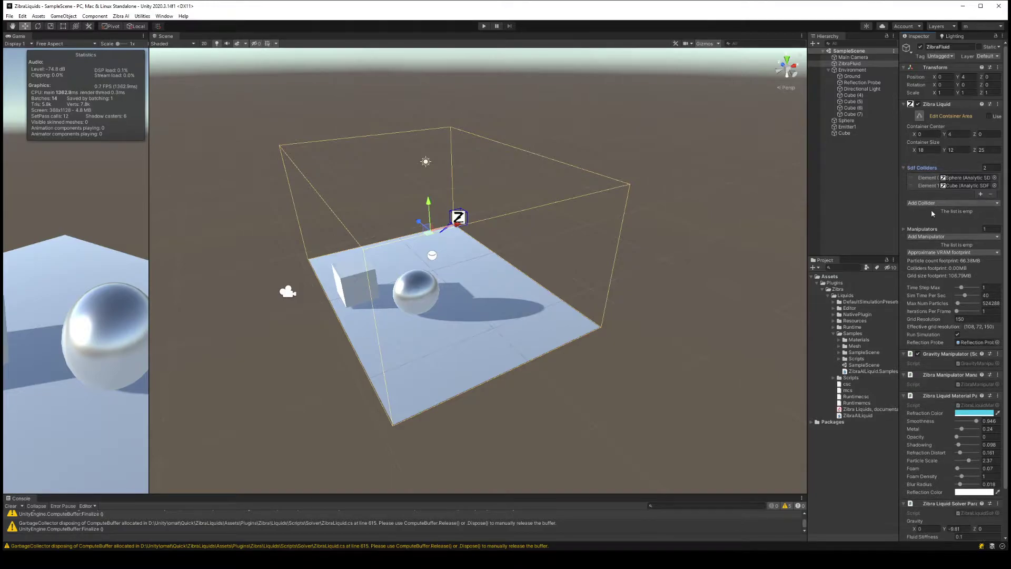
click(904, 229)
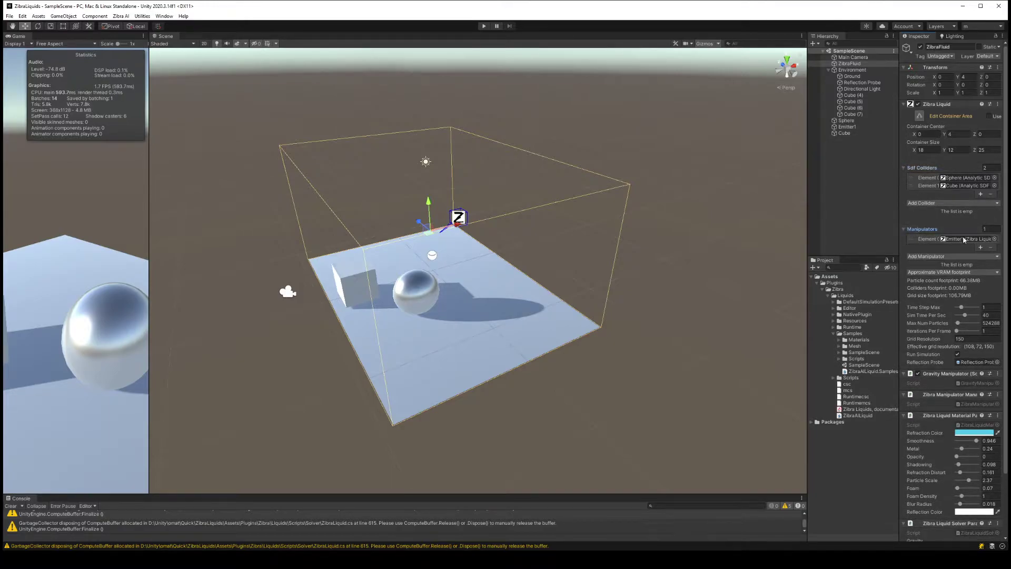
scroll(946, 259, down, 3)
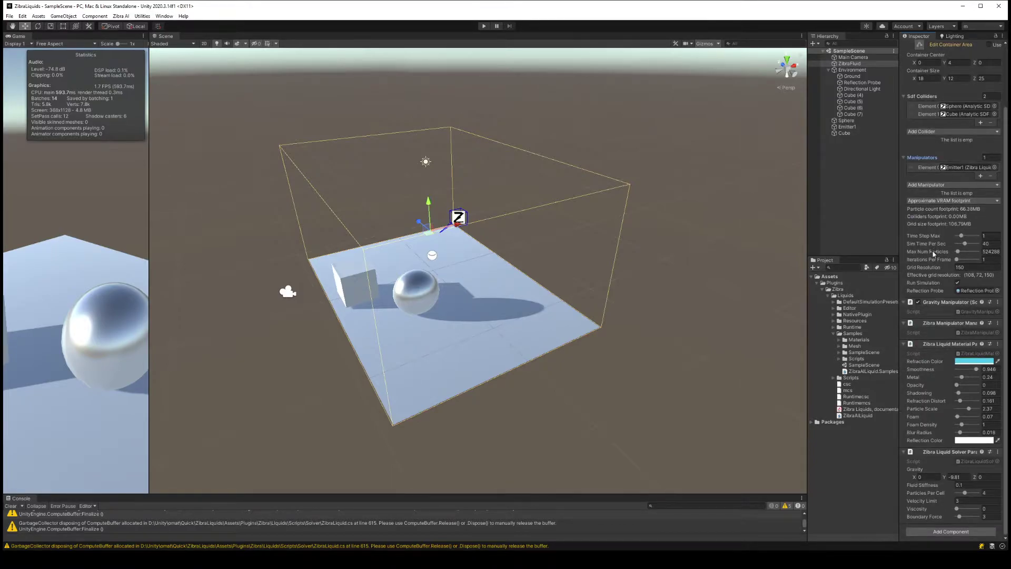
drag(900, 242, 844, 243)
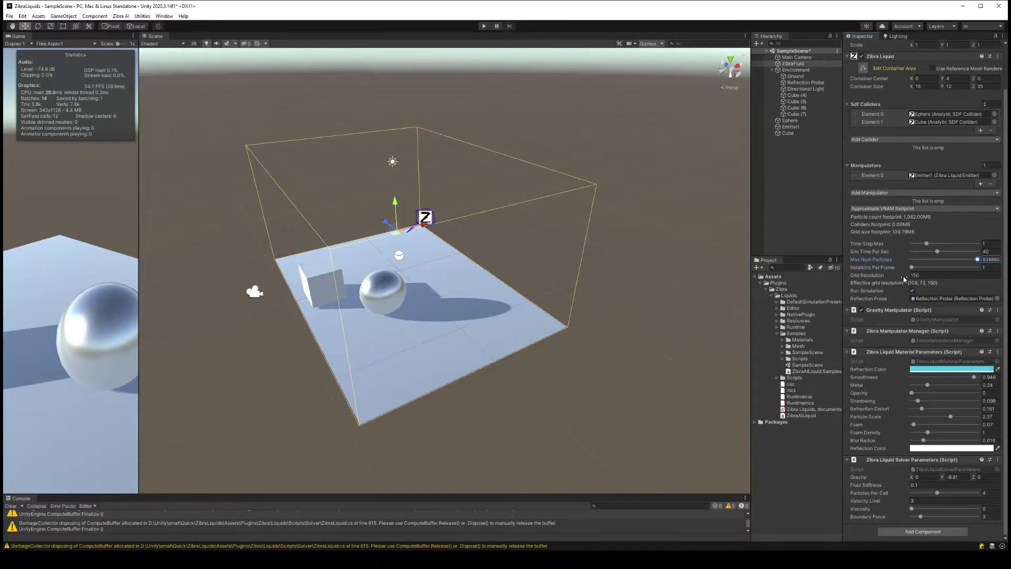
Start the simulation and frame the liquid container in the Scene view
click(484, 26)
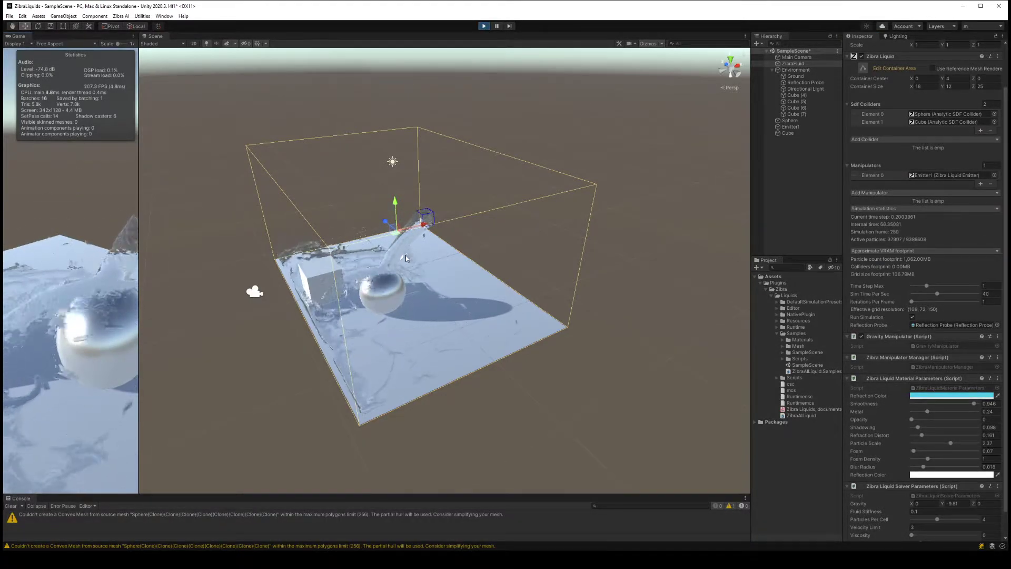
scroll(405, 258, up, 2)
middle_drag(405, 261, 445, 252)
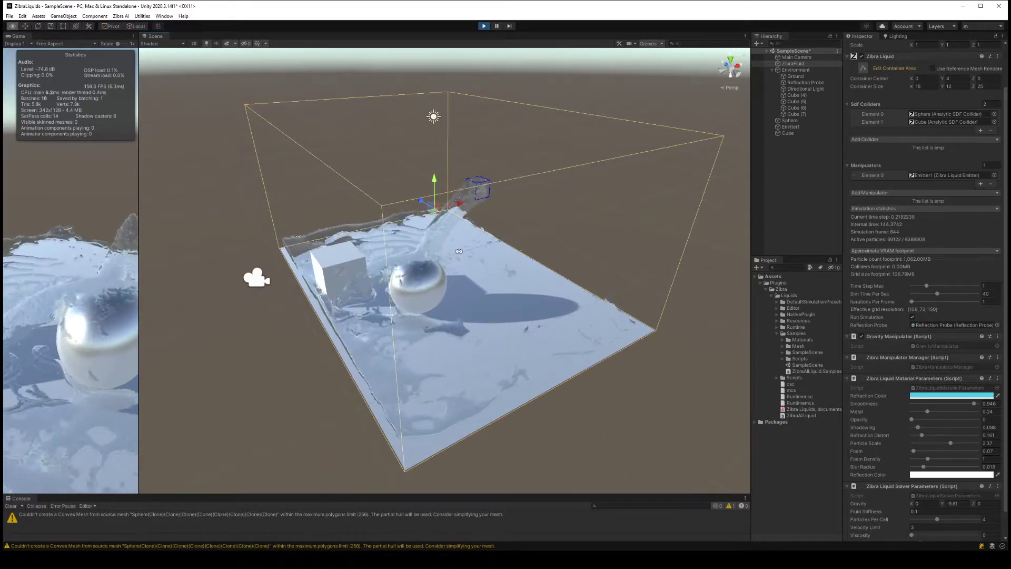
alt+drag(459, 251, 514, 258)
scroll(514, 258, up, 3)
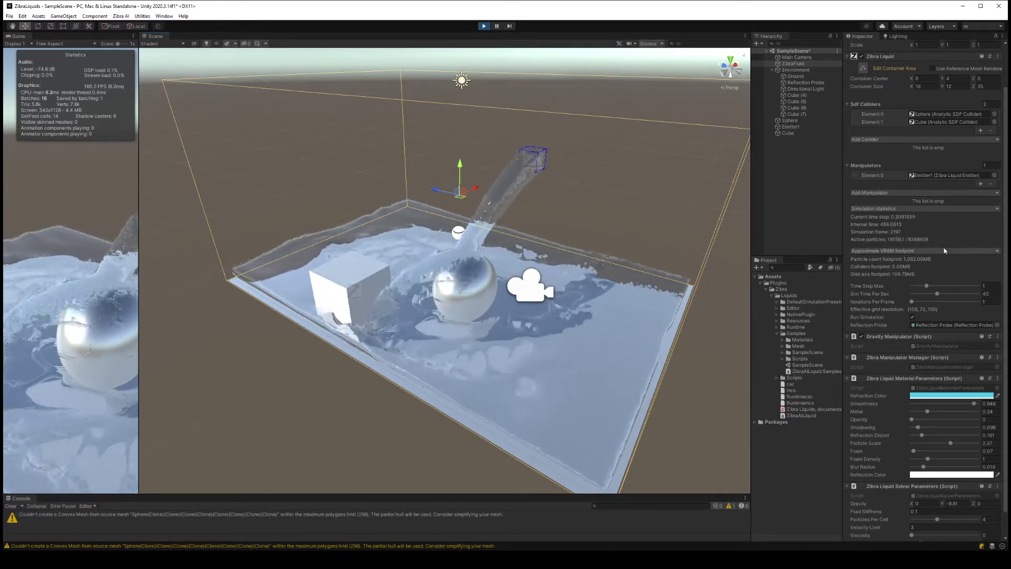
Raise Emitter1's Particles Per Sec to about 325370, then reselect ZibraFluid
click(801, 127)
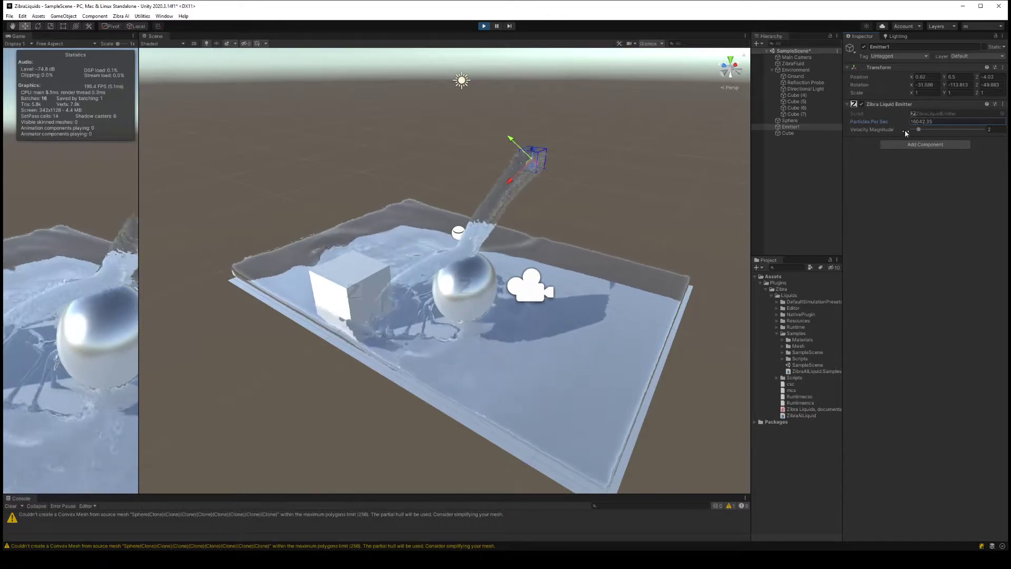
drag(325, 143, 658, 155)
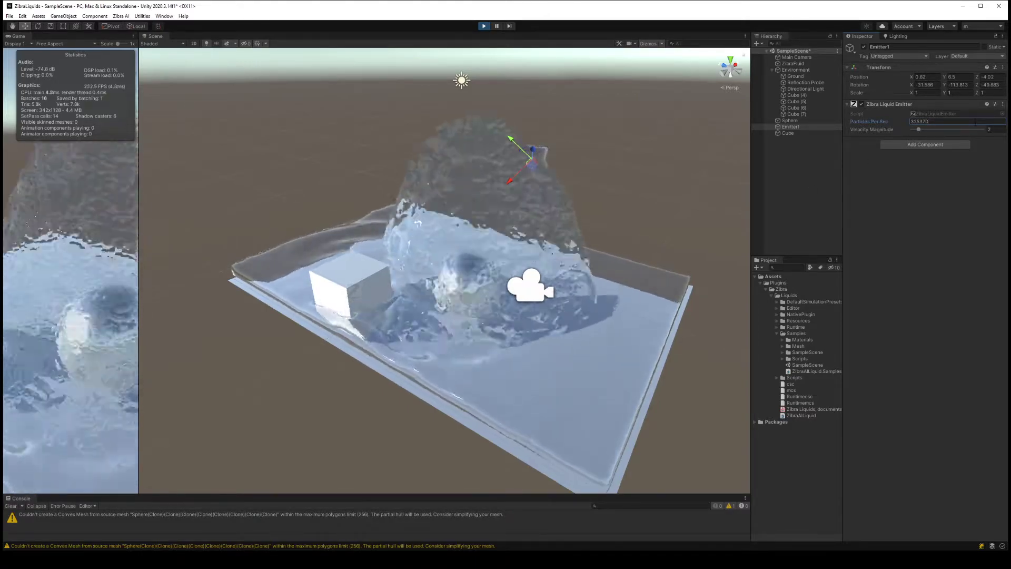
mouse_move(573, 228)
alt+mouse_down()
mouse_move(477, 223)
mouse_move(499, 204)
mouse_move(582, 220)
mouse_move(566, 220)
alt+mouse_up()
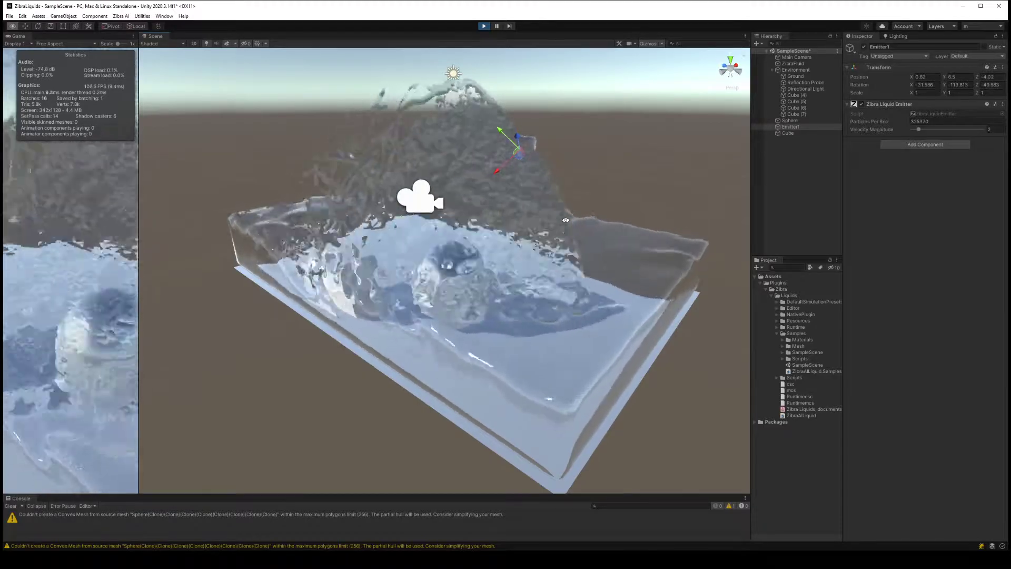
click(796, 64)
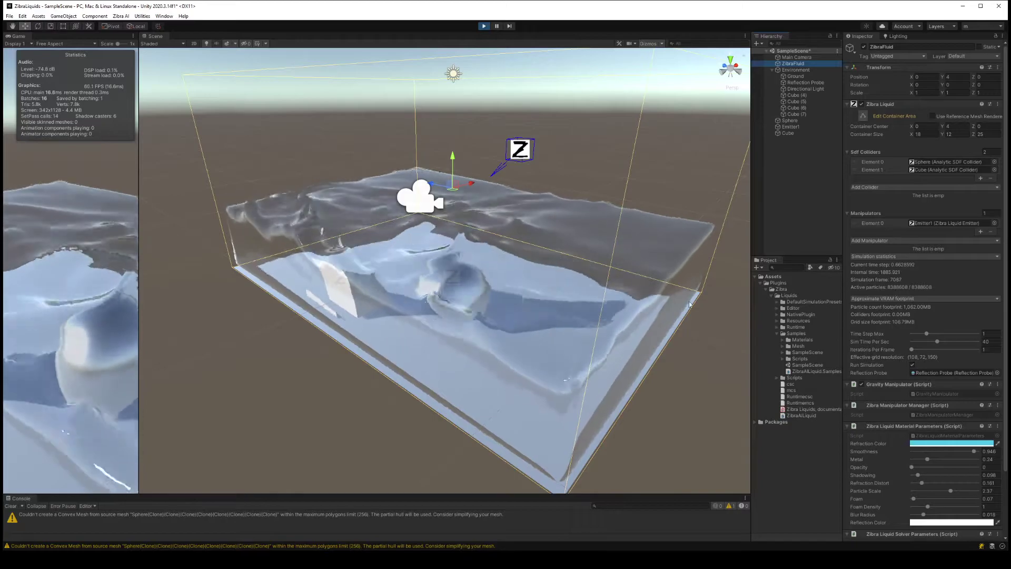
Stretch the cube into a long wall and move it to the tank's back
mouse_move(505, 245)
alt+mouse_down()
mouse_move(473, 298)
mouse_move(355, 318)
alt+mouse_up()
click(462, 307)
key(e)
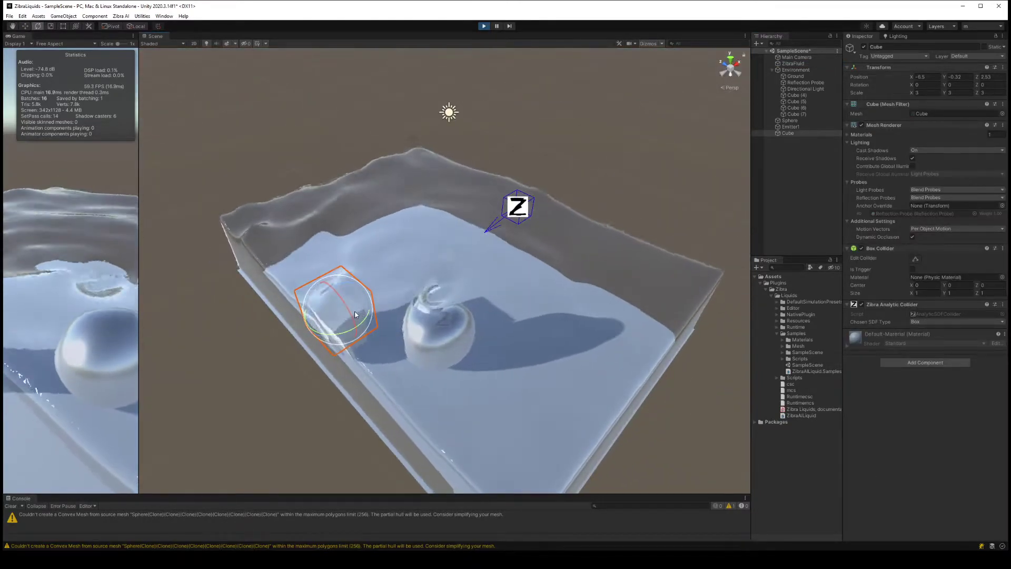
drag(427, 287, 523, 254)
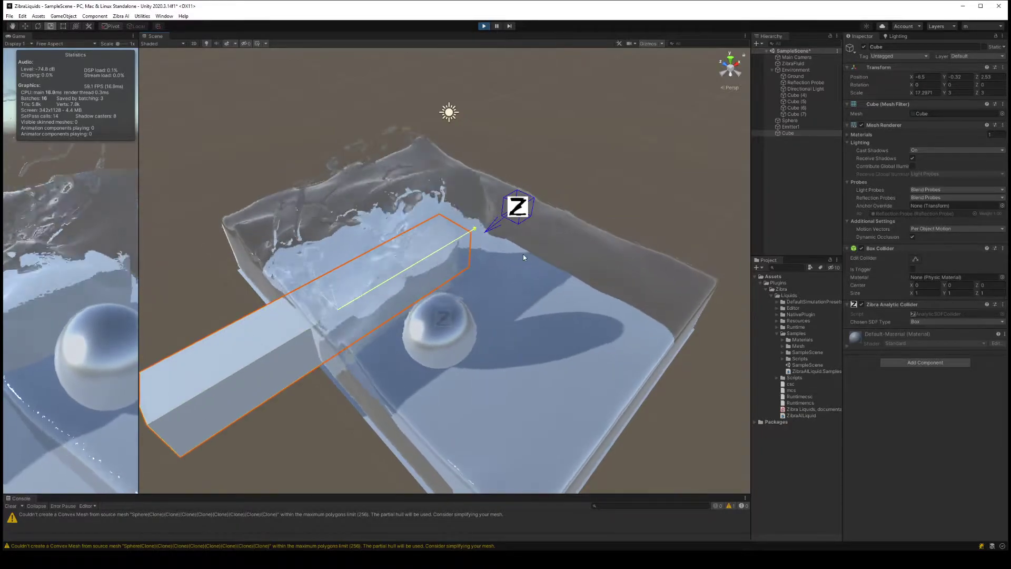
key(w)
mouse_move(330, 294)
mouse_down()
mouse_move(338, 219)
mouse_move(522, 264)
mouse_up()
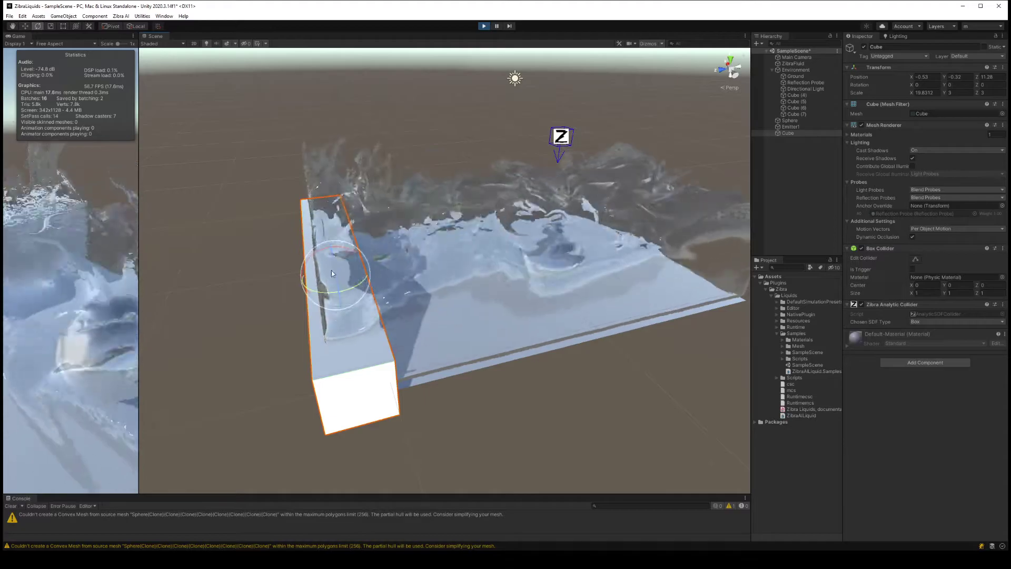
Make the cube wall much taller, raise it, and push it along Z into the liquid
alt+drag(352, 258, 295, 248)
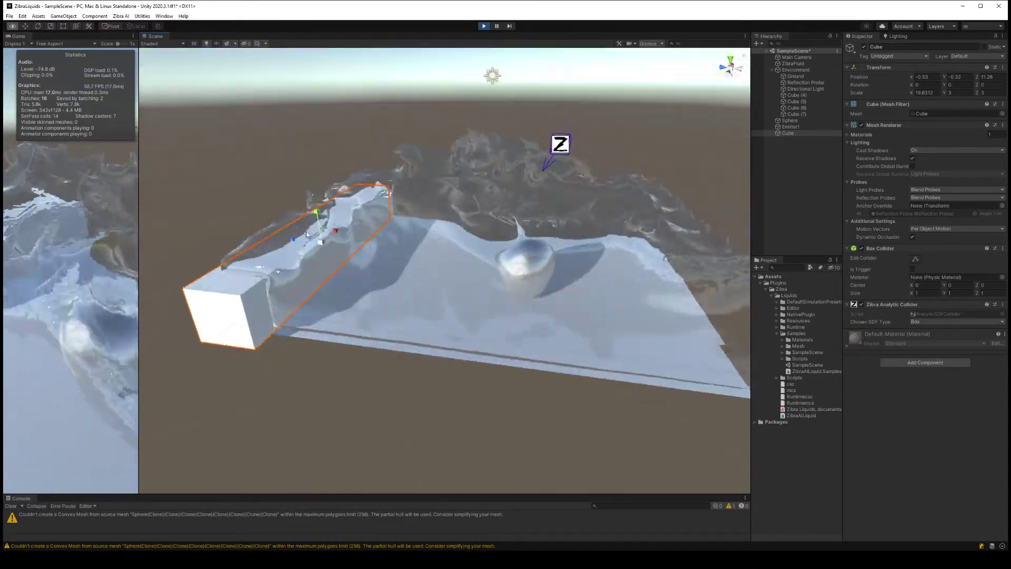
key(r)
drag(337, 182, 304, 100)
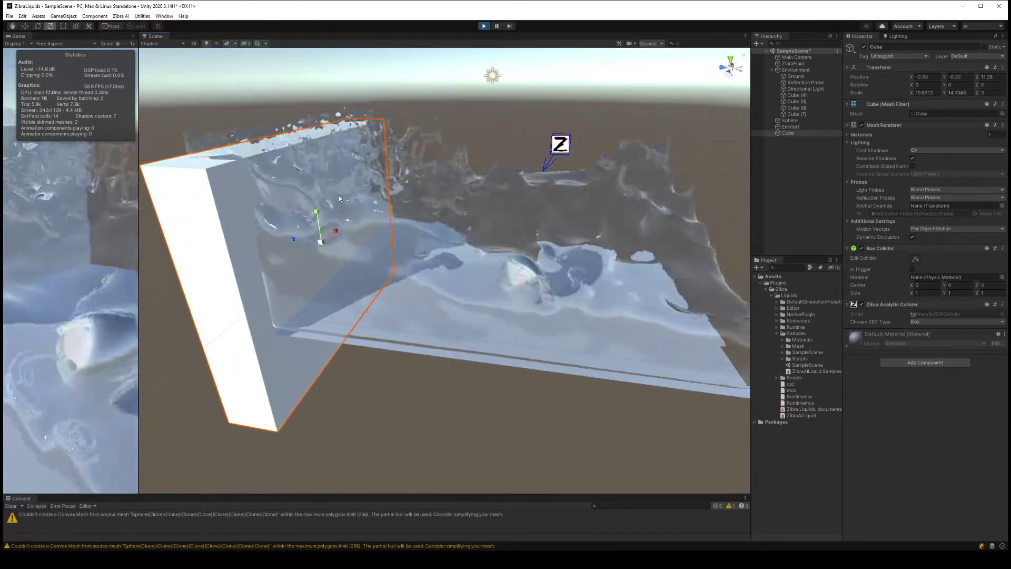
key(w)
mouse_move(316, 213)
mouse_down()
mouse_move(311, 144)
mouse_move(508, 275)
mouse_move(440, 260)
mouse_up()
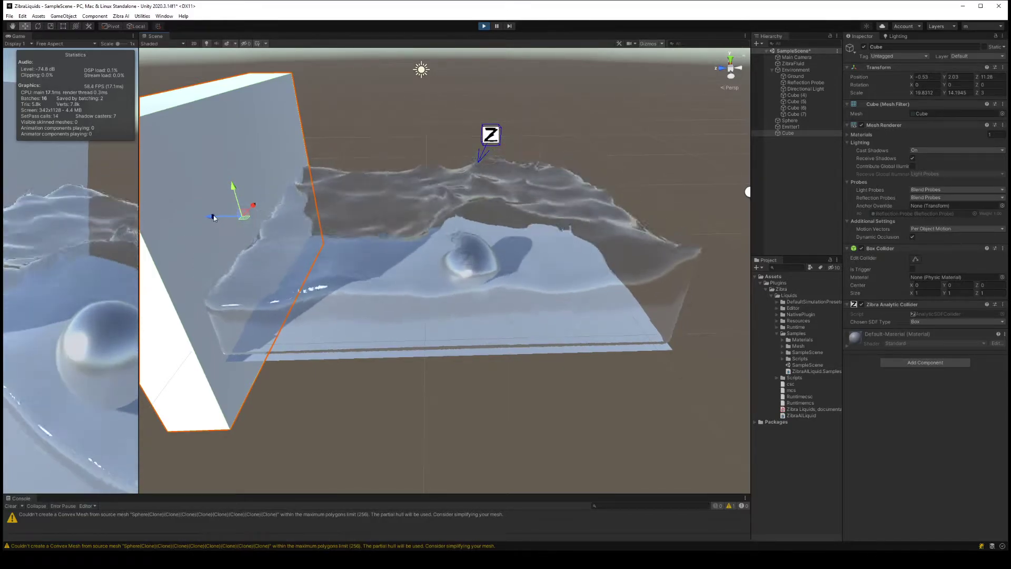
mouse_move(223, 217)
mouse_down()
mouse_move(298, 219)
mouse_move(238, 220)
mouse_move(263, 221)
mouse_up()
mouse_move(263, 221)
alt+mouse_down()
mouse_move(402, 222)
mouse_move(439, 251)
alt+mouse_up()
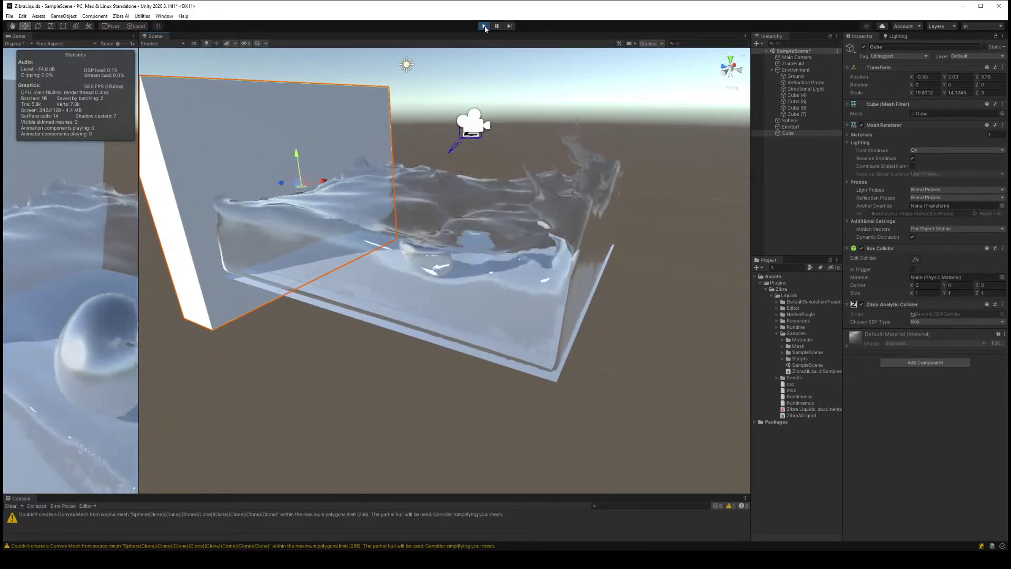
Copy the cube's transform, stop Play, paste it back, then review Emitter1's settings
click(793, 139)
click(787, 133)
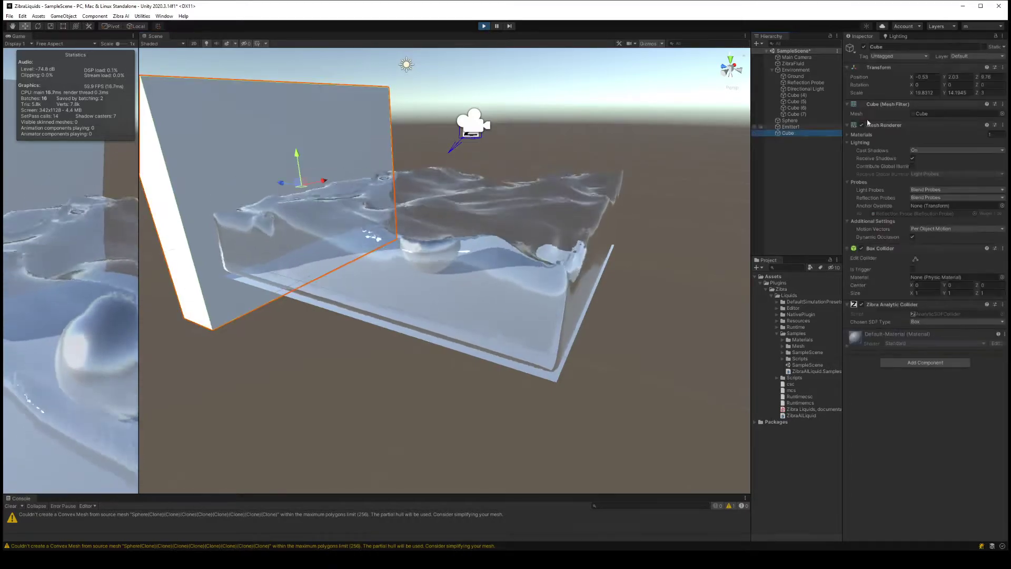
click(1002, 67)
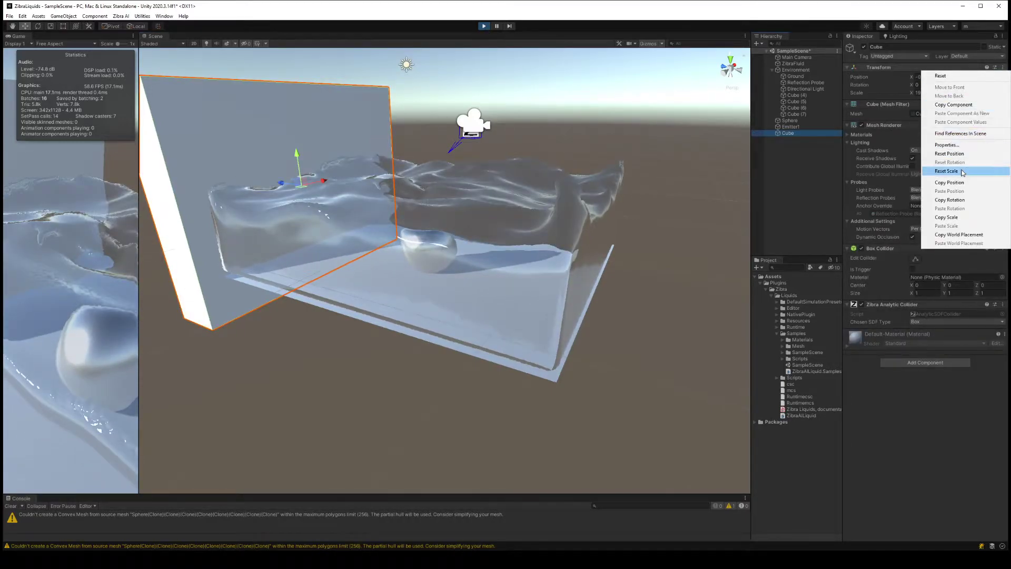
click(953, 104)
click(483, 26)
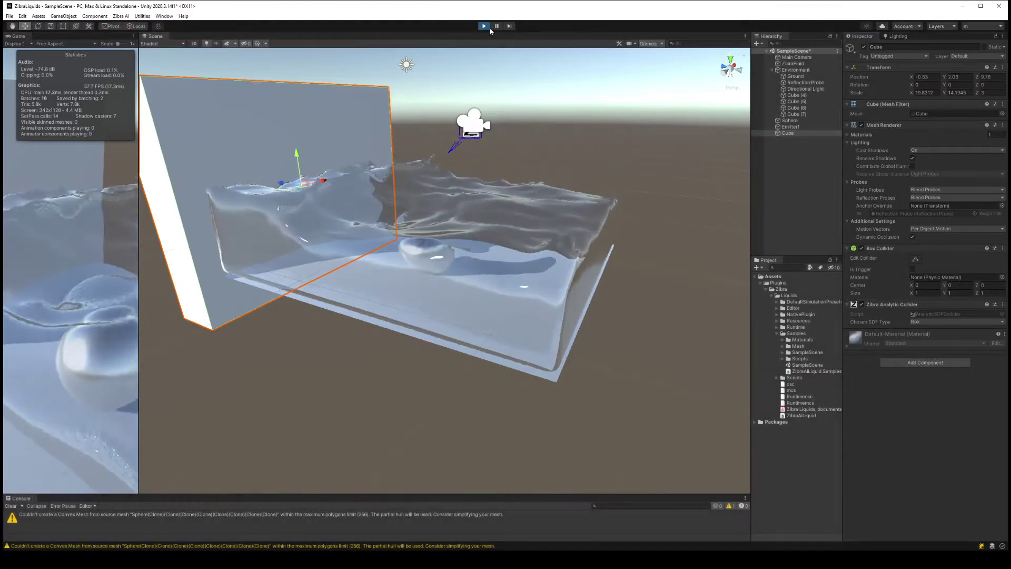
click(1006, 69)
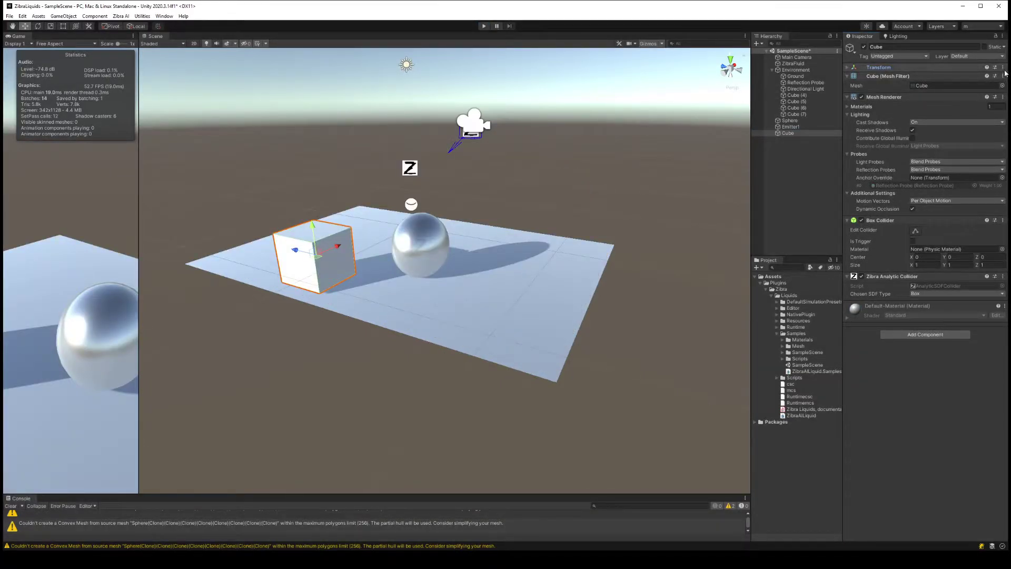
click(1005, 69)
click(1003, 68)
click(962, 122)
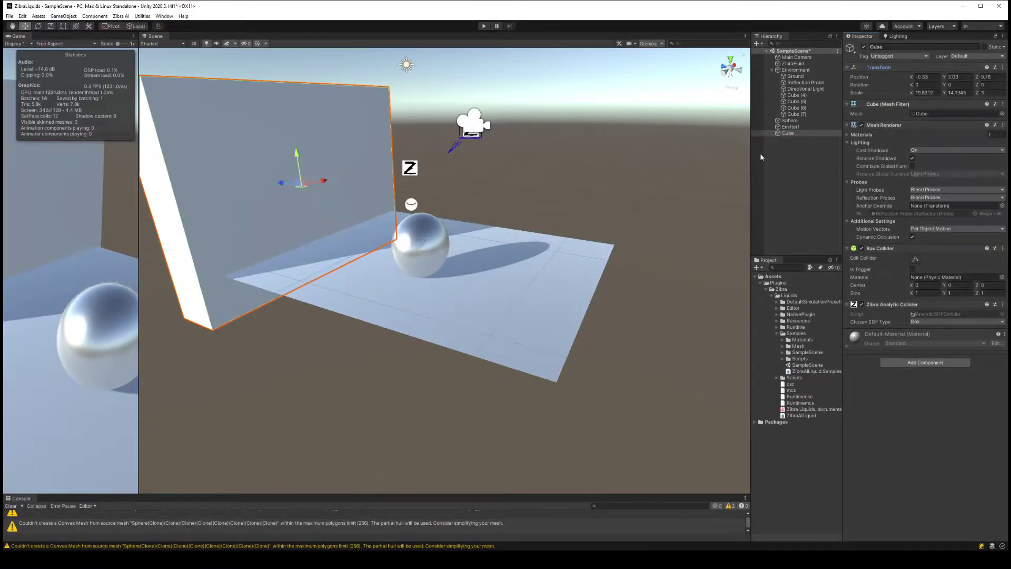
click(801, 127)
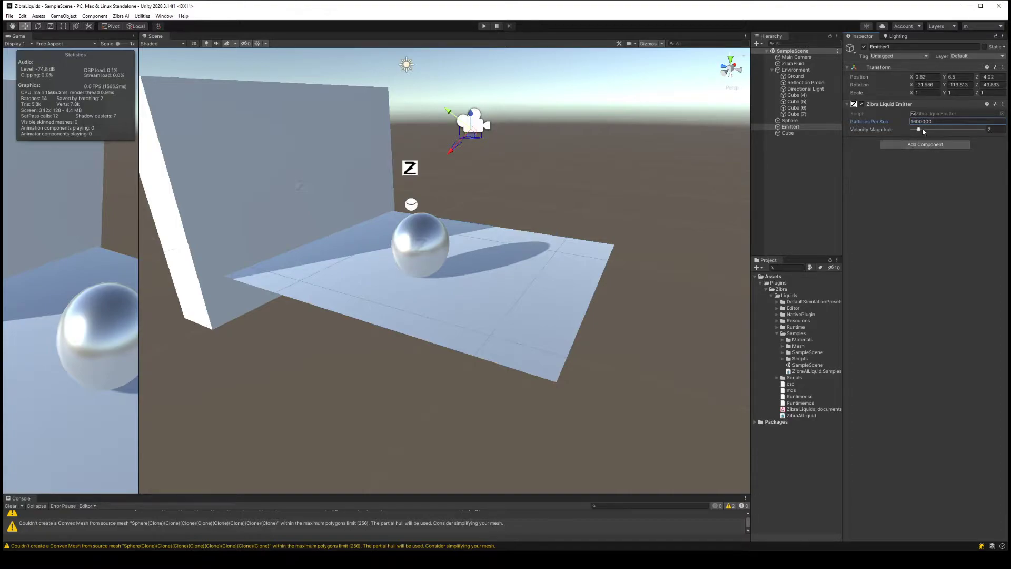
Widen the Inspector and set ZibraFluid's Grid Resolution to 1500
click(795, 63)
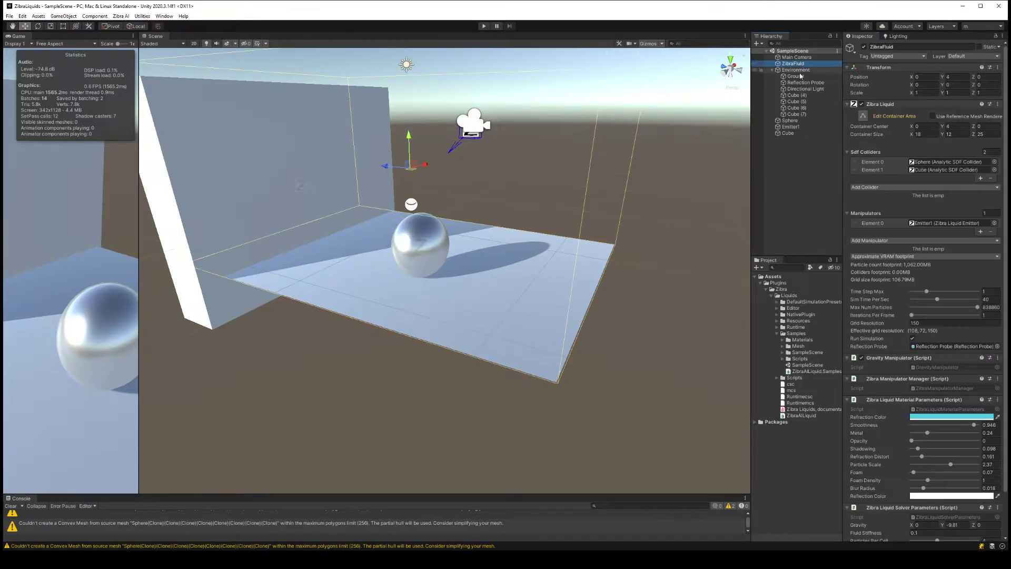
drag(840, 186, 781, 186)
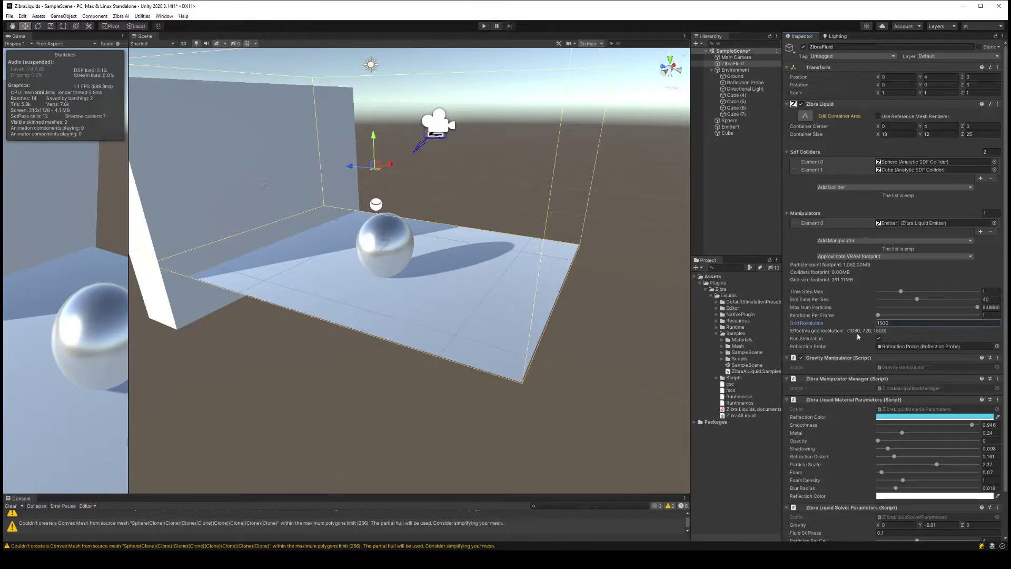
scroll(859, 351, down, 3)
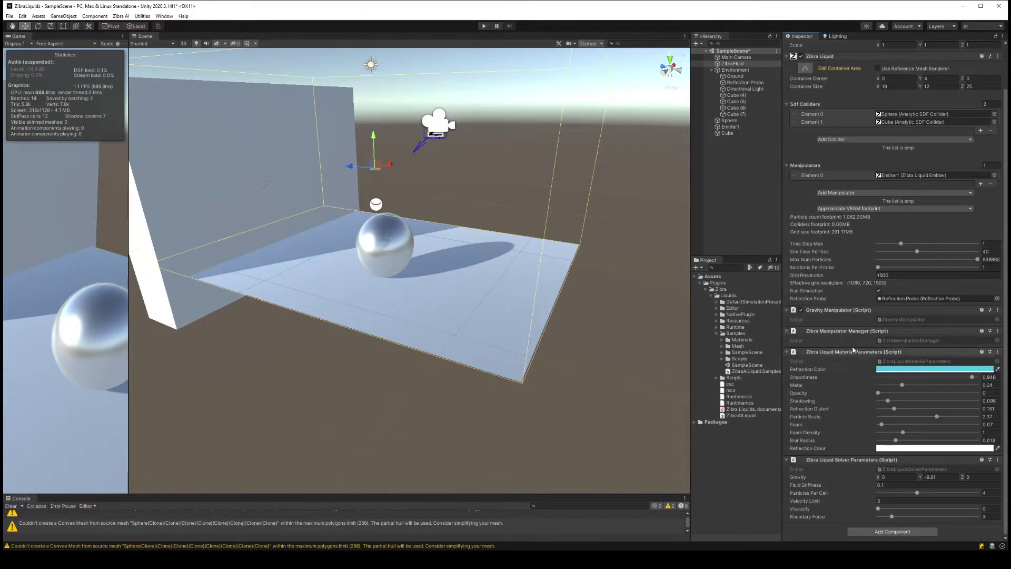
Deactivate the Sphere and remove it from Sdf Colliders, leaving only the Cube
click(394, 249)
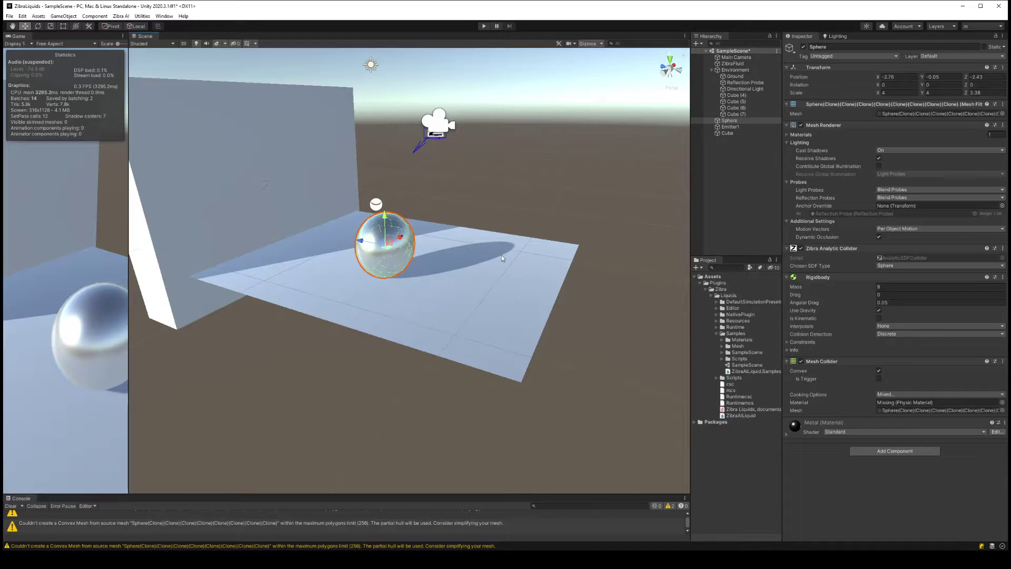
click(803, 48)
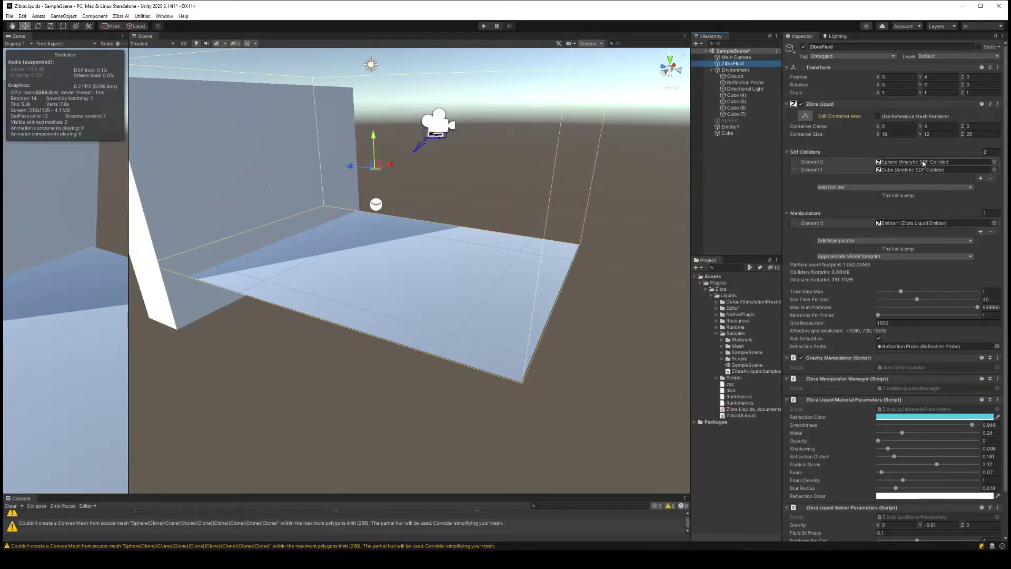
key(Delete)
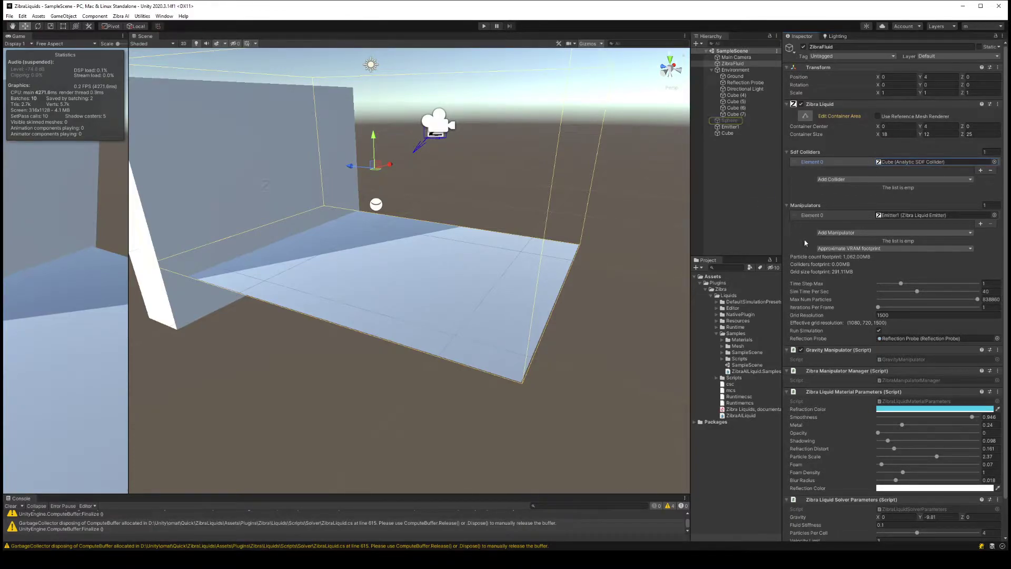
Run the simulation, stop it after Compute Buffer errors, and read the first error in the Console
scroll(808, 245, down, 2)
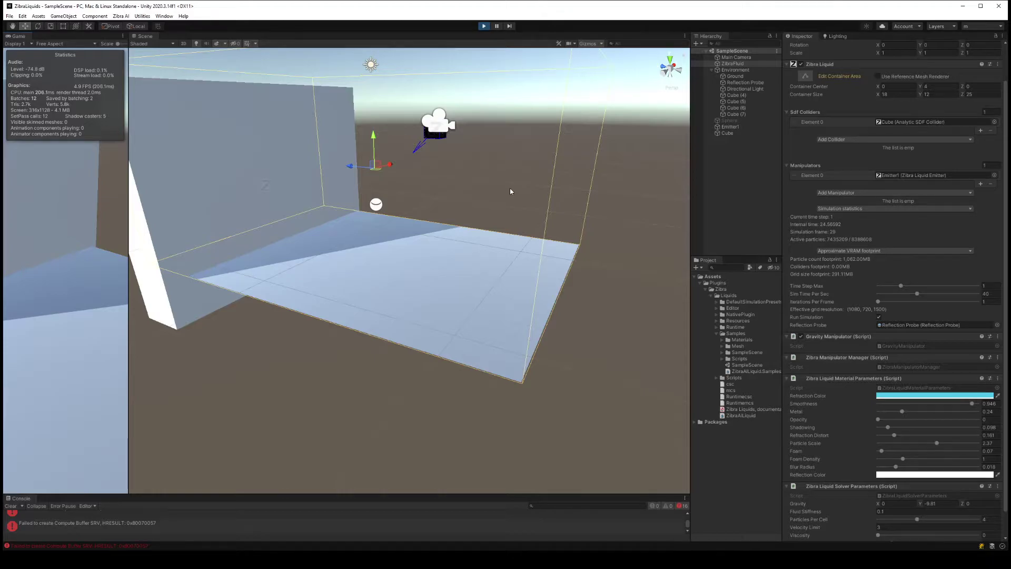
key(alt)
alt+drag(469, 205, 458, 207)
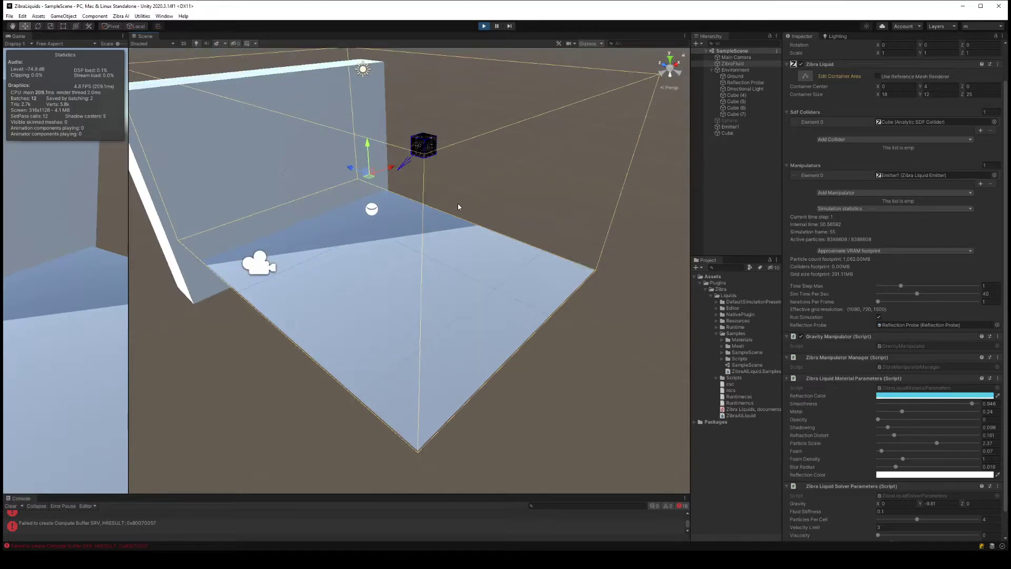
key(ctrl+p)
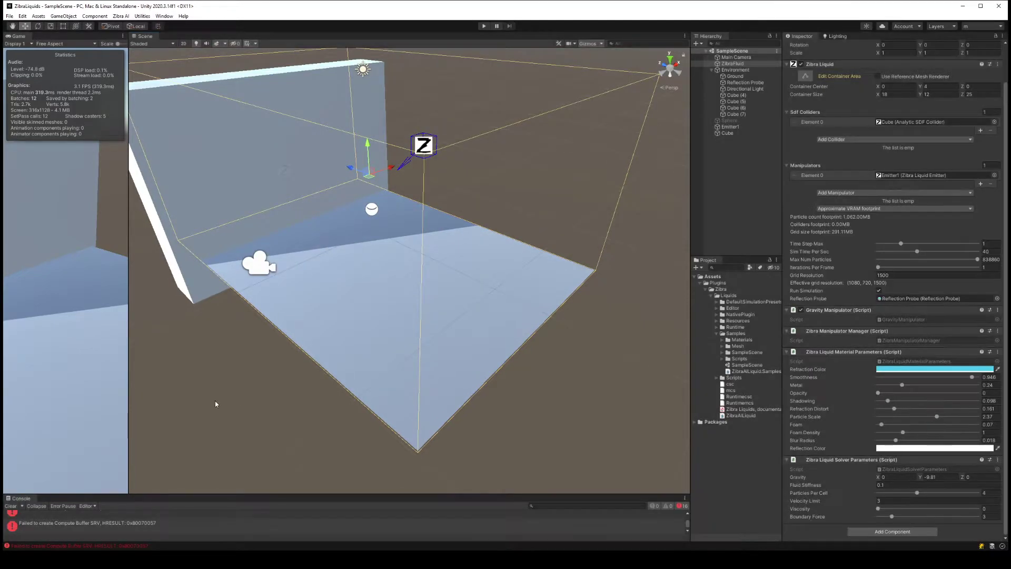
drag(148, 494, 142, 444)
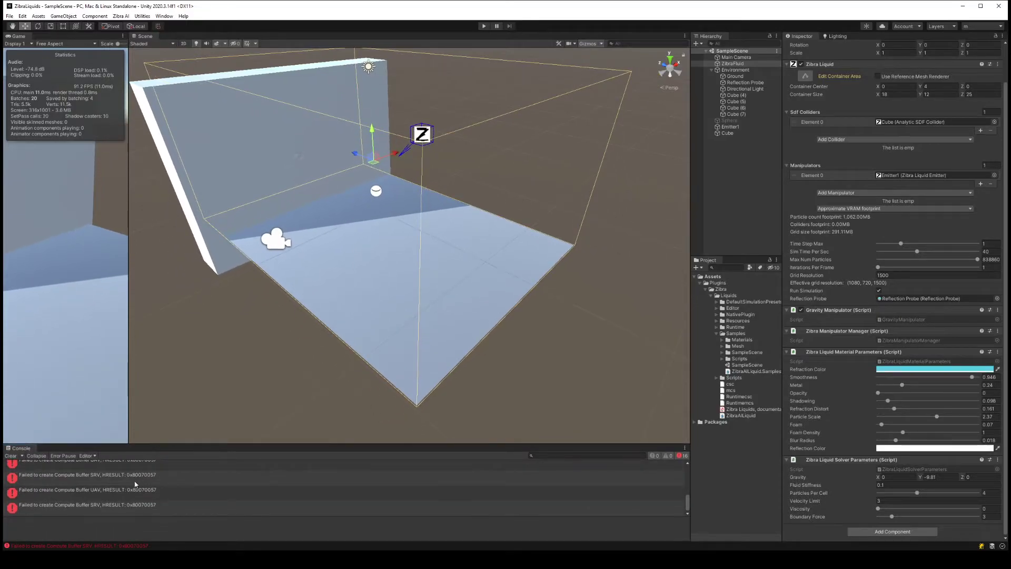
drag(685, 491, 684, 477)
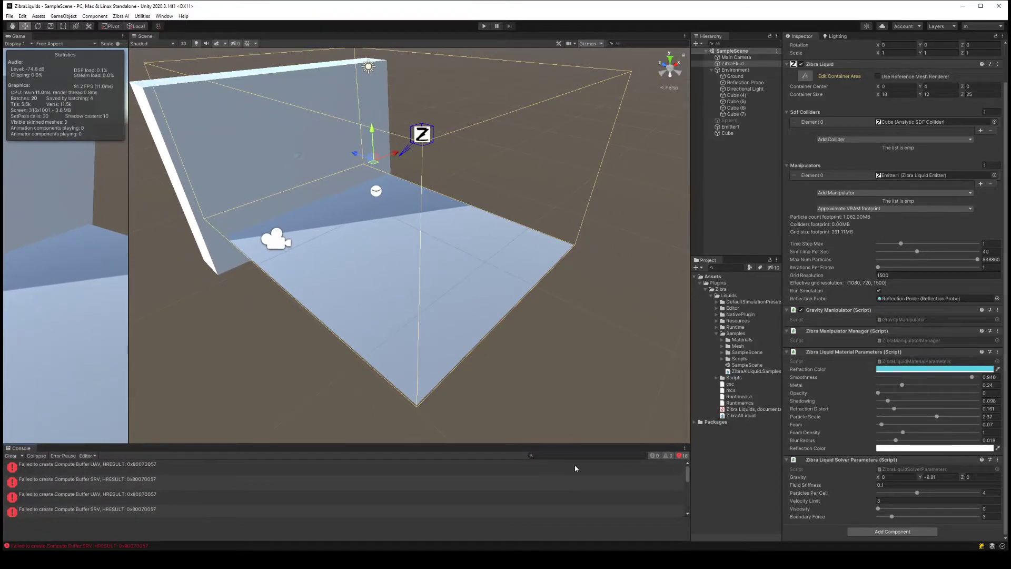
click(161, 469)
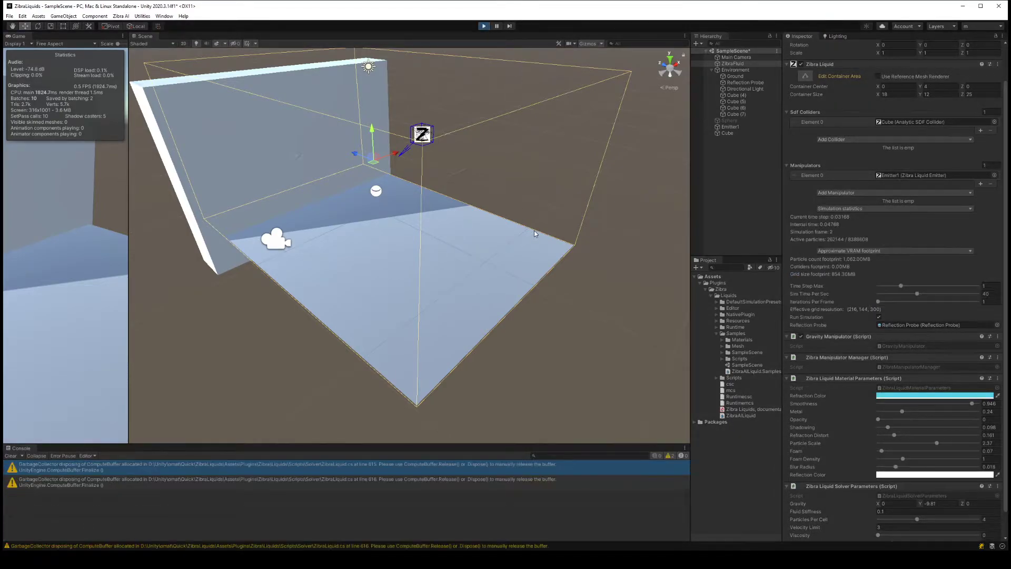
Raise the liquid's Smoothness to 1 and try Metal at 0, undoing it back to 0.24
alt+drag(534, 229, 580, 210)
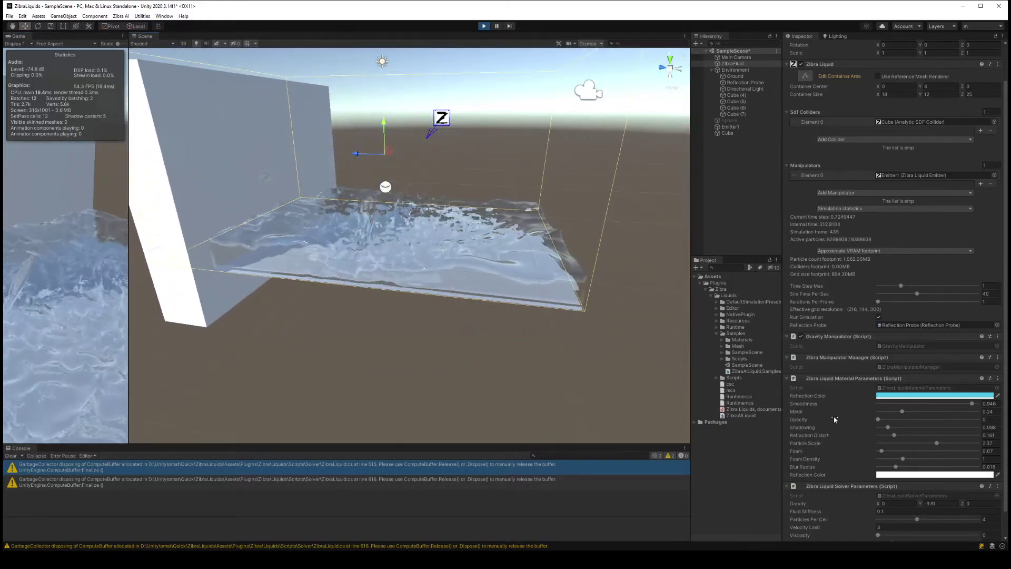
drag(972, 403, 838, 404)
drag(906, 405, 978, 403)
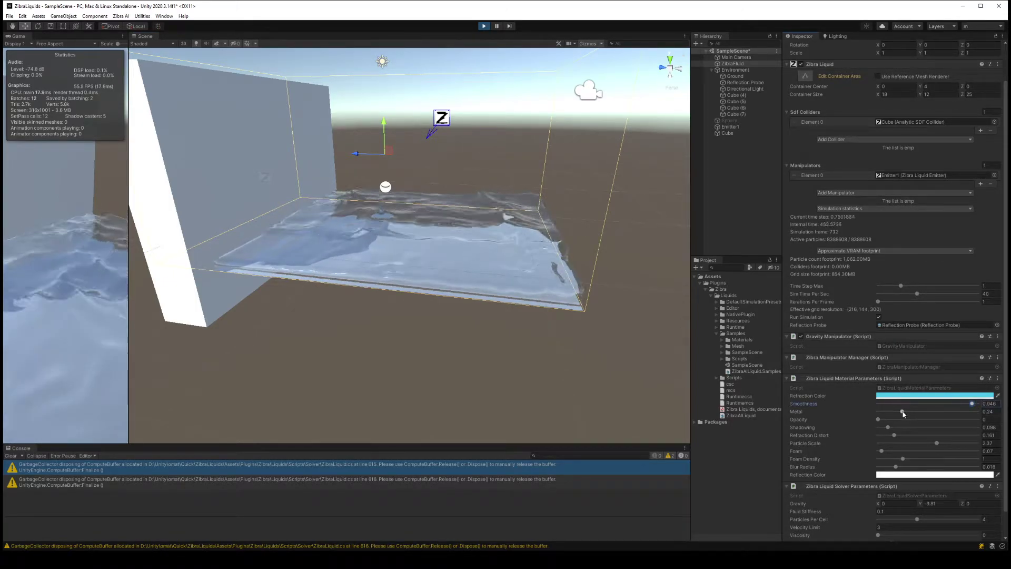
mouse_move(903, 410)
mouse_down()
mouse_move(864, 420)
mouse_move(978, 411)
mouse_up()
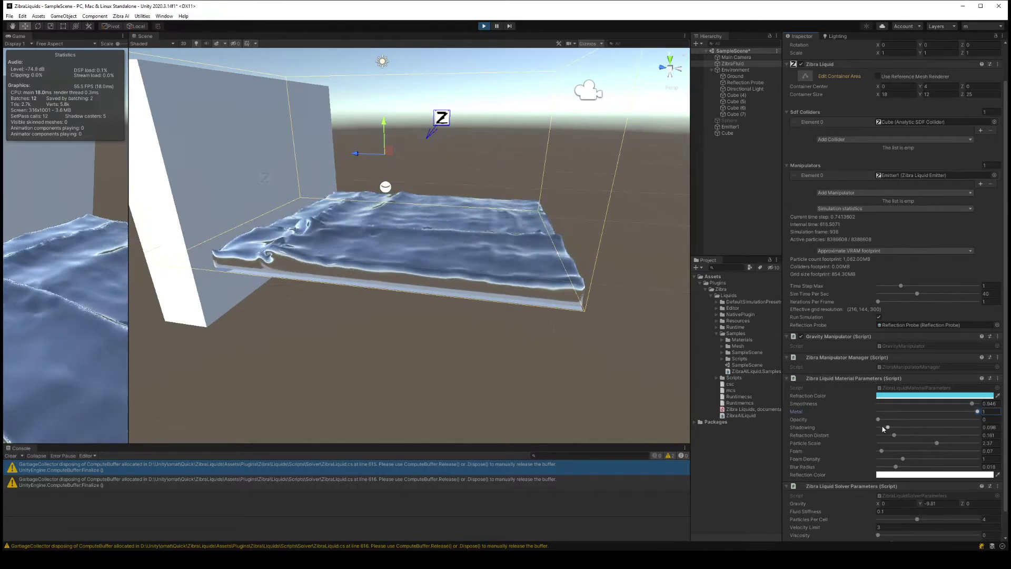
key(ctrl+z)
key(ctrl+z)
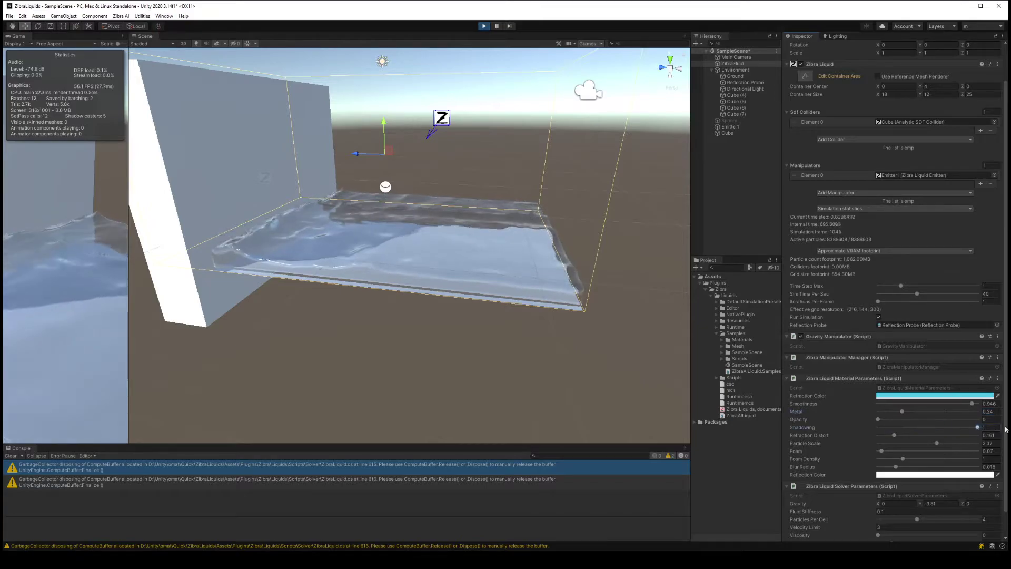
Shrink Particle Scale to 0 so the liquid renders as sparse particles
click(893, 435)
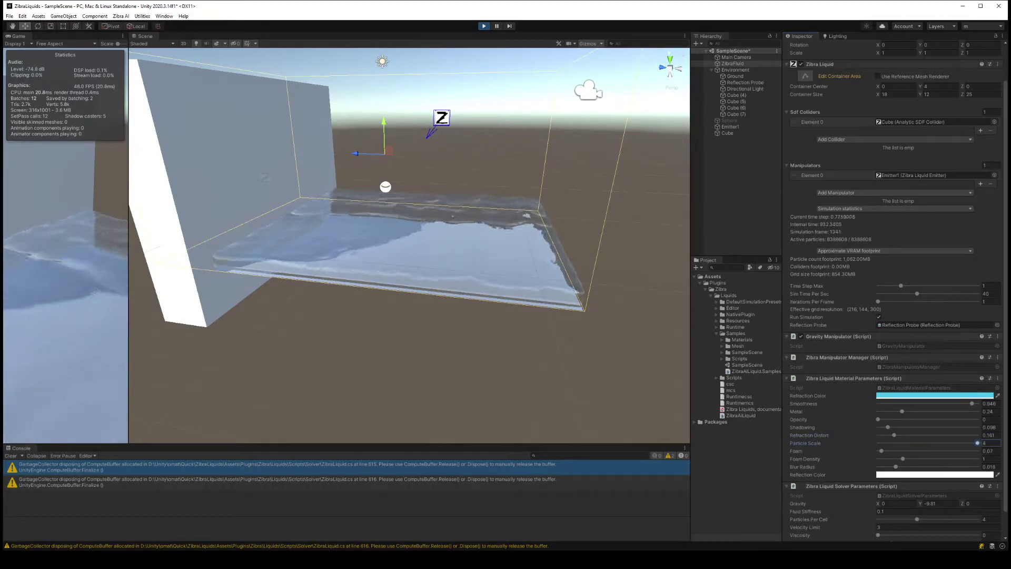
drag(977, 443, 790, 450)
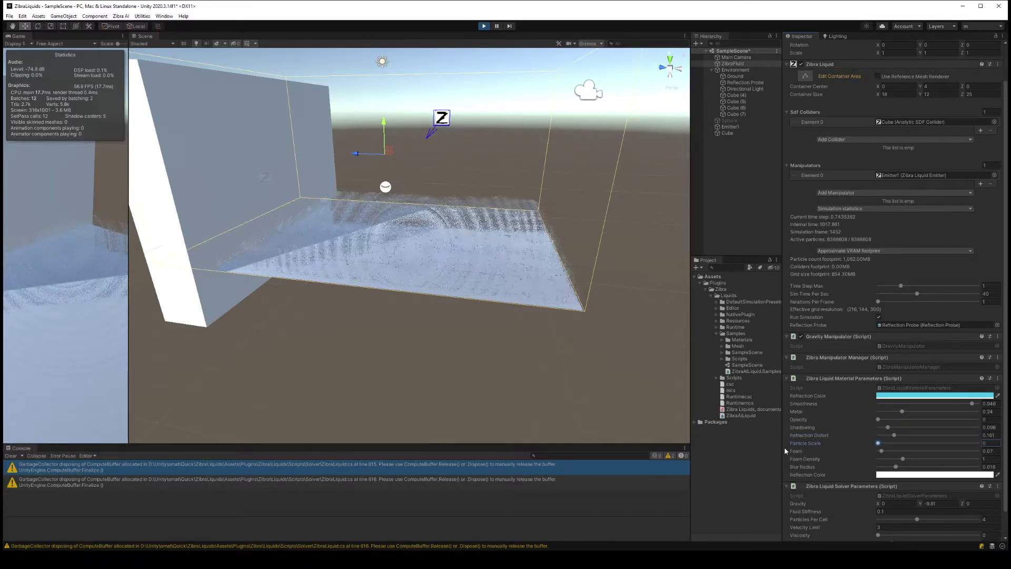
mouse_move(553, 274)
alt+mouse_down()
mouse_move(393, 250)
mouse_move(461, 251)
alt+mouse_up()
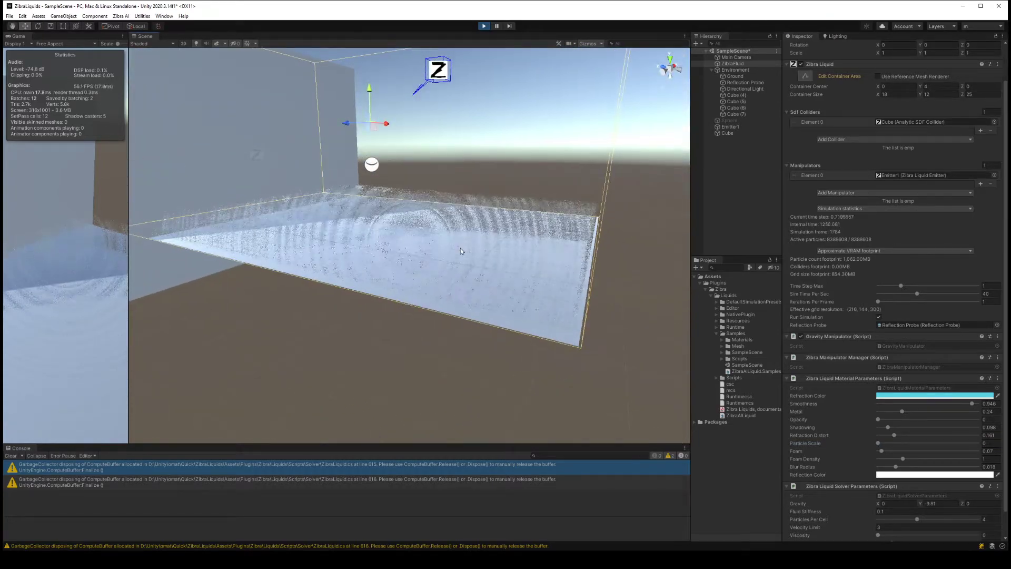
Set Particle Scale back to 2.37, Foam Density to 1.48, and increase Blur Radius
click(937, 443)
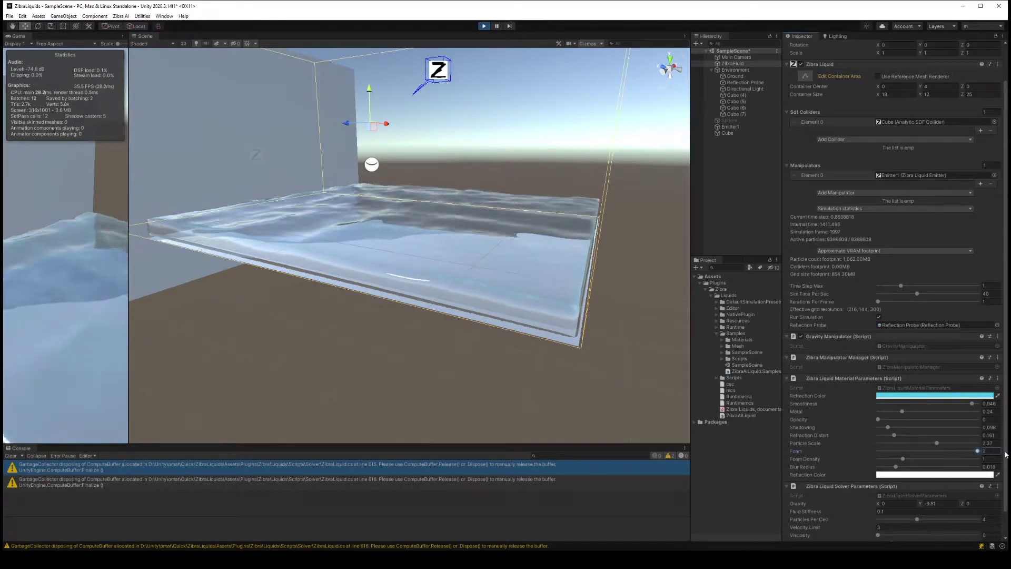
click(902, 459)
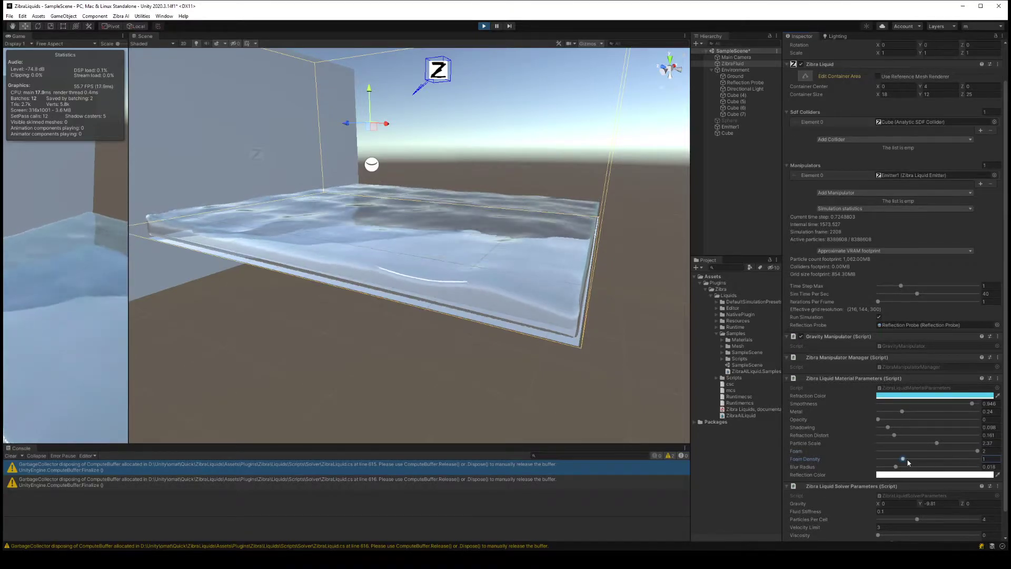
drag(902, 458, 915, 459)
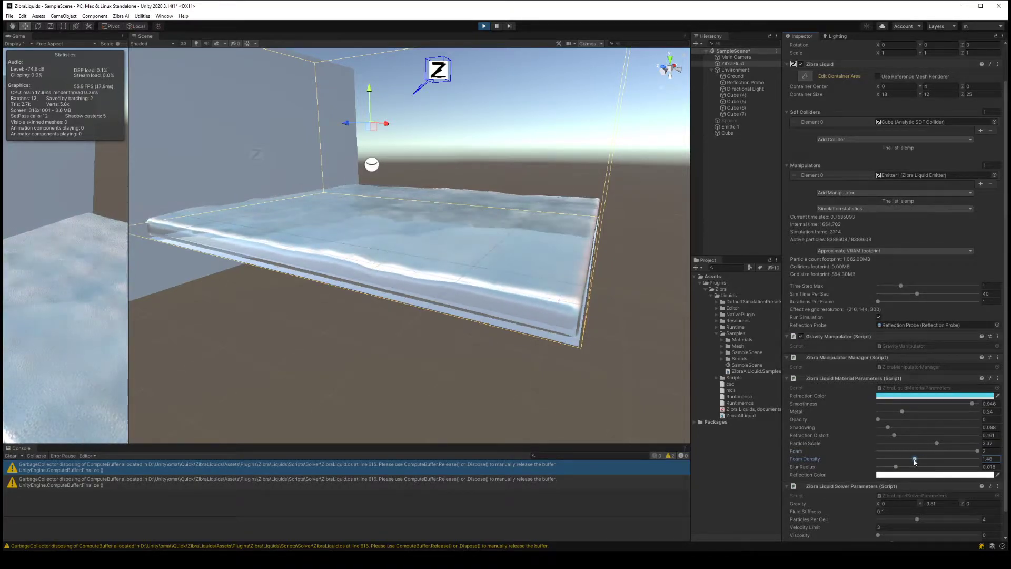
drag(977, 451, 955, 452)
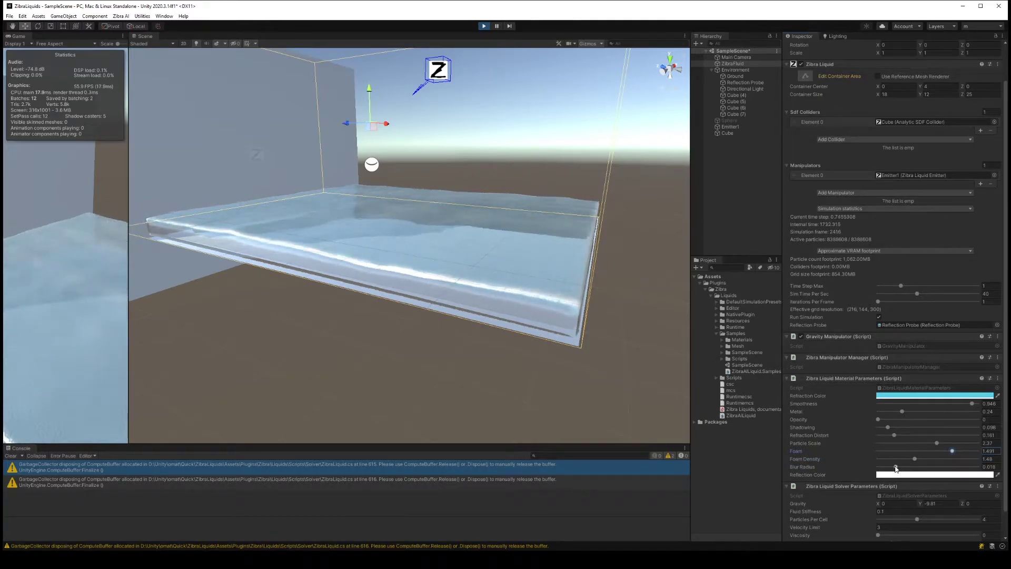
drag(895, 467, 1007, 468)
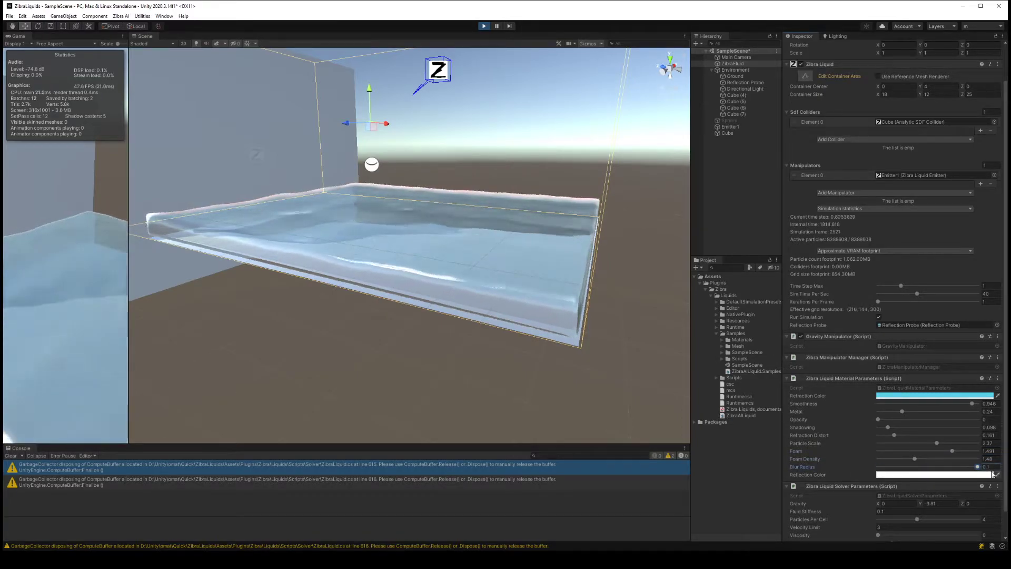
Try a red Reflection Color, then set it back to white
click(900, 474)
click(964, 542)
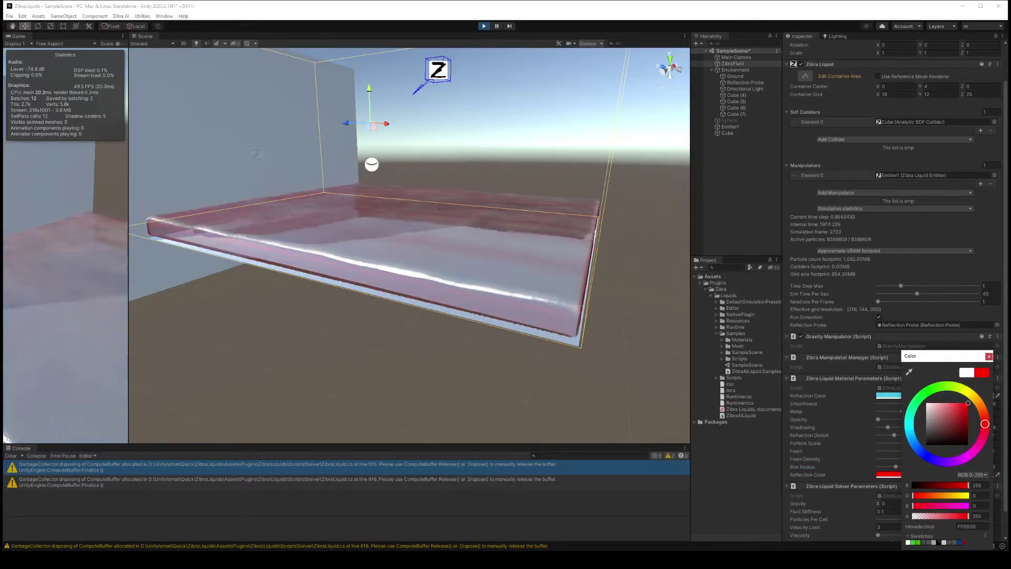
click(943, 542)
Select the wall cube and push it along Z into the liquid
right_drag(567, 293, 206, 170)
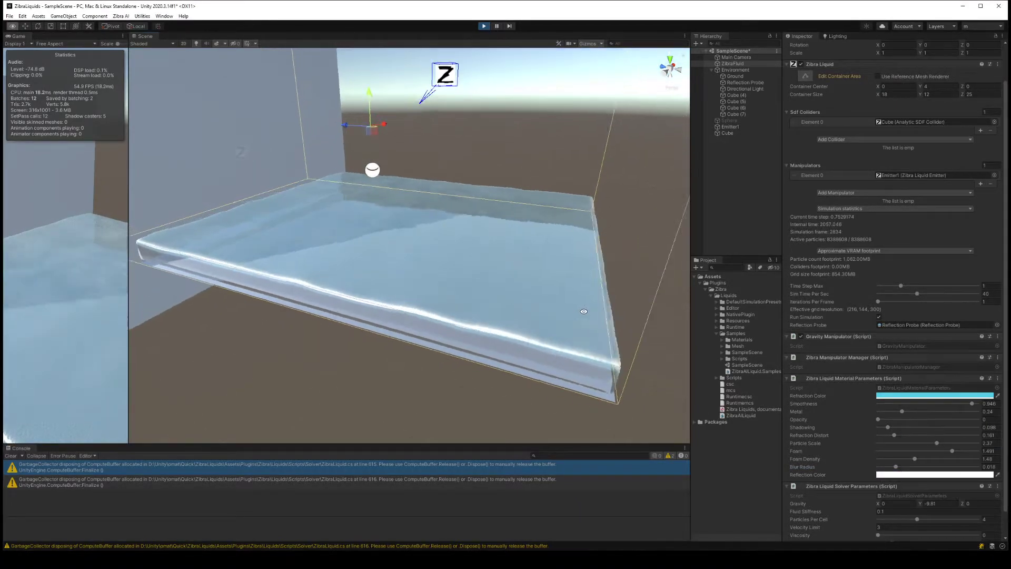
click(206, 170)
mouse_move(224, 153)
mouse_down()
mouse_move(288, 170)
mouse_move(244, 162)
mouse_move(368, 227)
mouse_move(264, 172)
mouse_up()
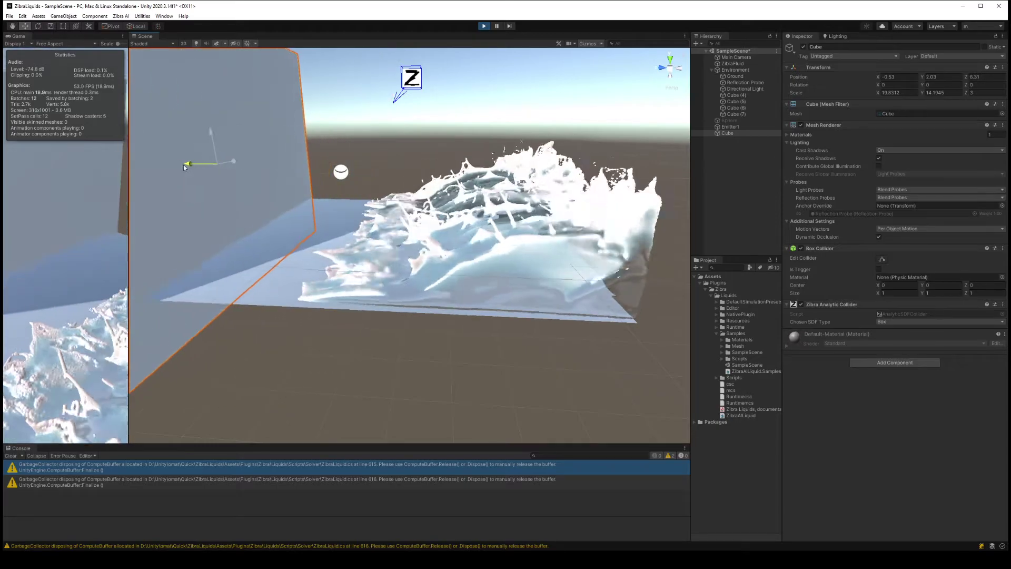
Push the wall cube further along Z and spin it to a Y rotation of 758.5
mouse_move(263, 174)
mouse_down()
mouse_move(4, 175)
mouse_move(878, 168)
mouse_move(650, 158)
mouse_up()
key(e)
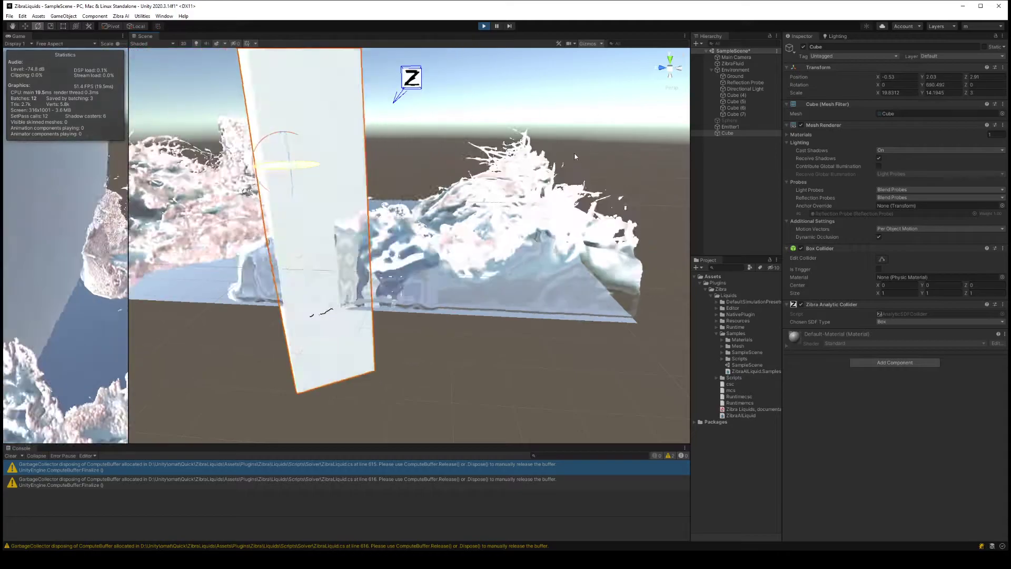
drag(651, 158, 644, 278)
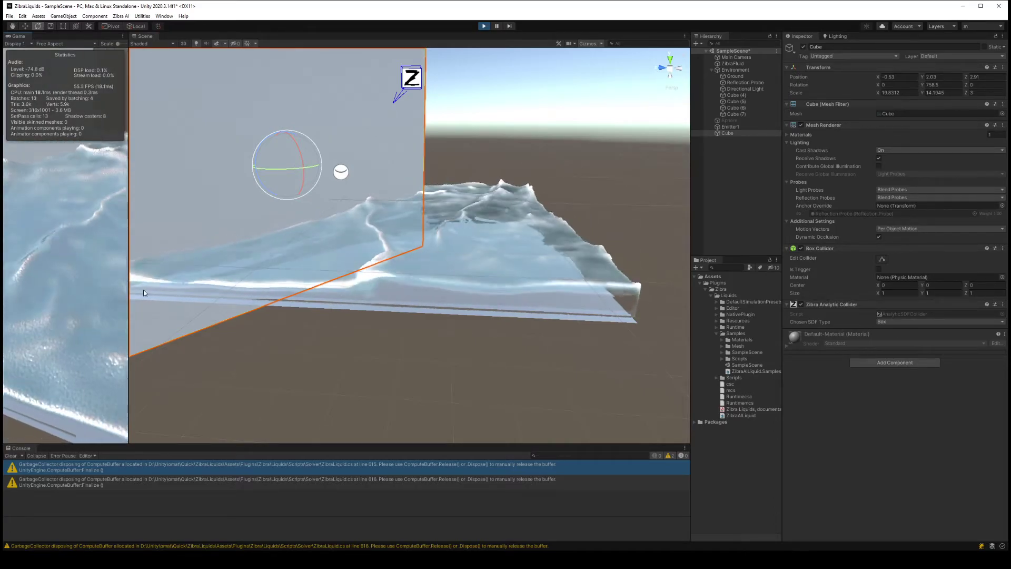
Stop Play, set ZibraFluid's Grid Resolution to 1200, and open ZibraLiquid.cs in Visual Studio
click(483, 26)
click(739, 63)
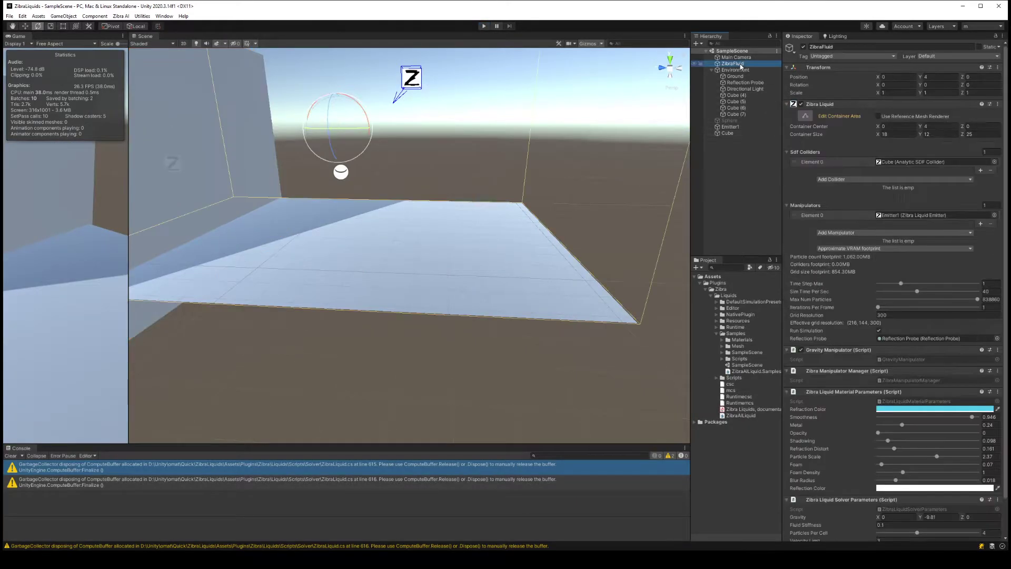
click(914, 317)
text(1200)
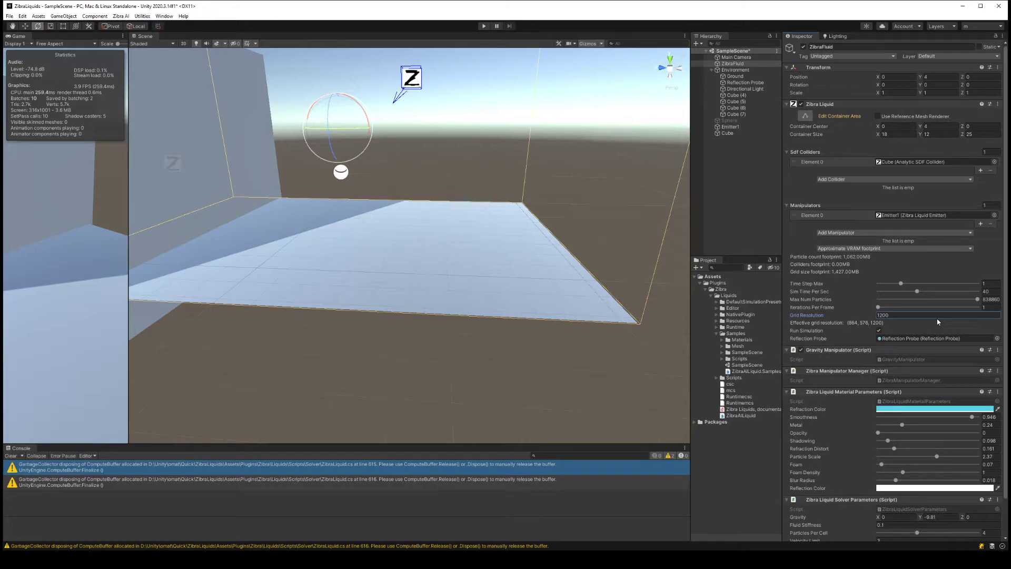
click(978, 301)
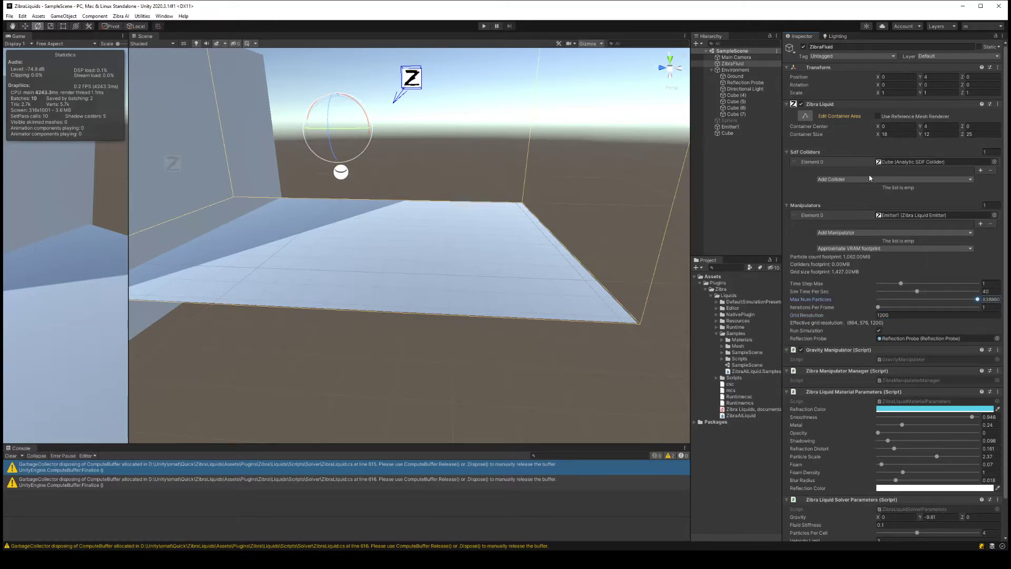
right_click(819, 107)
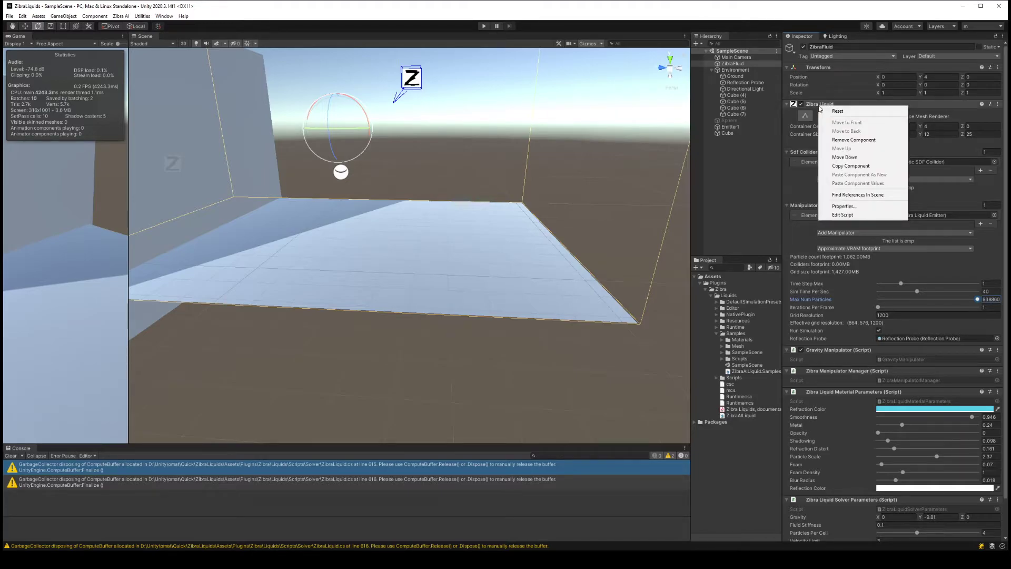
click(852, 215)
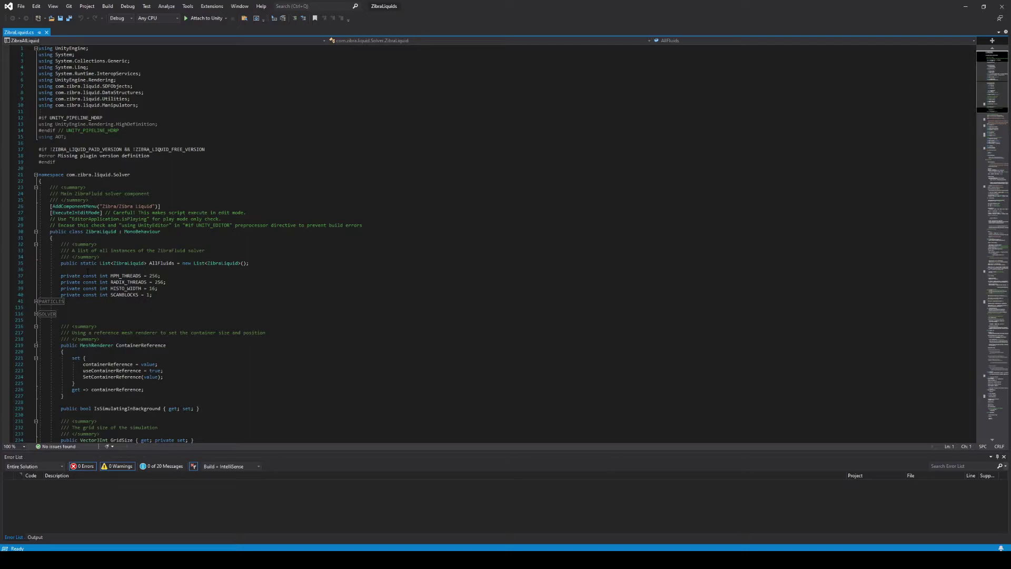
Change the MaxNumParticles Range limit in ZibraLiquid.cs to 83886080 and save the script
double_click(51, 300)
scroll(331, 287, down, 5)
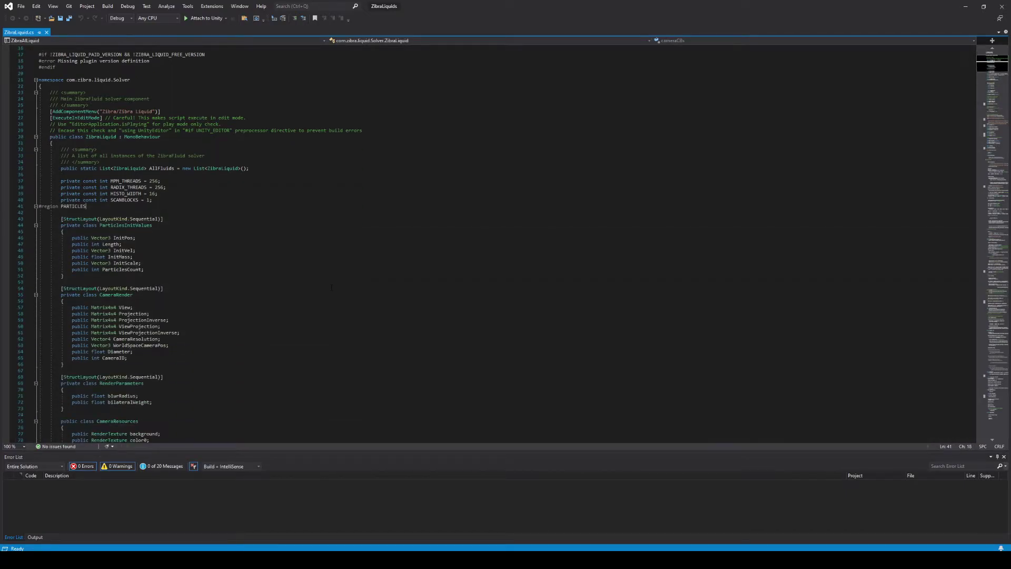
key(Page_Down)
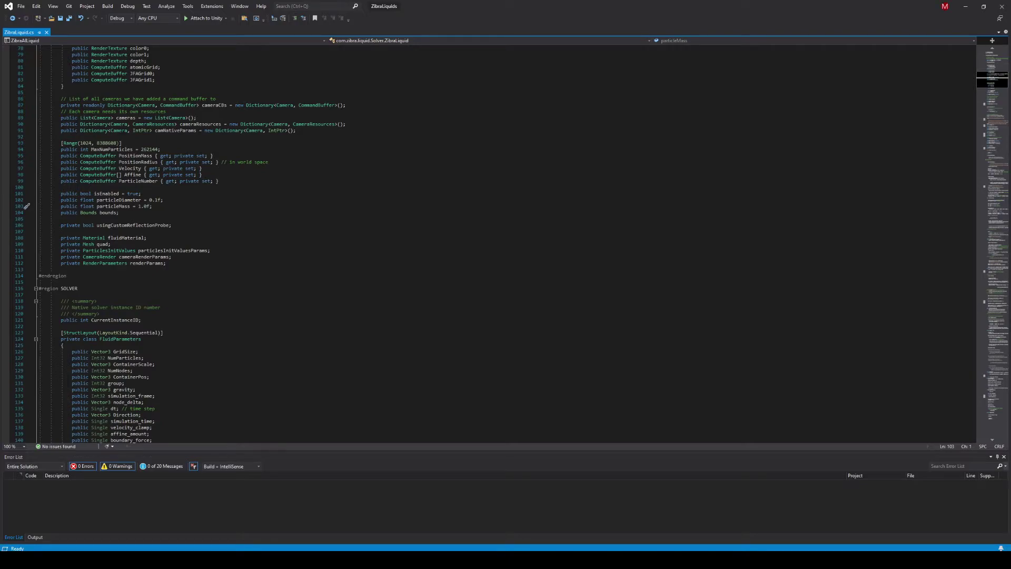
key(Return)
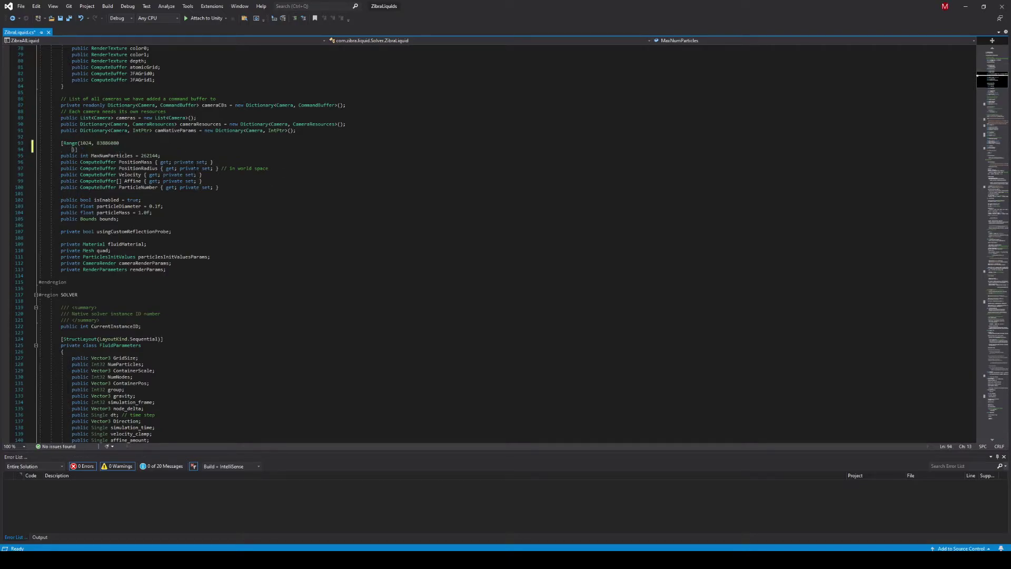
key(ctrl+z)
key(ctrl+s)
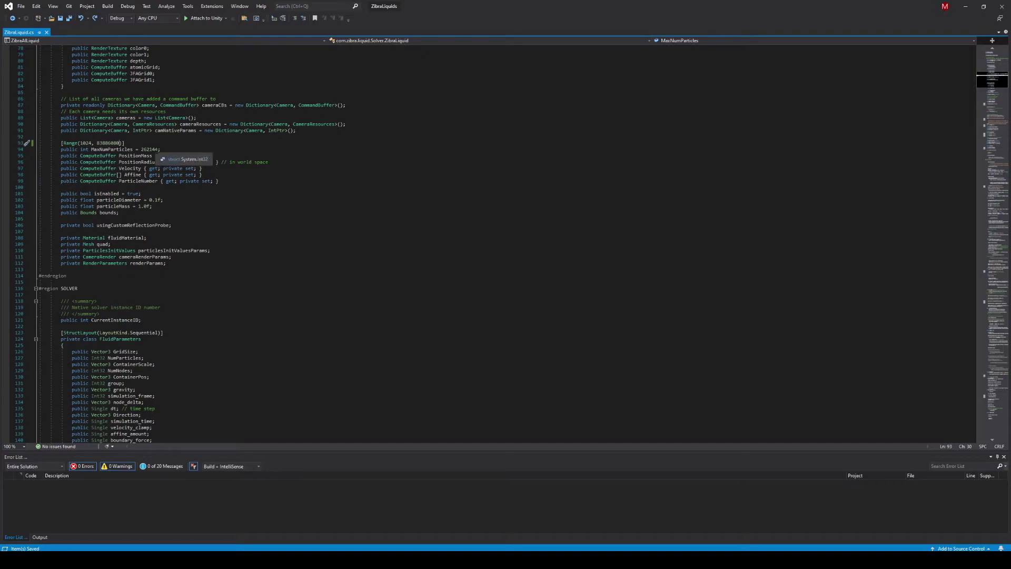
click(159, 149)
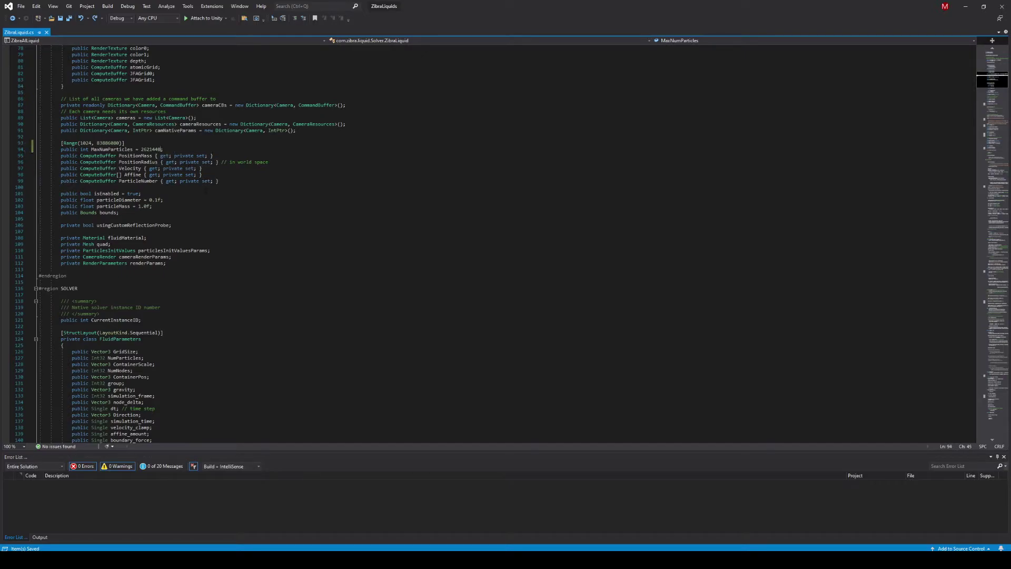
scroll(26, 150, down, 2)
scroll(26, 149, down, 7)
scroll(26, 150, down, 2)
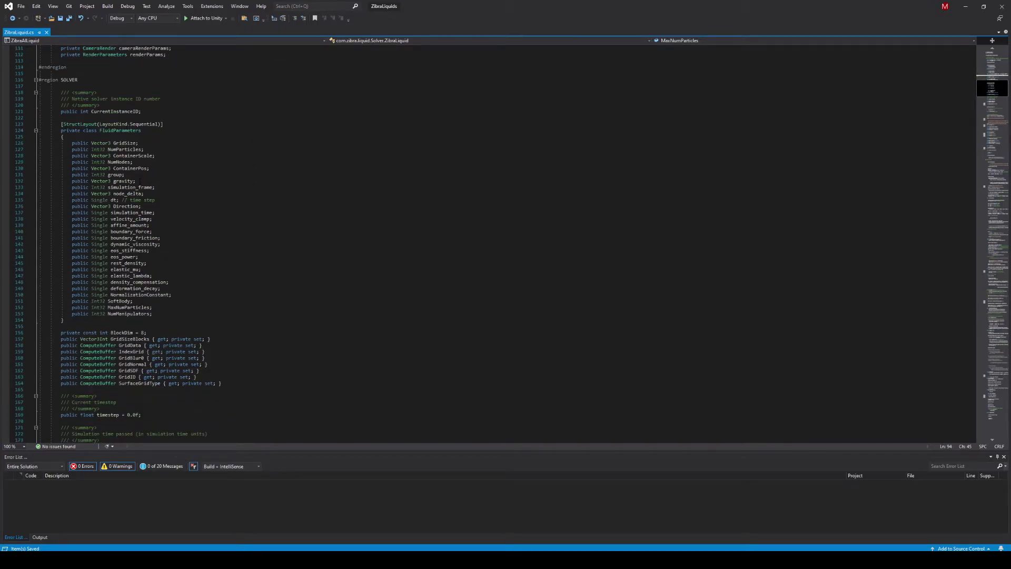
mouse_move(991, 94)
mouse_down()
mouse_move(1009, 405)
mouse_move(1009, 289)
mouse_up()
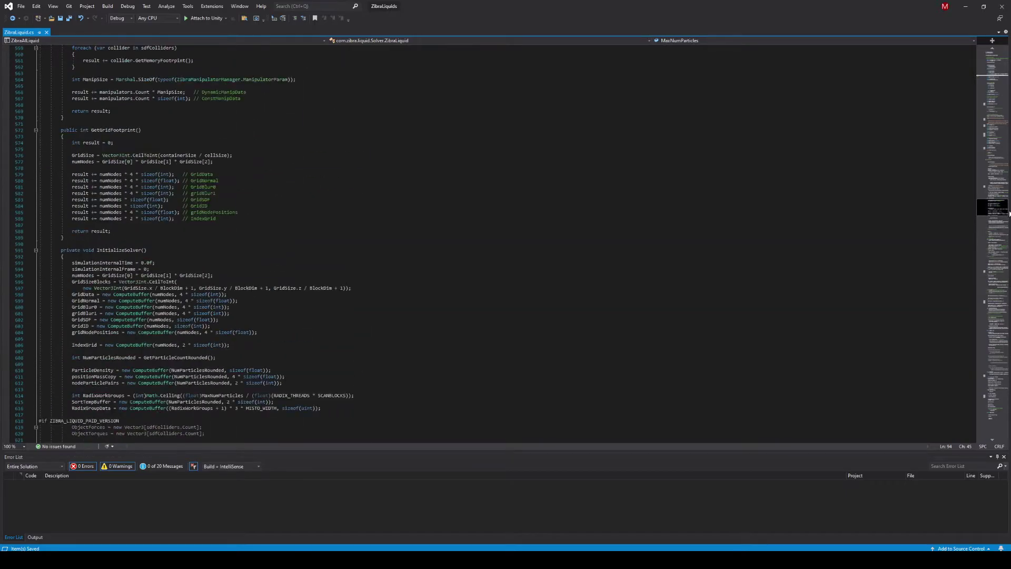
drag(1009, 289, 1009, 194)
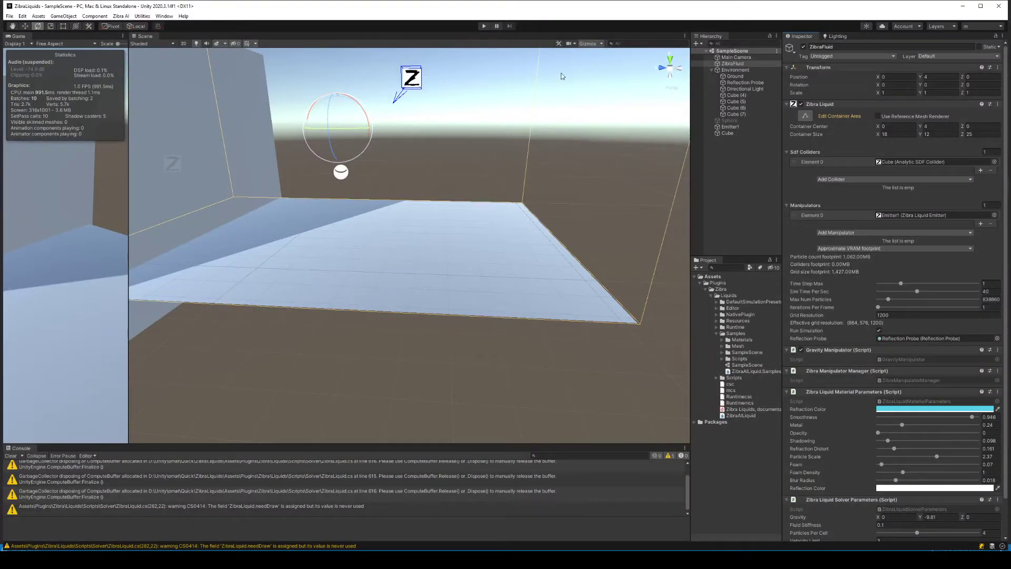
Max out Max Num Particles at 83886080, start the simulation, and set Metal to 0.637
drag(889, 300, 977, 299)
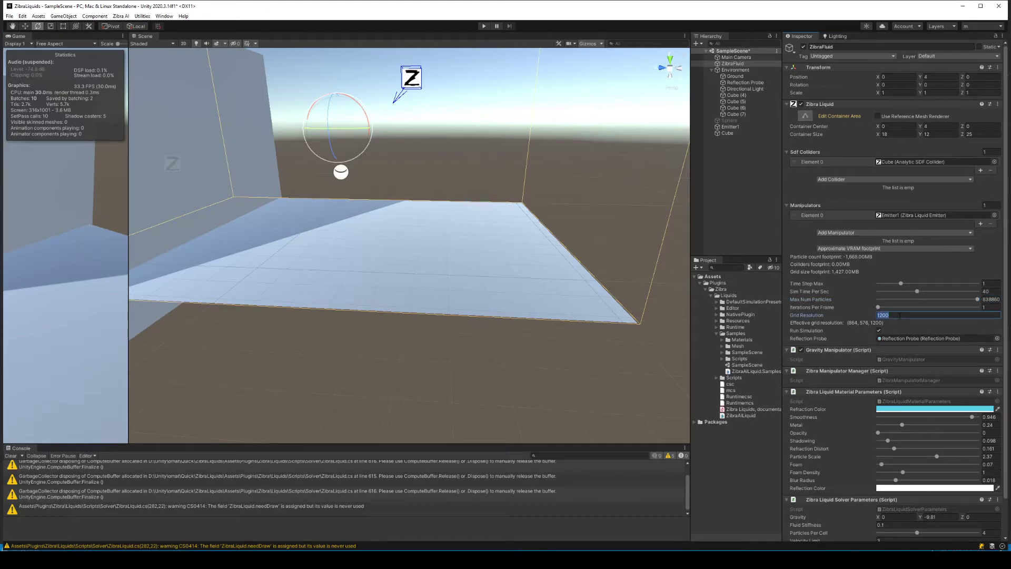
text(100)
click(483, 26)
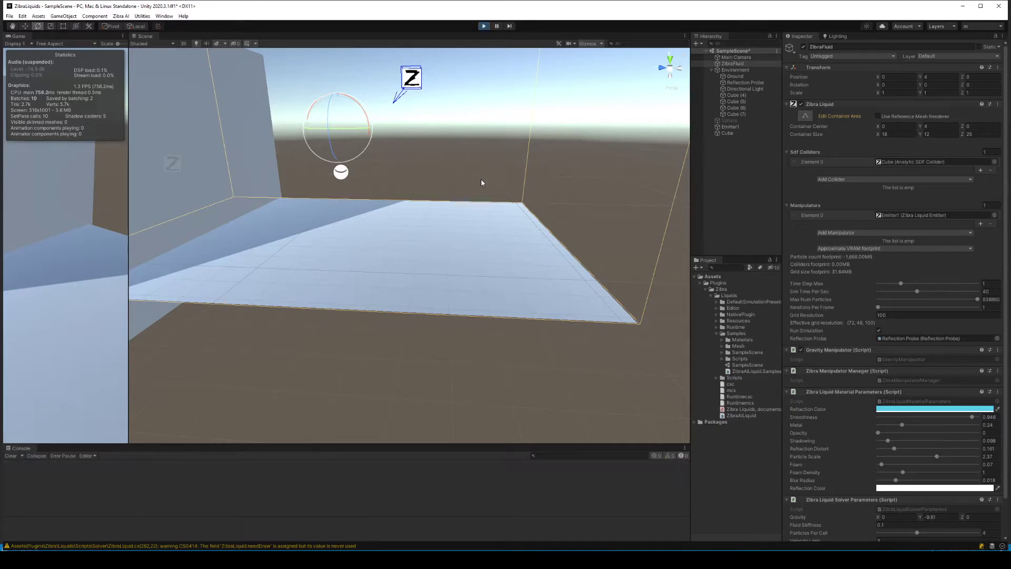
middle_drag(458, 138, 457, 148)
mouse_move(457, 148)
alt+mouse_down()
mouse_move(389, 219)
mouse_move(352, 241)
mouse_move(350, 263)
alt+mouse_up()
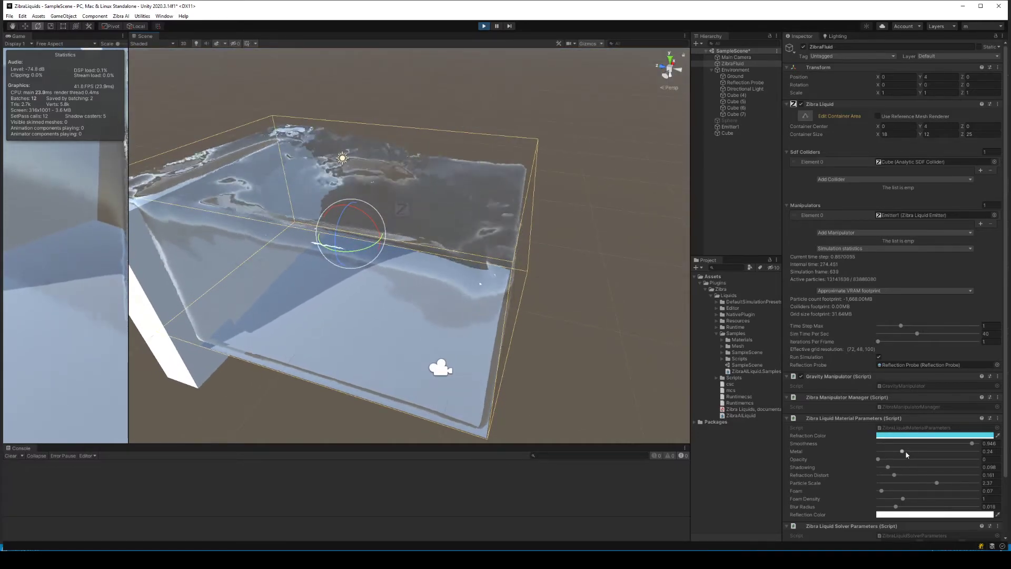
drag(902, 452, 941, 452)
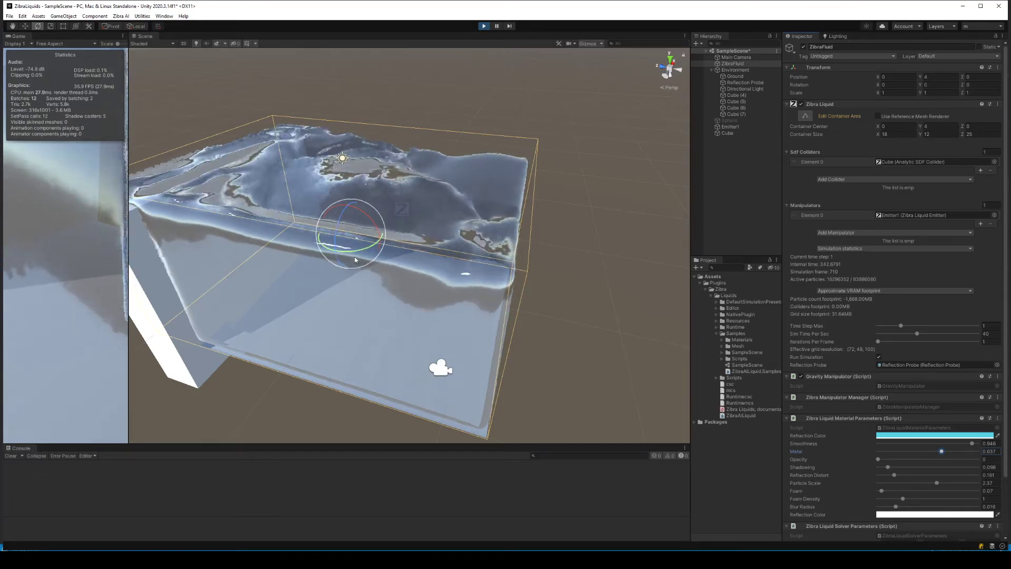
Select the wall cube and push it along Z through the liquid
scroll(348, 253, up, 3)
middle_drag(340, 271, 425, 250)
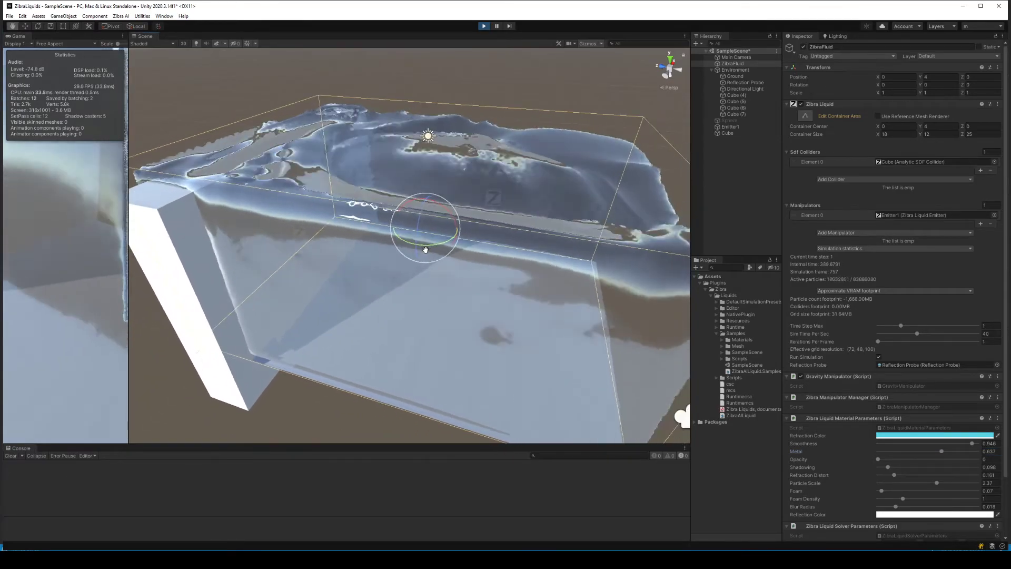
mouse_move(425, 250)
alt+mouse_down()
mouse_move(458, 245)
mouse_move(219, 263)
alt+mouse_up()
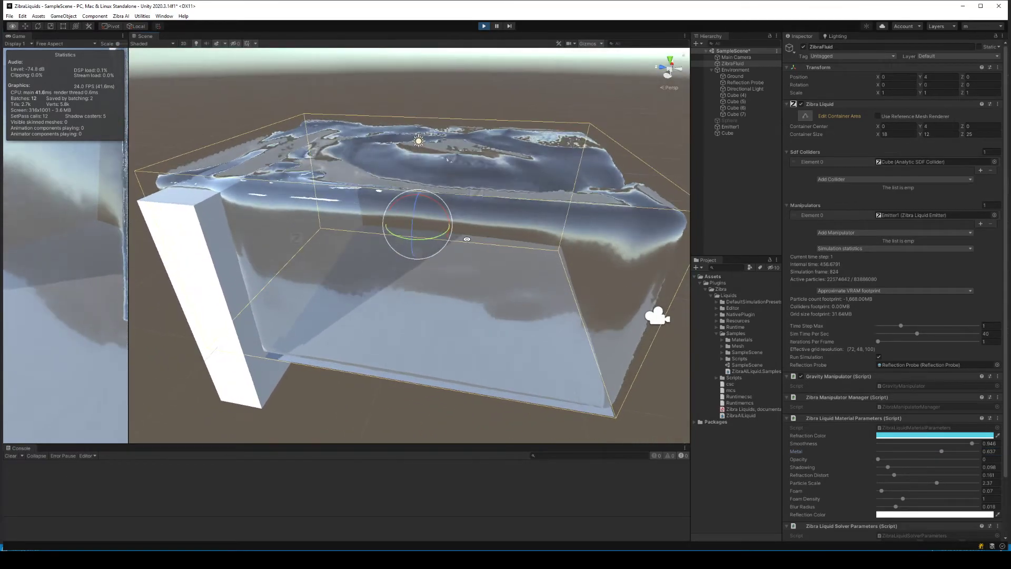
click(217, 266)
mouse_move(300, 247)
mouse_down()
mouse_move(193, 235)
mouse_move(397, 252)
mouse_move(179, 231)
mouse_up()
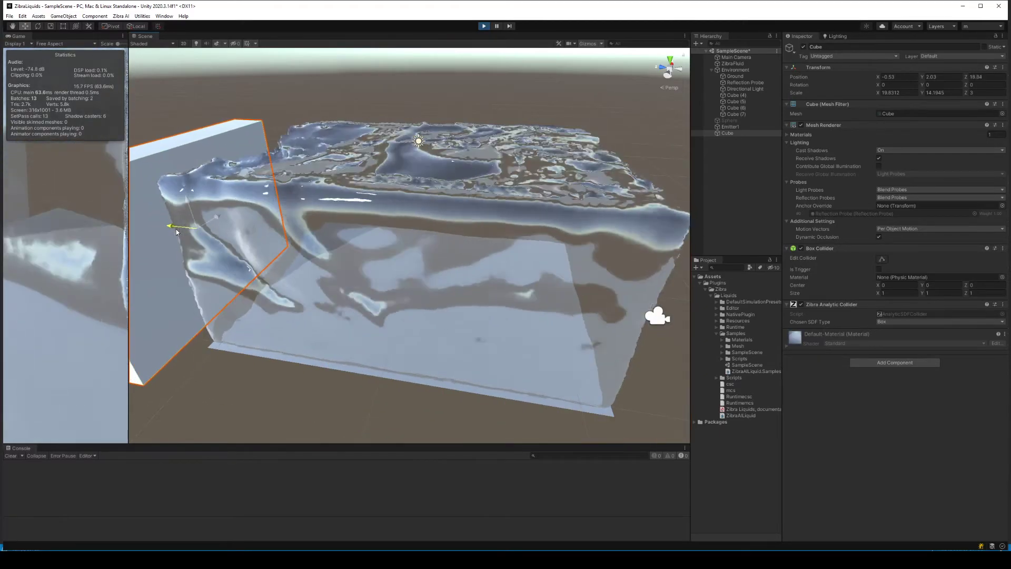
Stop the simulation and stretch the ZibraFluid container much taller, zooming out to see it
click(482, 27)
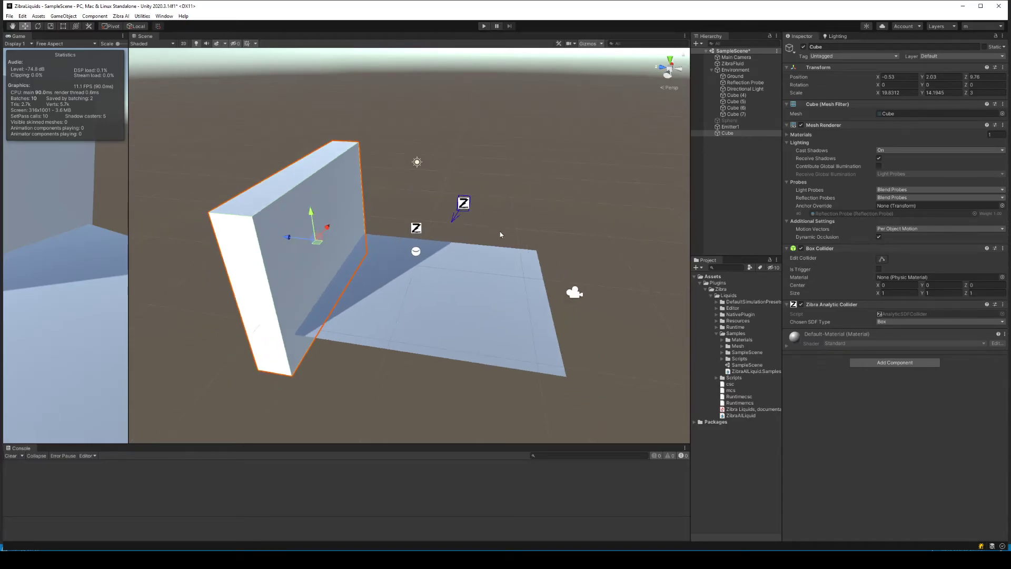
click(495, 288)
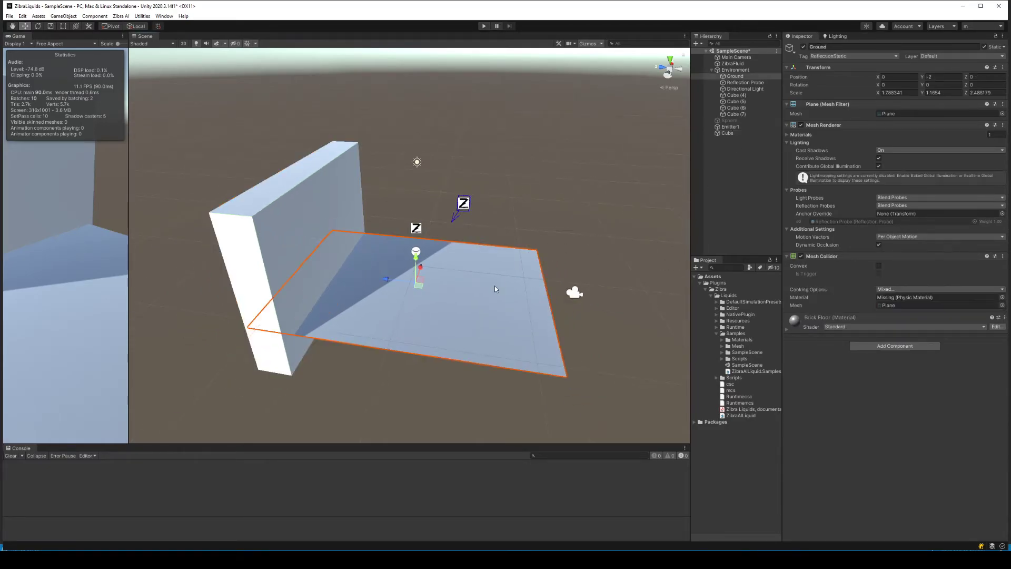
click(739, 64)
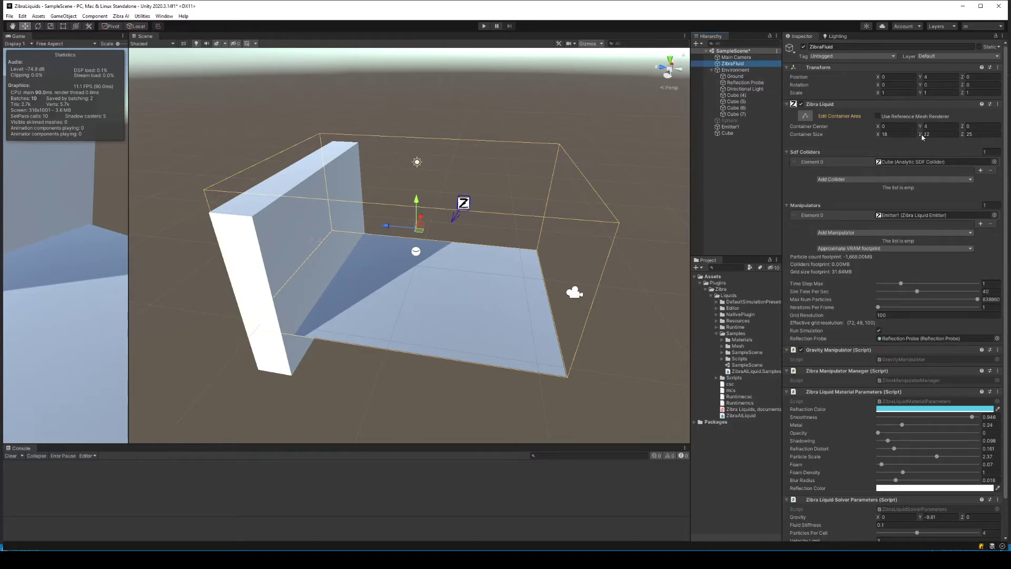
mouse_move(920, 137)
mouse_down()
mouse_move(86, 150)
mouse_move(217, 159)
mouse_up()
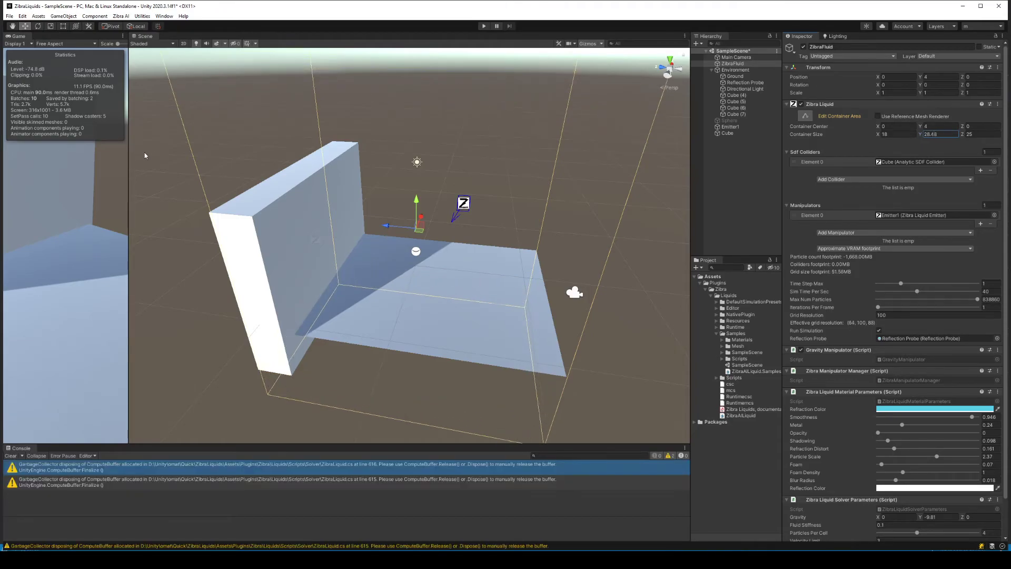
click(218, 159)
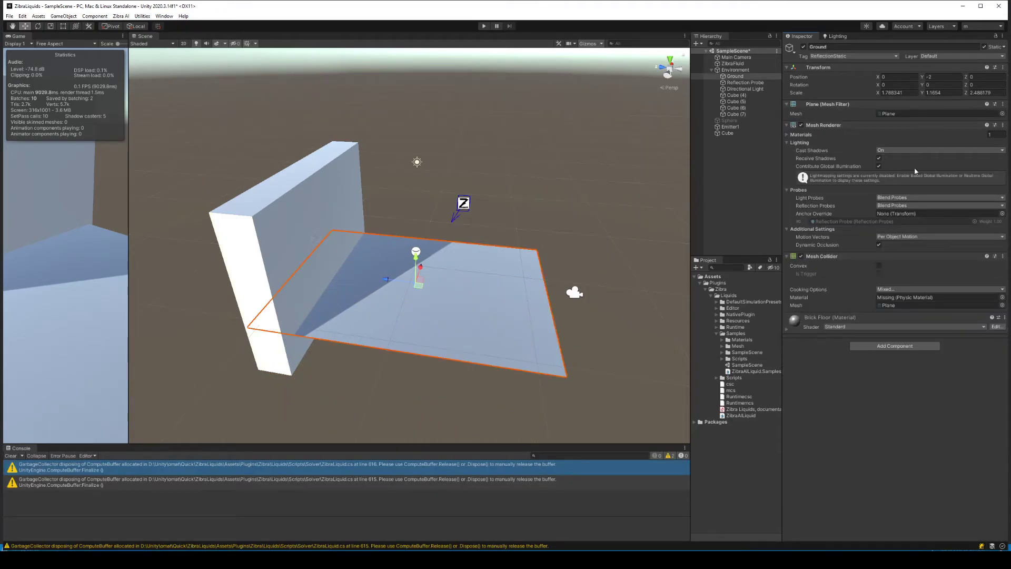
click(753, 64)
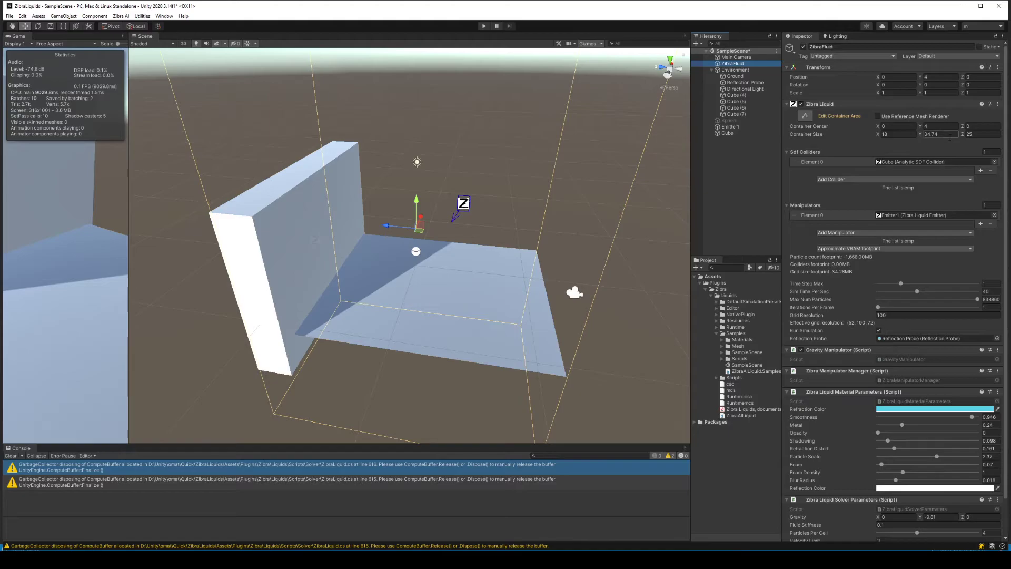
scroll(548, 210, down, 3)
mouse_move(548, 210)
alt+mouse_down()
mouse_move(618, 215)
mouse_move(606, 207)
alt+mouse_up()
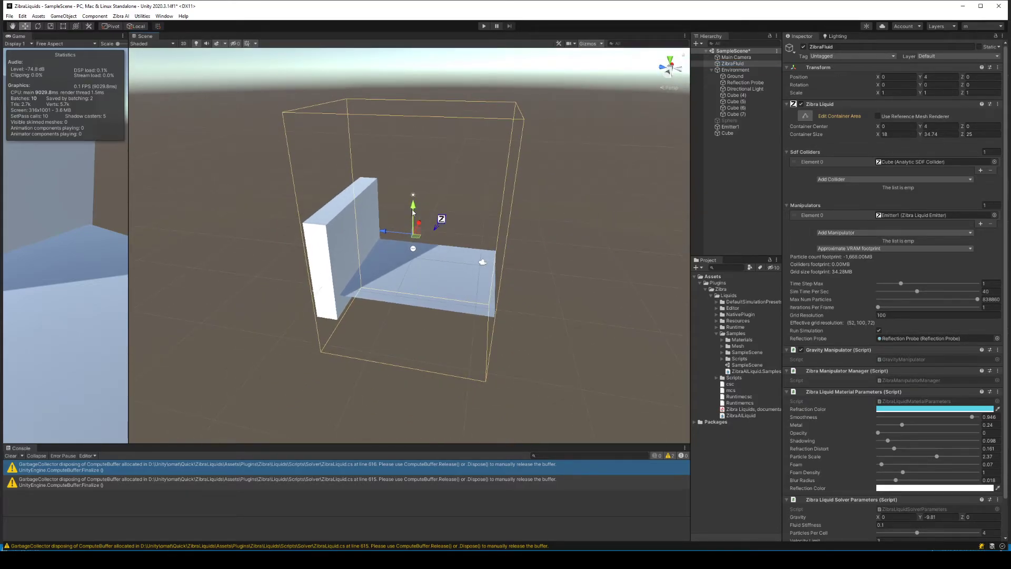
In front view, raise ZibraFluid to Position Y 15.46, frame it, and restart Play mode
key(2)
key(w)
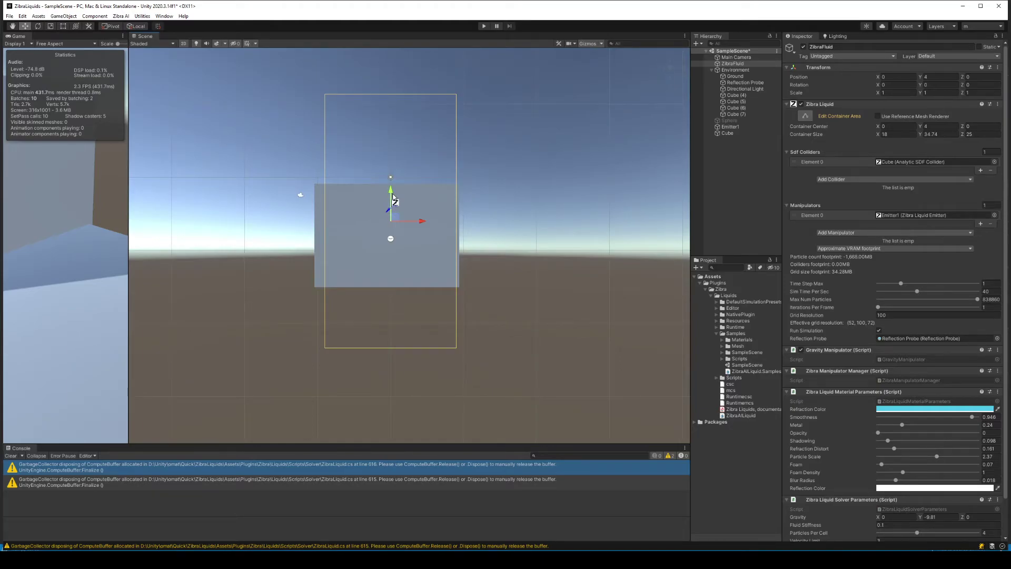
drag(396, 191, 396, 128)
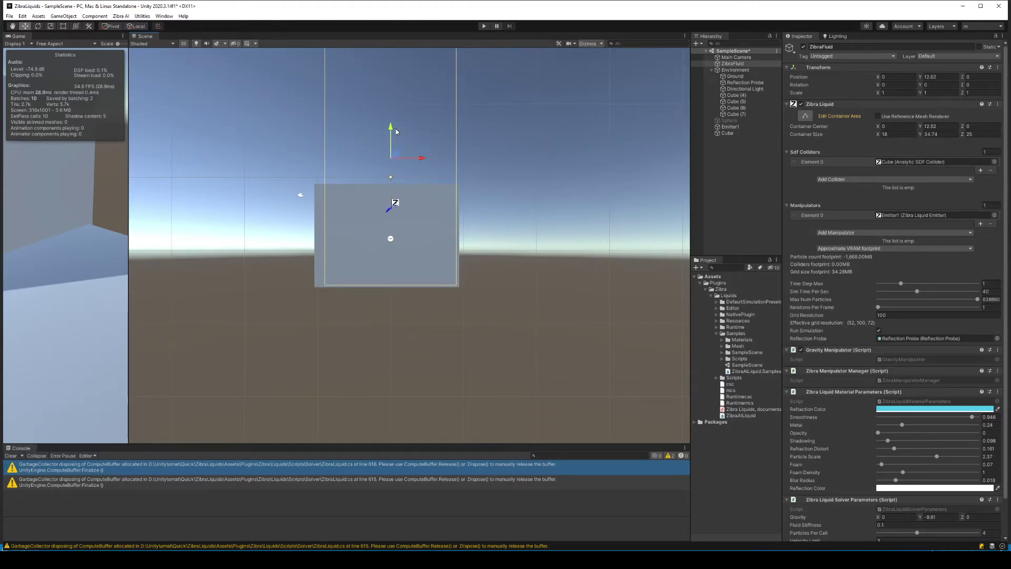
key(2)
drag(416, 146, 416, 124)
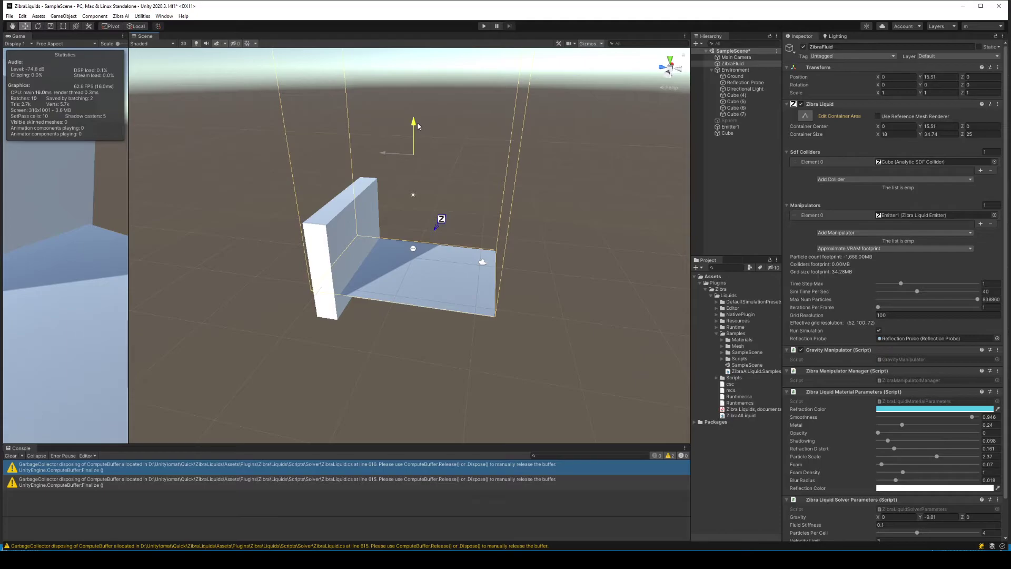
key(f)
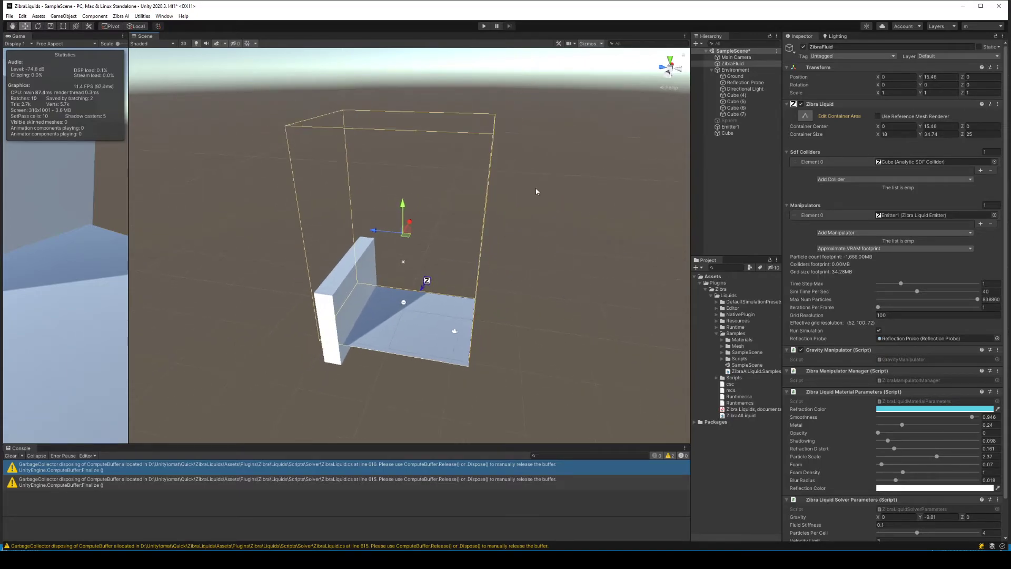
click(483, 26)
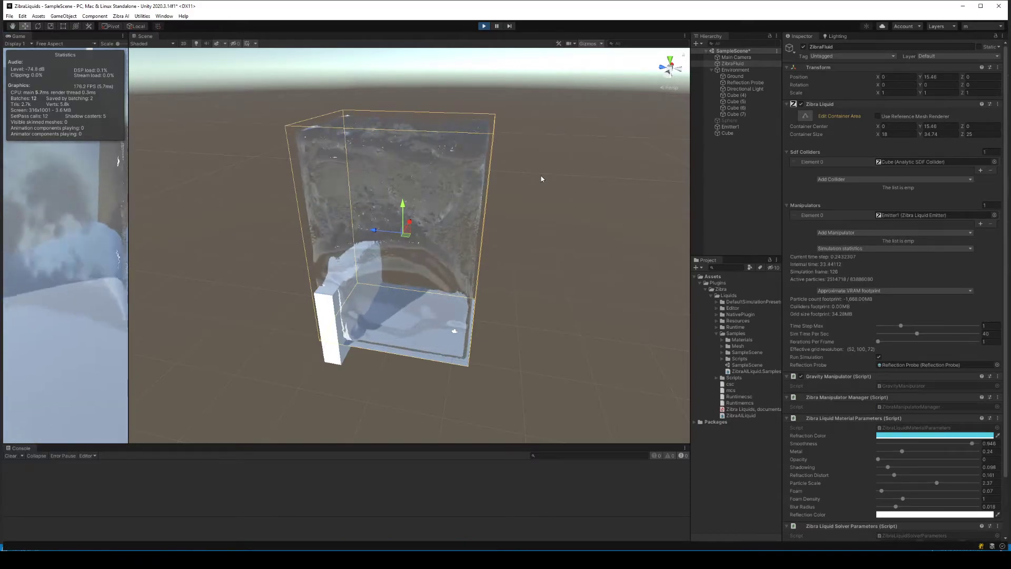
Lift the Cube wall and push it along Z into the liquid
mouse_move(494, 207)
alt+mouse_down()
mouse_move(441, 242)
mouse_move(296, 385)
alt+mouse_up()
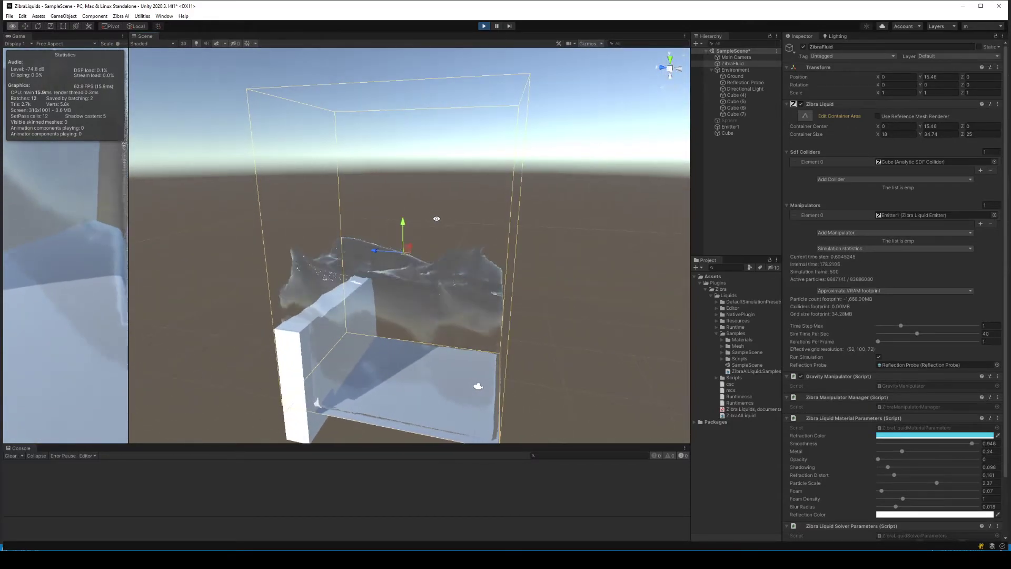
click(296, 386)
mouse_move(327, 329)
mouse_down()
mouse_move(336, 154)
mouse_move(325, 283)
mouse_up()
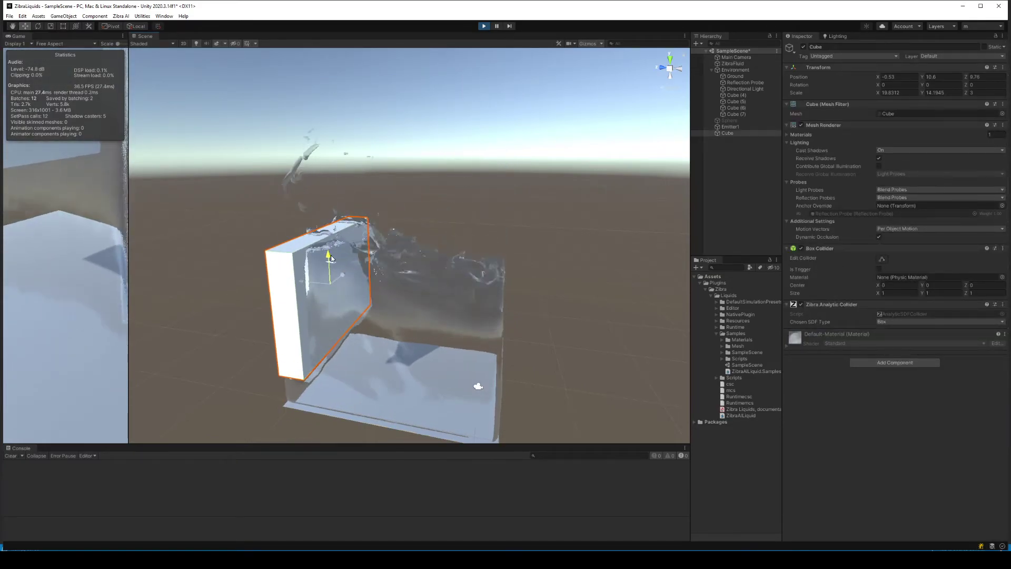
mouse_move(326, 283)
mouse_down()
mouse_move(299, 303)
mouse_move(455, 329)
mouse_up()
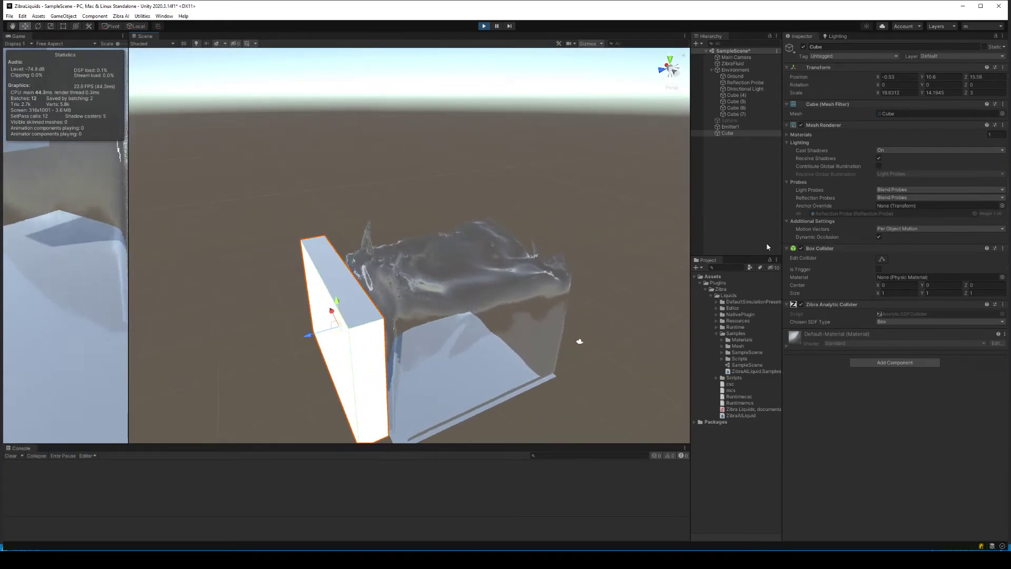
Set the ZibraFluid Metal value to 0.443, then reselect the Cube wall
click(732, 63)
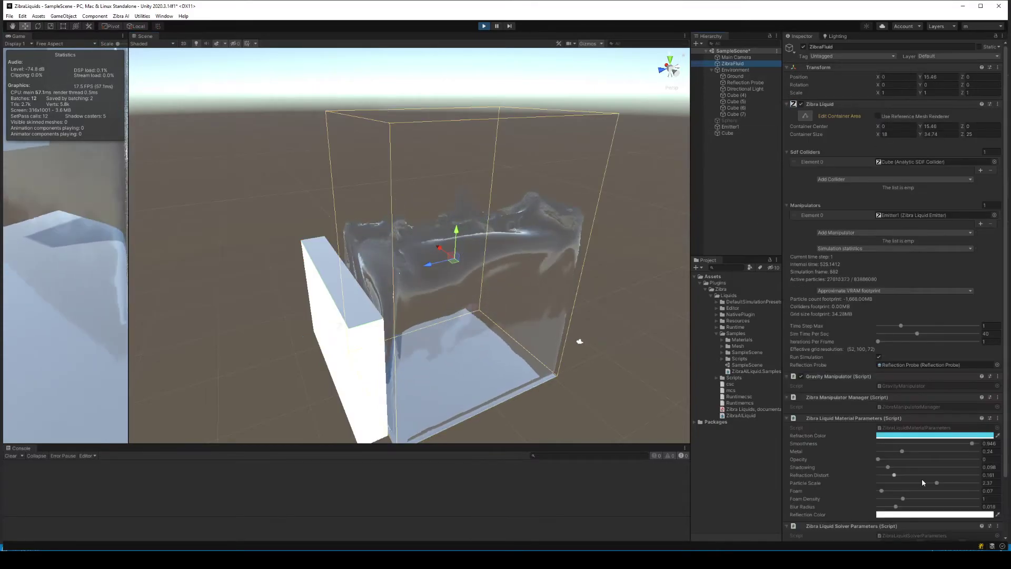
mouse_move(902, 451)
mouse_down()
mouse_move(999, 458)
mouse_move(902, 459)
mouse_move(921, 451)
mouse_up()
scroll(547, 309, up, 2)
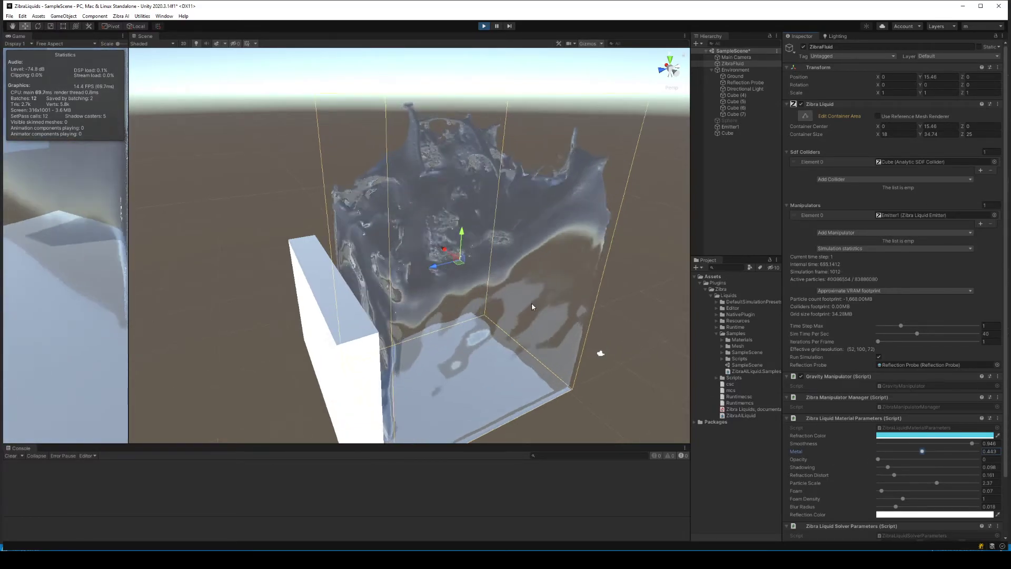
mouse_move(521, 308)
alt+mouse_down()
mouse_move(390, 276)
mouse_move(394, 250)
mouse_move(456, 266)
alt+mouse_up()
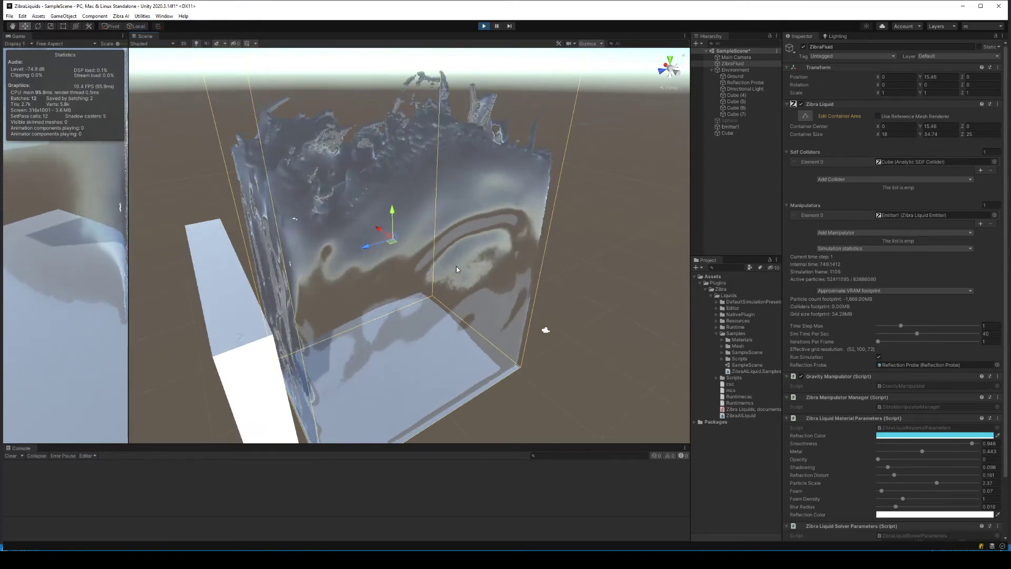
alt+drag(452, 266, 279, 318)
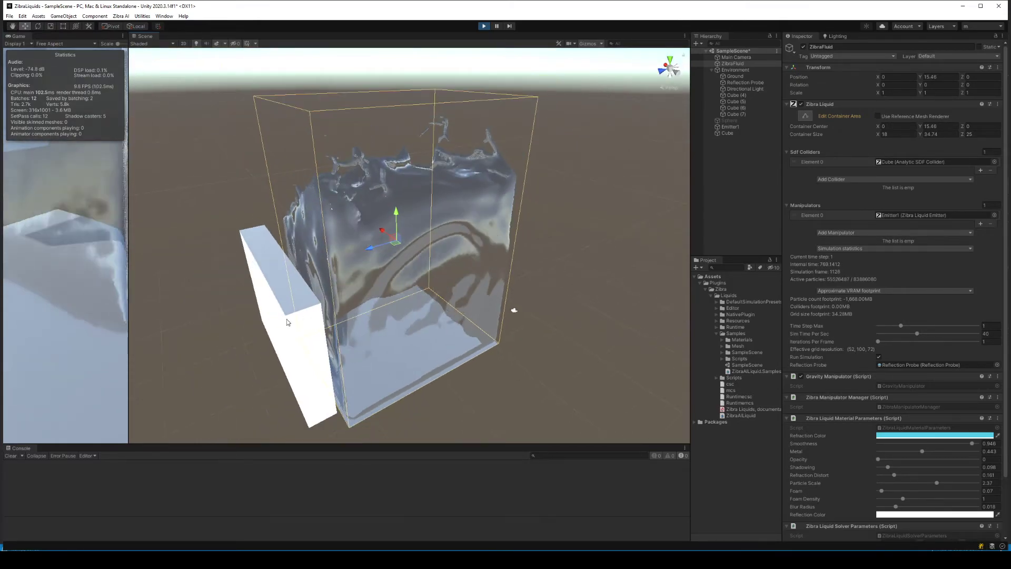
click(279, 317)
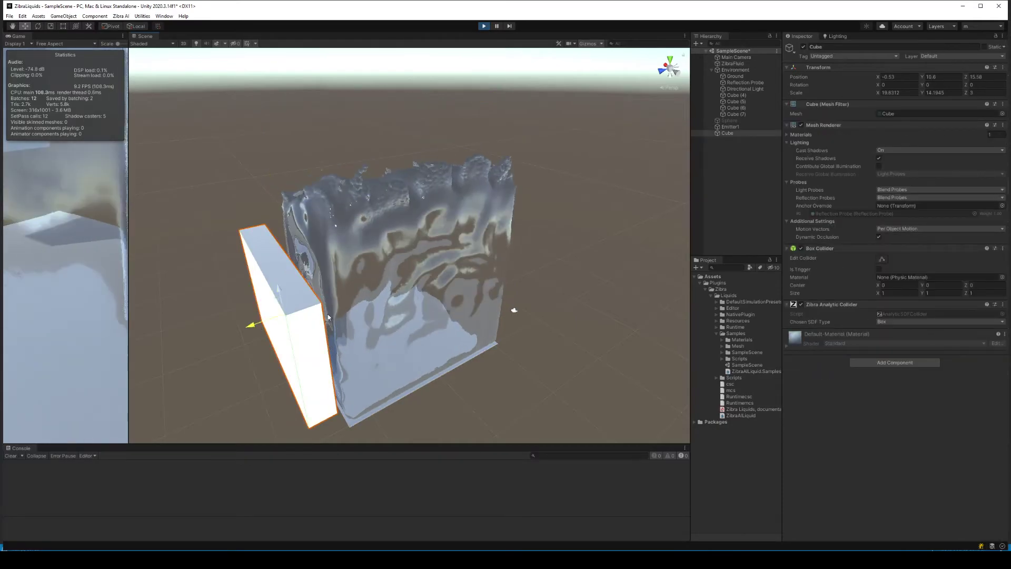
Move the Cube wall up and rotate it around Y through the liquid, then stop Play mode
mouse_move(245, 315)
mouse_down()
mouse_move(471, 290)
mouse_move(360, 307)
mouse_move(380, 139)
mouse_up()
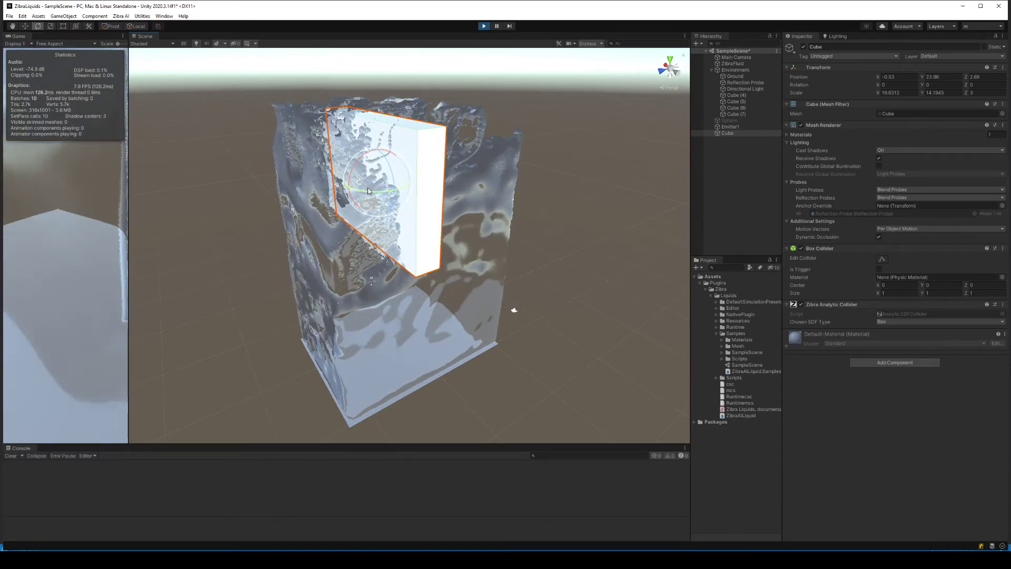
key(e)
mouse_move(376, 194)
mouse_down()
mouse_move(61, 190)
mouse_move(486, 29)
mouse_up()
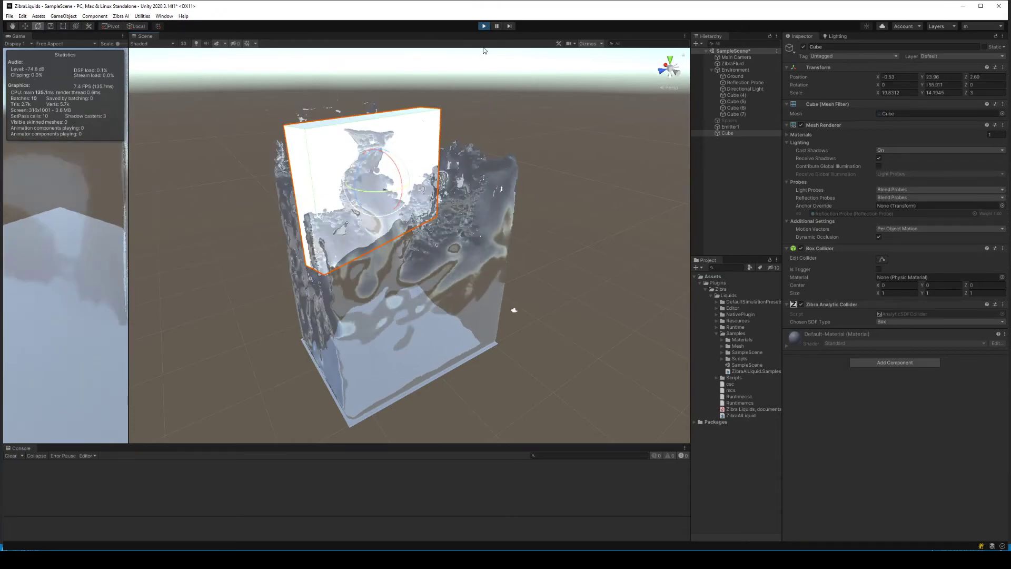
click(484, 27)
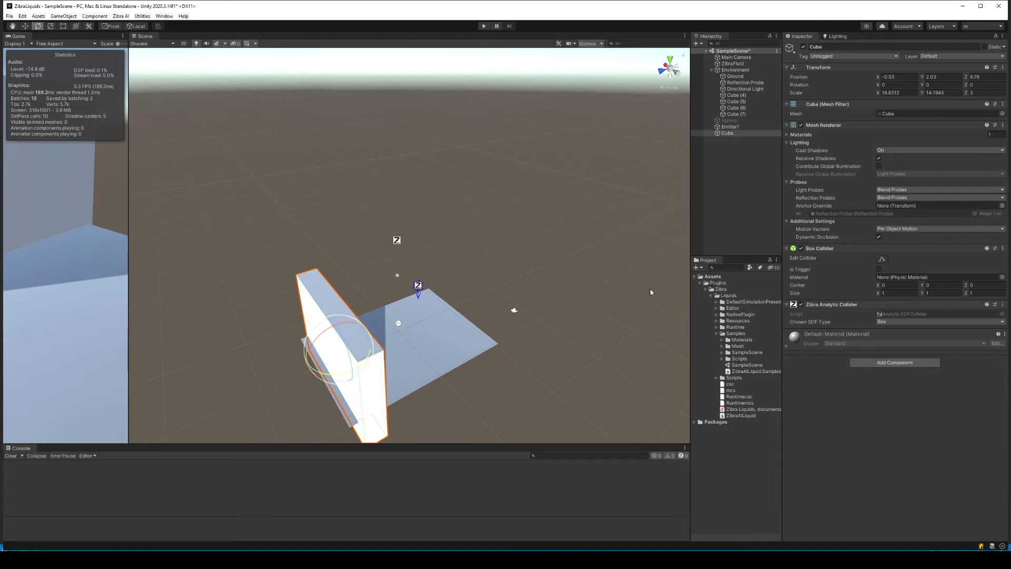
click(747, 371)
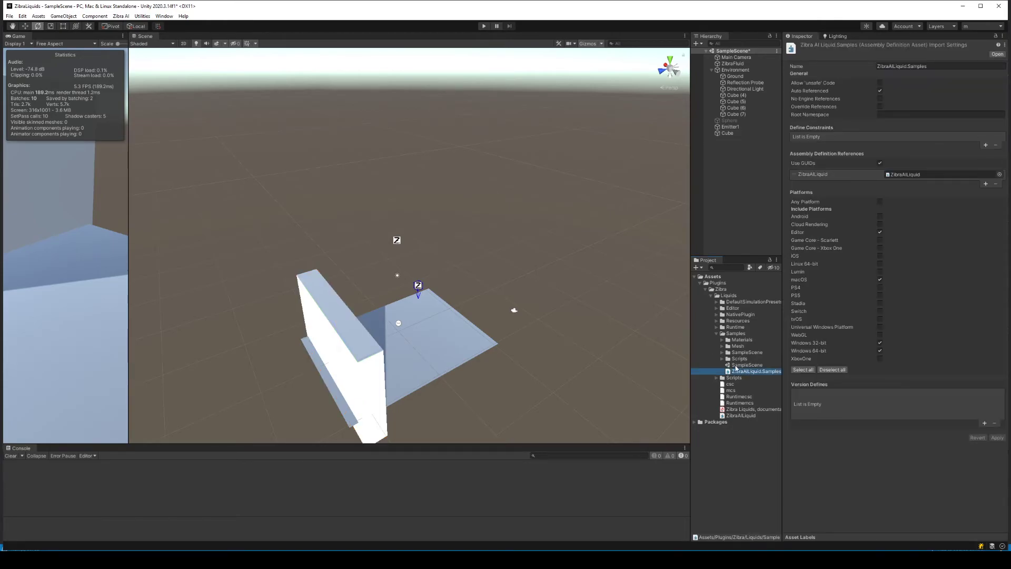
Open FluidShader from Runtime > Resources > Shaders in Visual Studio, then return to Unity
drag(691, 338, 662, 336)
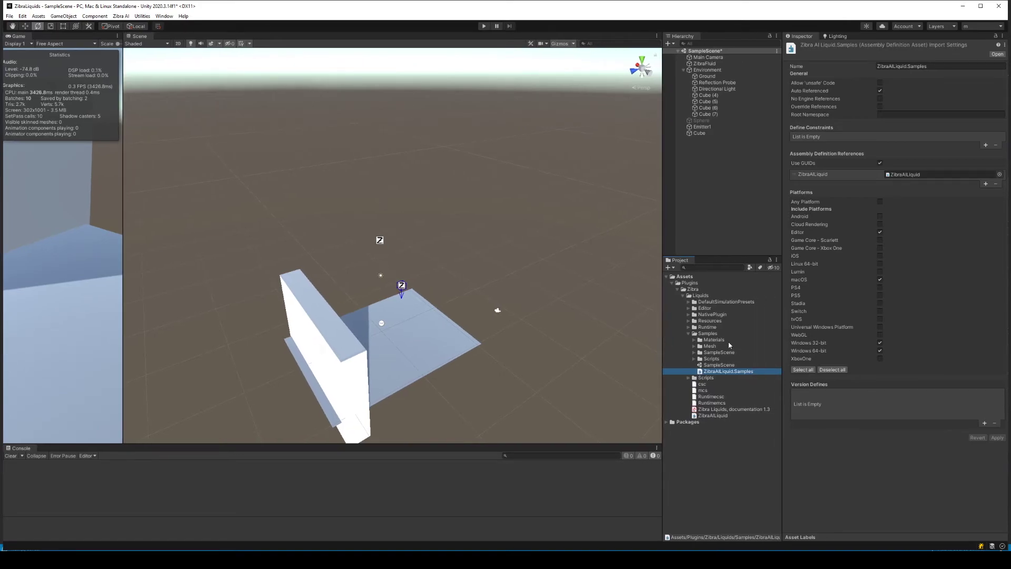
click(688, 327)
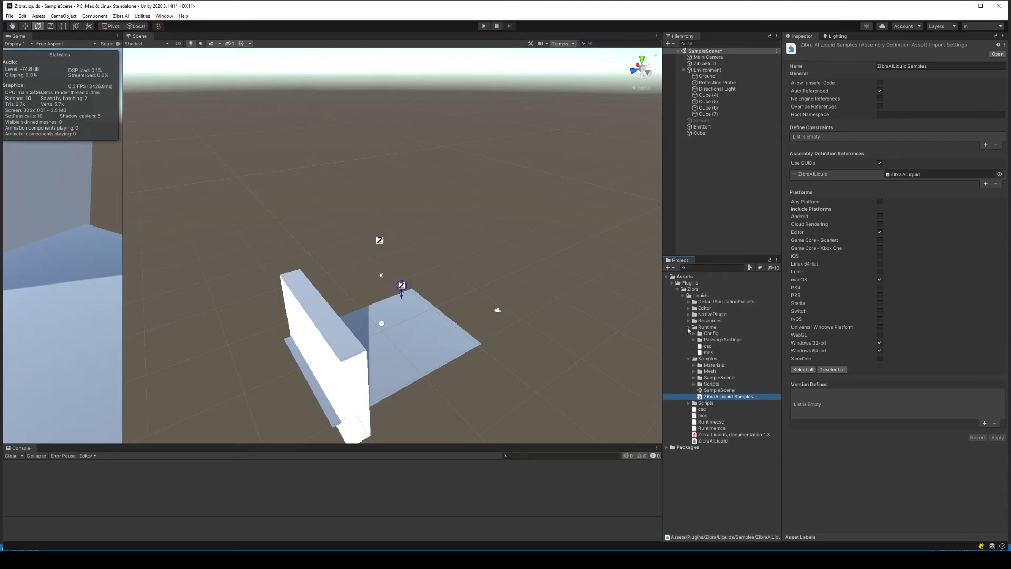
click(688, 320)
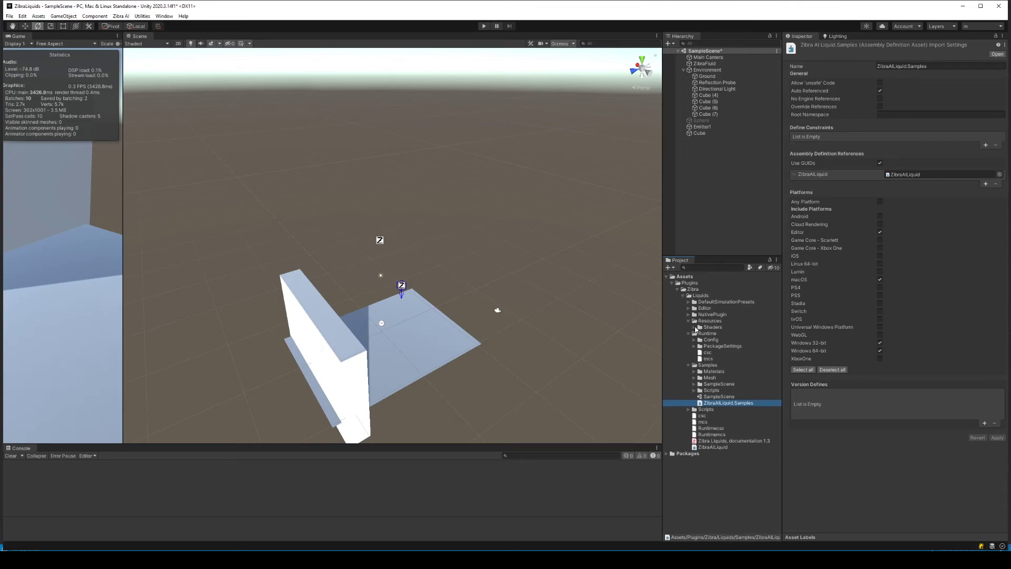
click(693, 326)
click(719, 334)
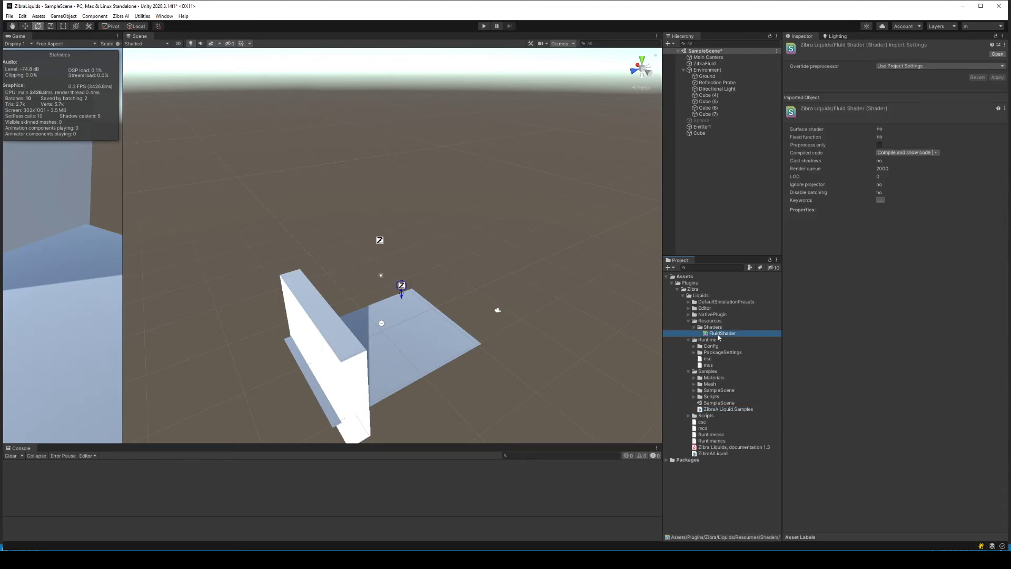
double_click(719, 334)
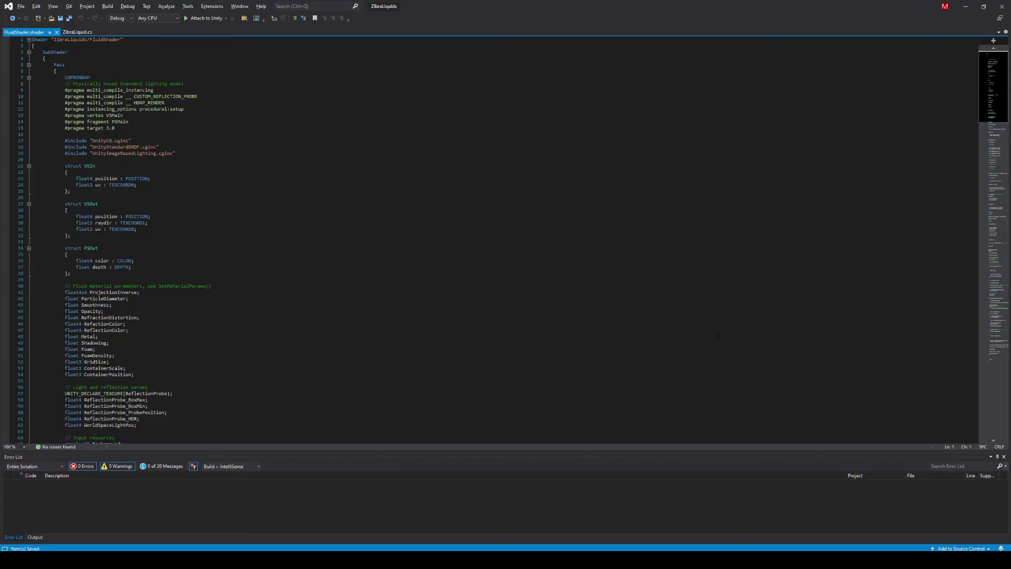
key(alt+Tab)
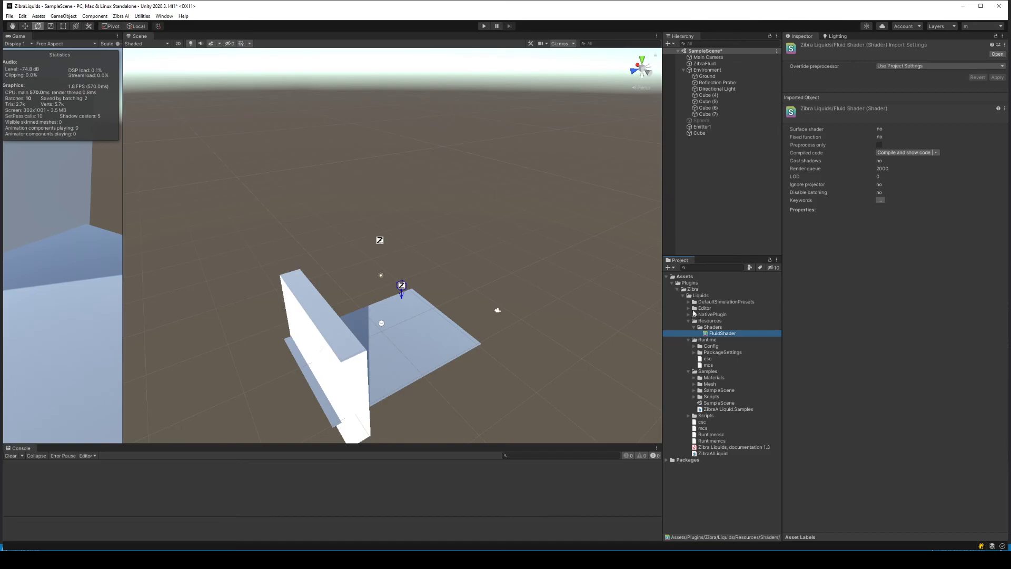
Show the Zibra AI – Liquids info page from the Zibra AI menu
click(689, 309)
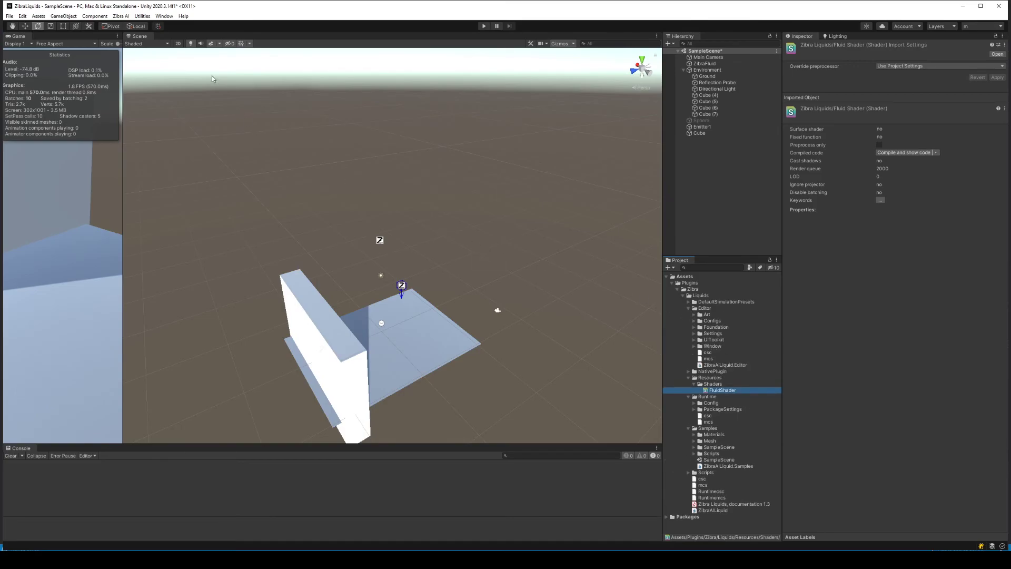
click(121, 16)
click(200, 26)
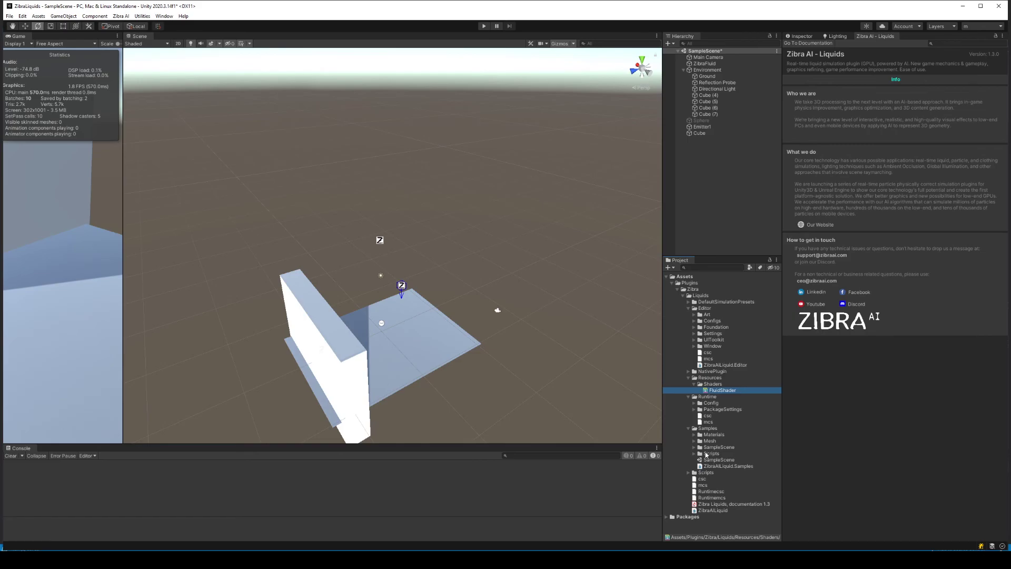
Pan the Scene view so the wall sits higher and save the scene with Ctrl+S
click(692, 447)
click(693, 447)
middle_drag(495, 311, 495, 210)
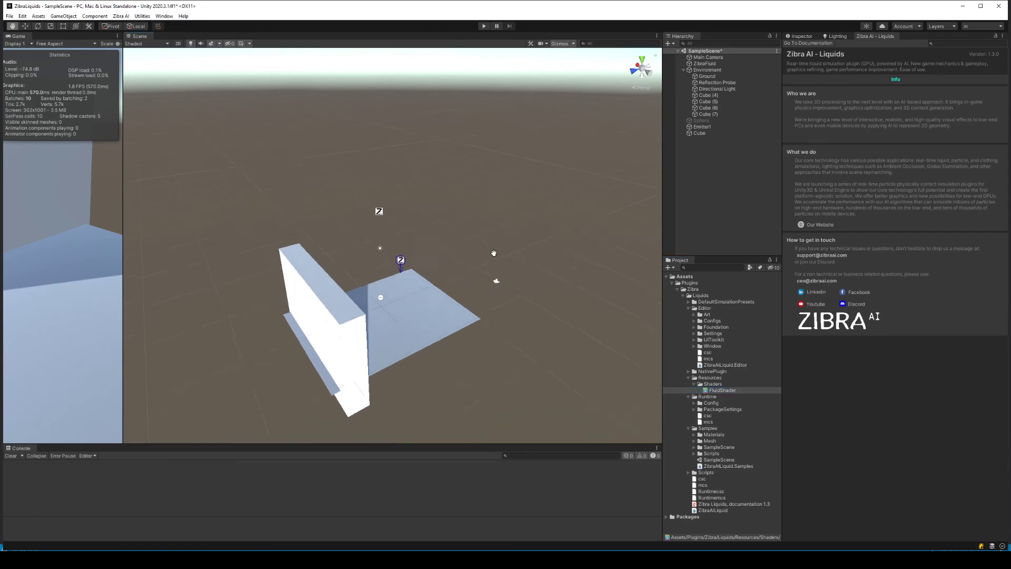
key(ctrl+s)
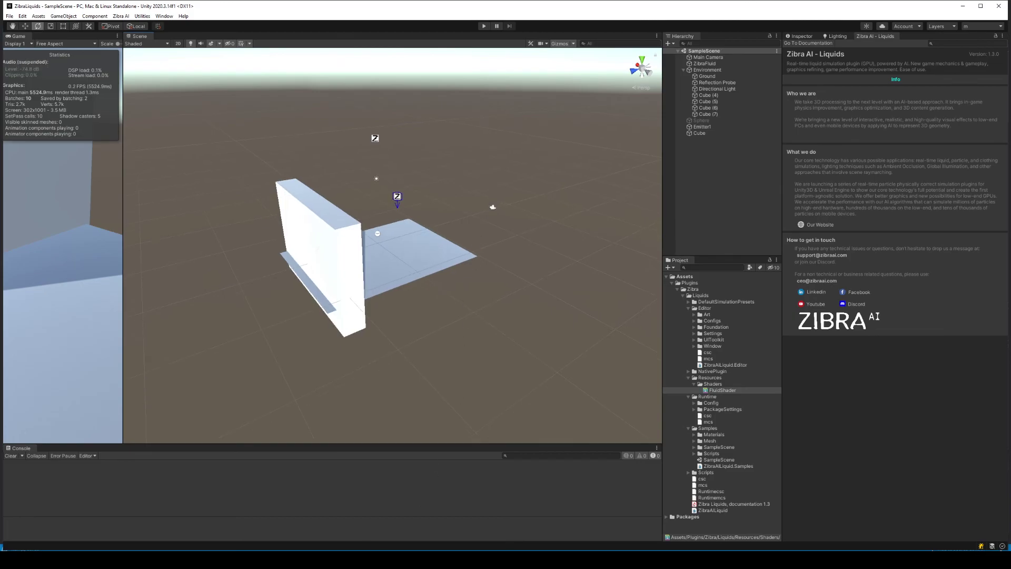